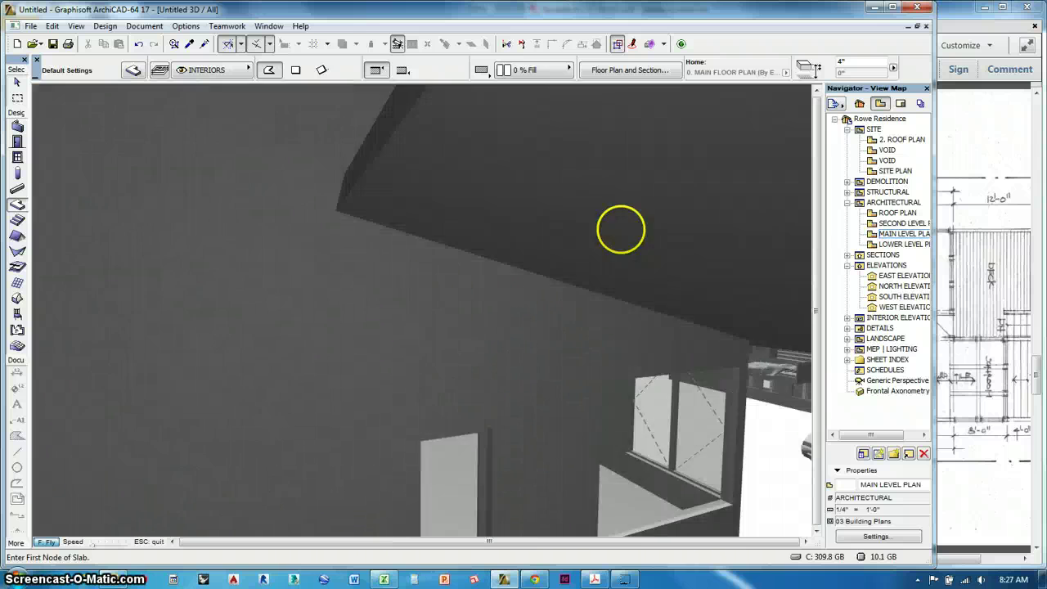
- Leave fly mode and select the two lower-floor walls that meet at the building's outside corner
{"action": "key", "text": "Escape"}
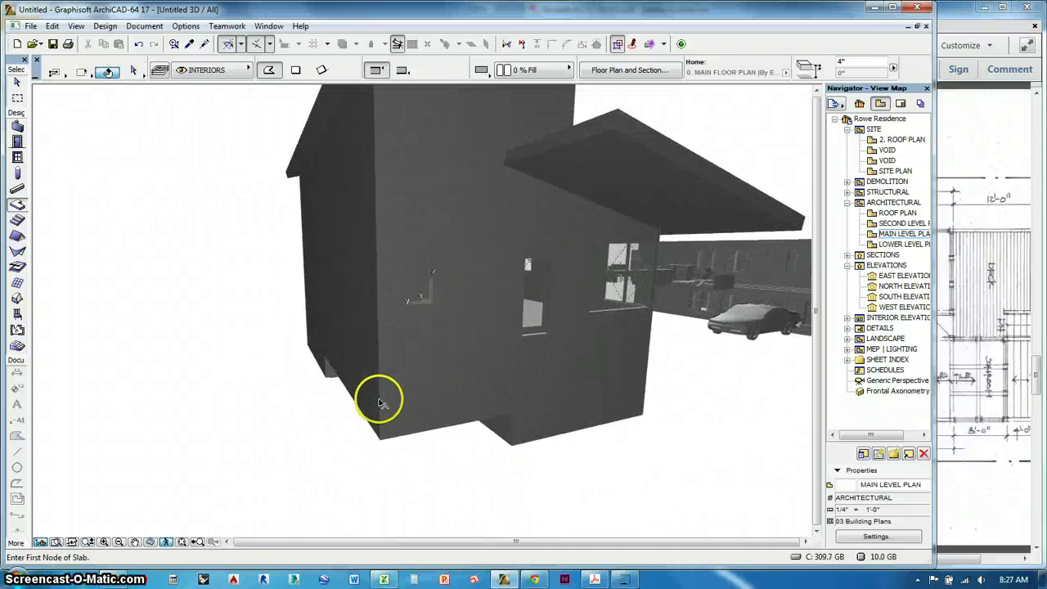
{"action": "left_click", "coordinate": [380, 415]}
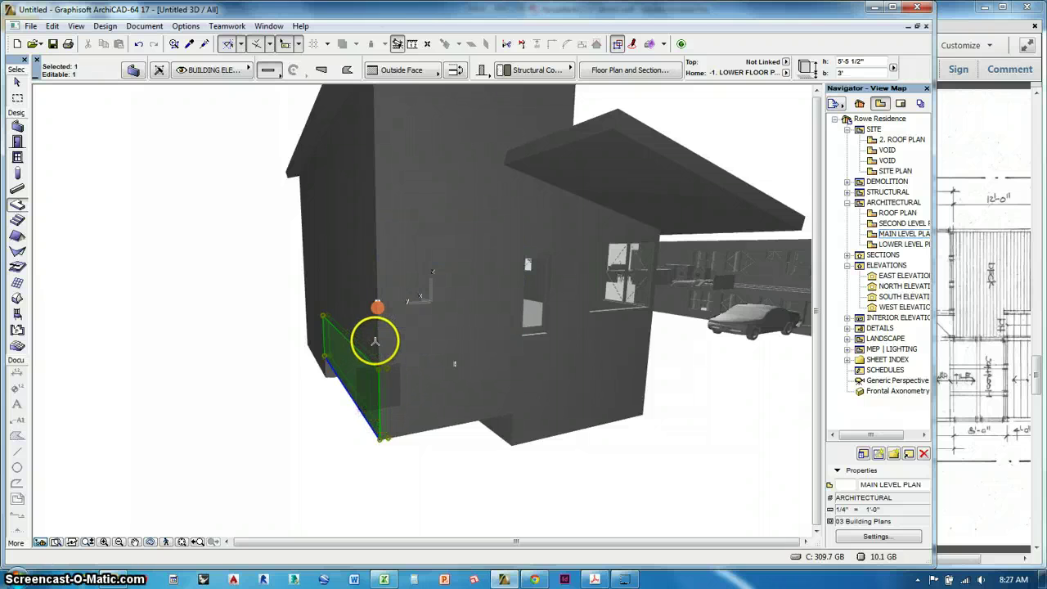
{"action": "key", "text": "Escape"}
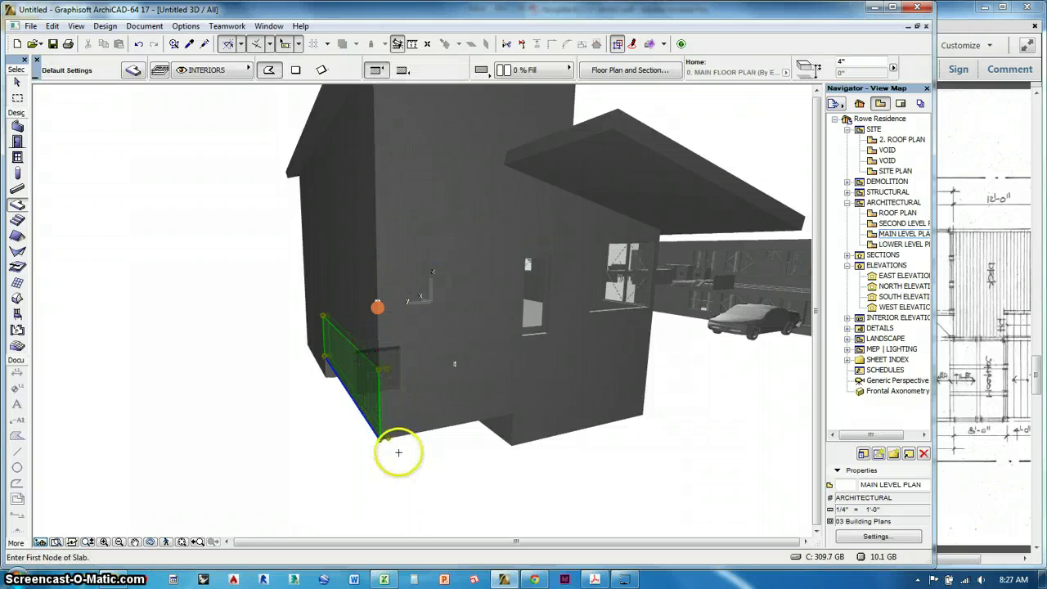
{"action": "scroll", "coordinate": [410, 450], "scroll_direction": "up", "scroll_amount": 5}
{"action": "middle_click_drag", "start_coordinate": [434, 311], "coordinate": [635, 327], "text": "shift"}
{"action": "scroll", "coordinate": [515, 364], "scroll_direction": "down", "scroll_amount": 6}
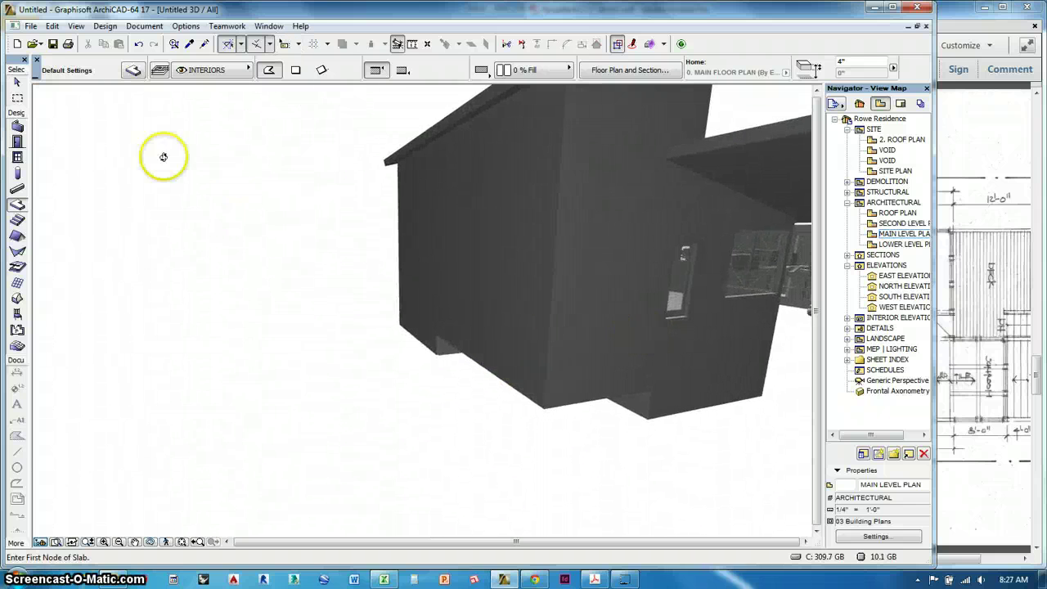
{"action": "left_click", "coordinate": [17, 82]}
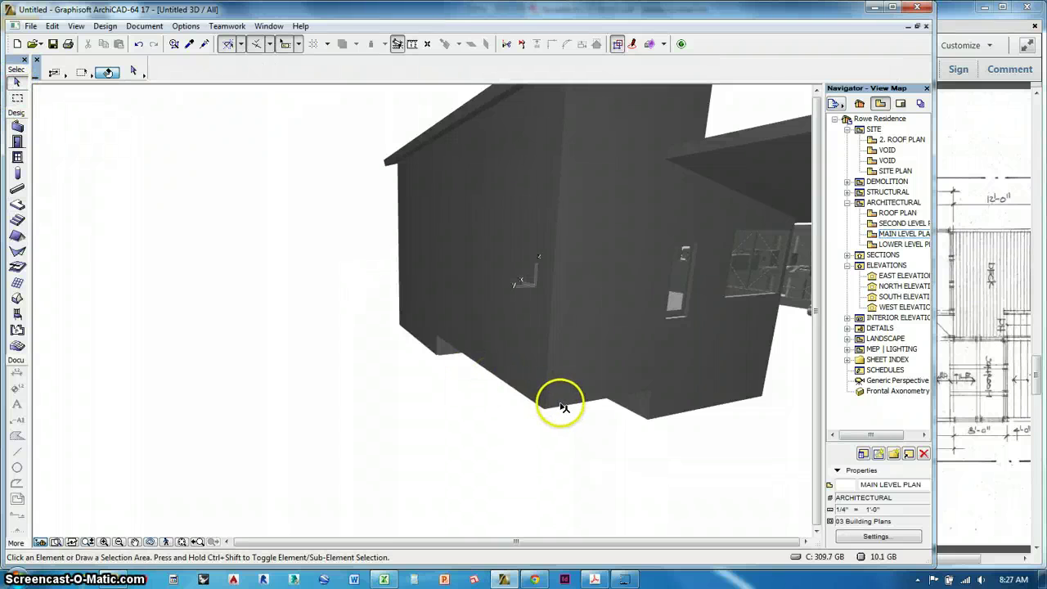
{"action": "left_click", "coordinate": [562, 406]}
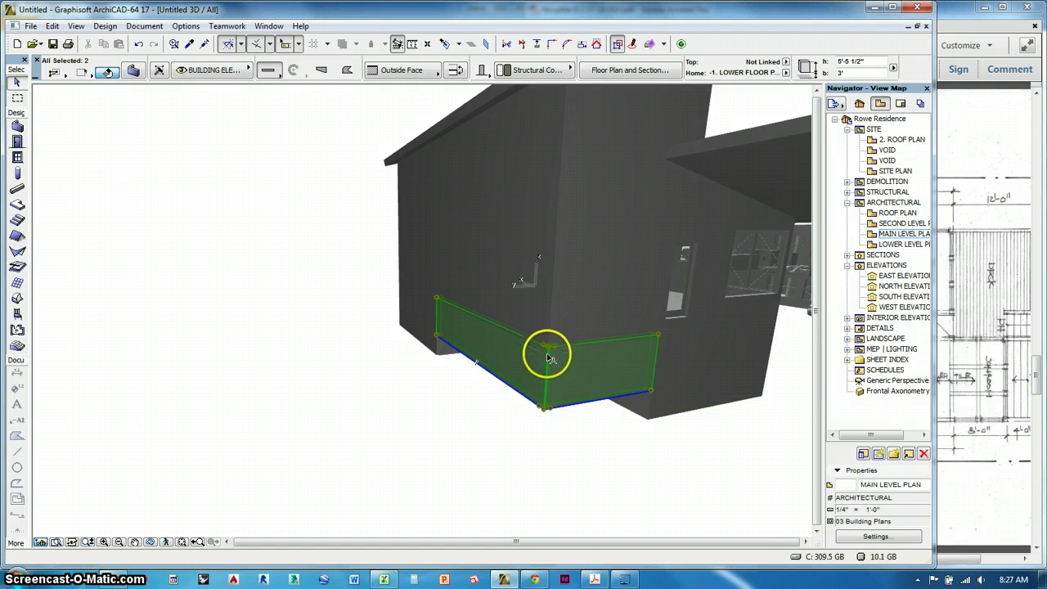
- Move the two lower-floor corner walls vertically so that their base height is 2'-8 3/4"
{"action": "scroll", "coordinate": [550, 357], "scroll_direction": "up", "scroll_amount": 2}
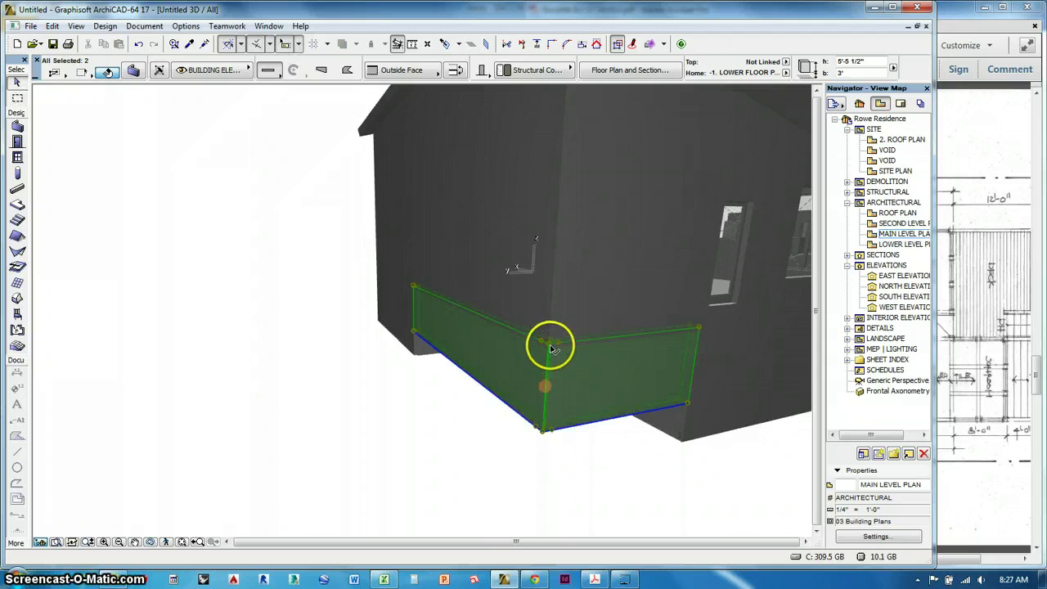
{"action": "left_click", "coordinate": [701, 329]}
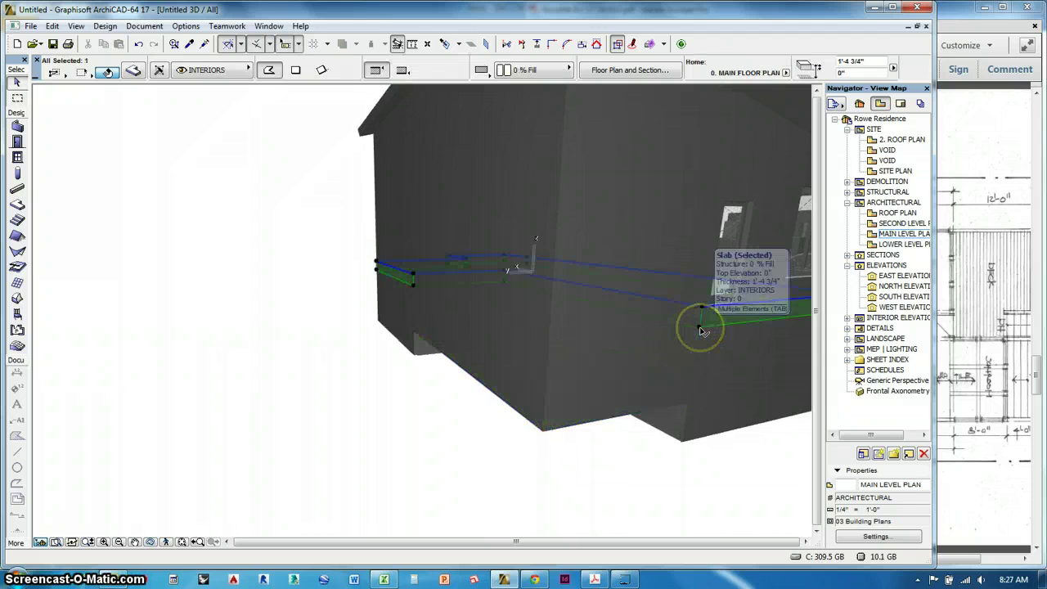
{"action": "left_click", "coordinate": [660, 402]}
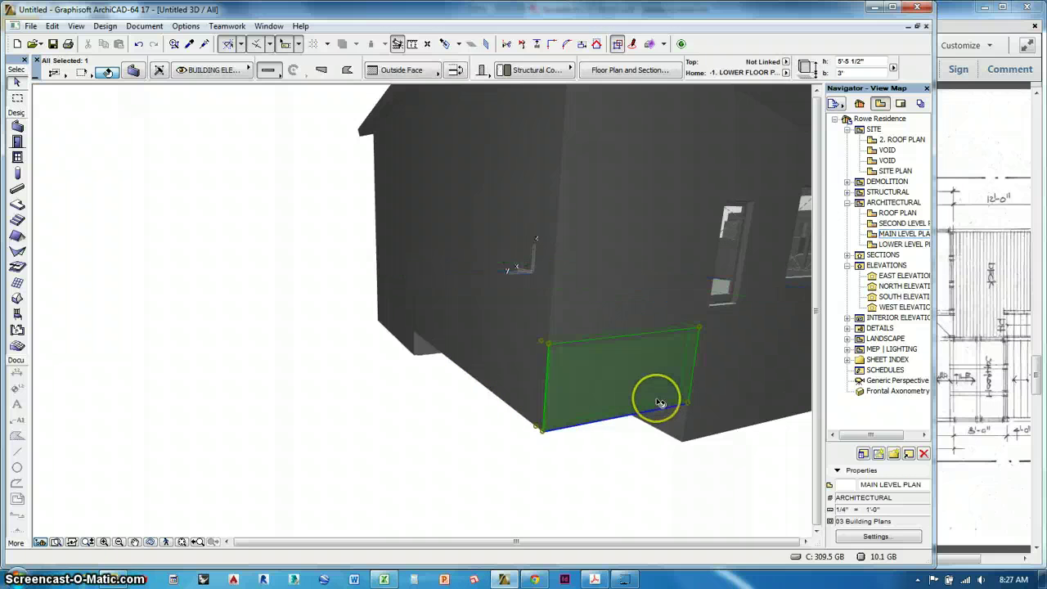
{"action": "left_click", "coordinate": [532, 373], "text": "shift"}
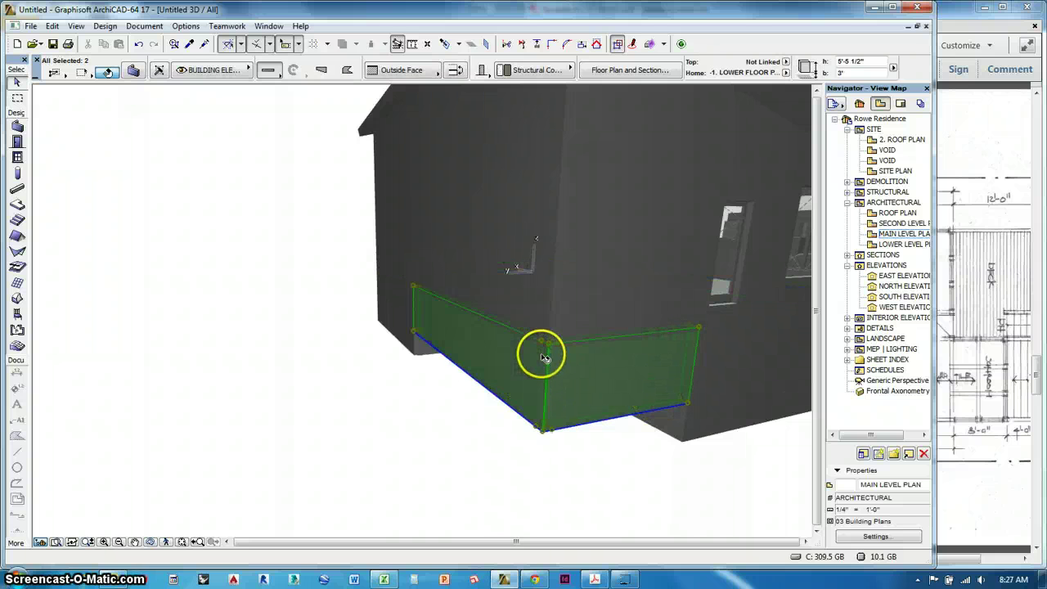
{"action": "left_click", "coordinate": [551, 347]}
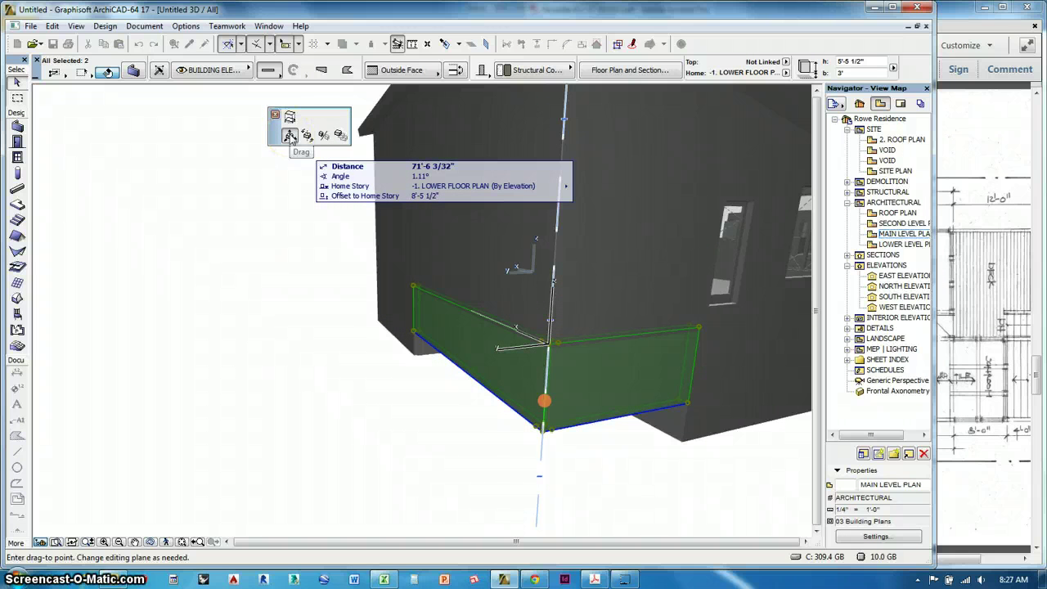
{"action": "left_click_drag", "start_coordinate": [524, 355], "coordinate": [543, 373]}
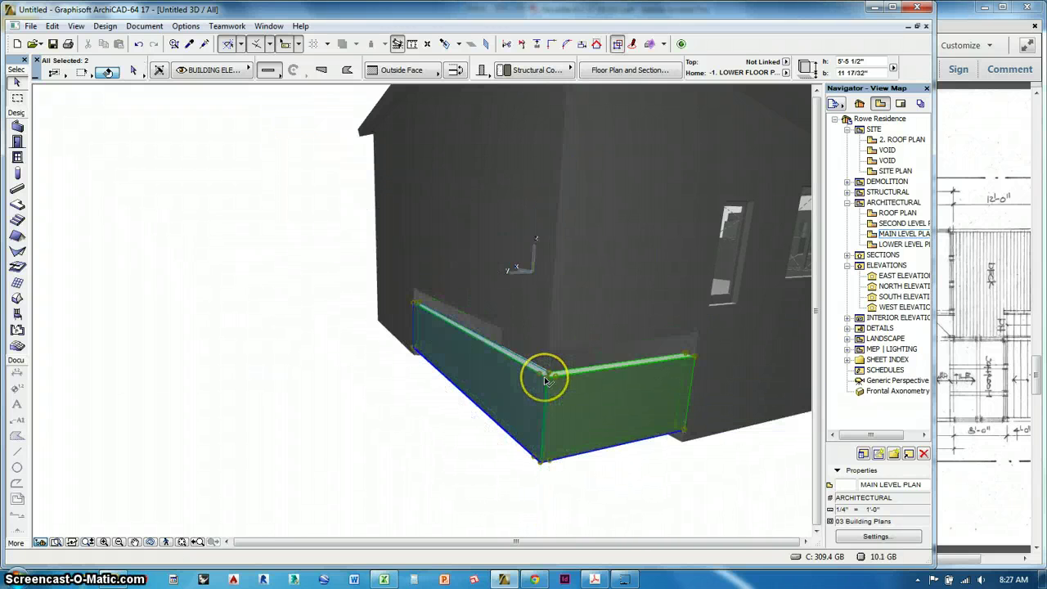
{"action": "left_click", "coordinate": [545, 376]}
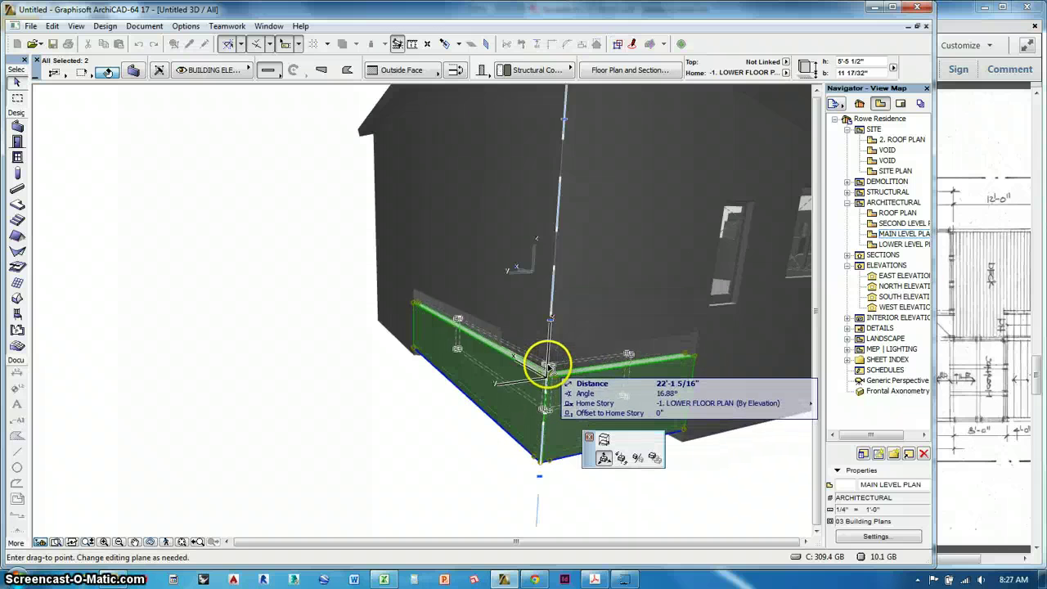
{"action": "left_click", "coordinate": [552, 356]}
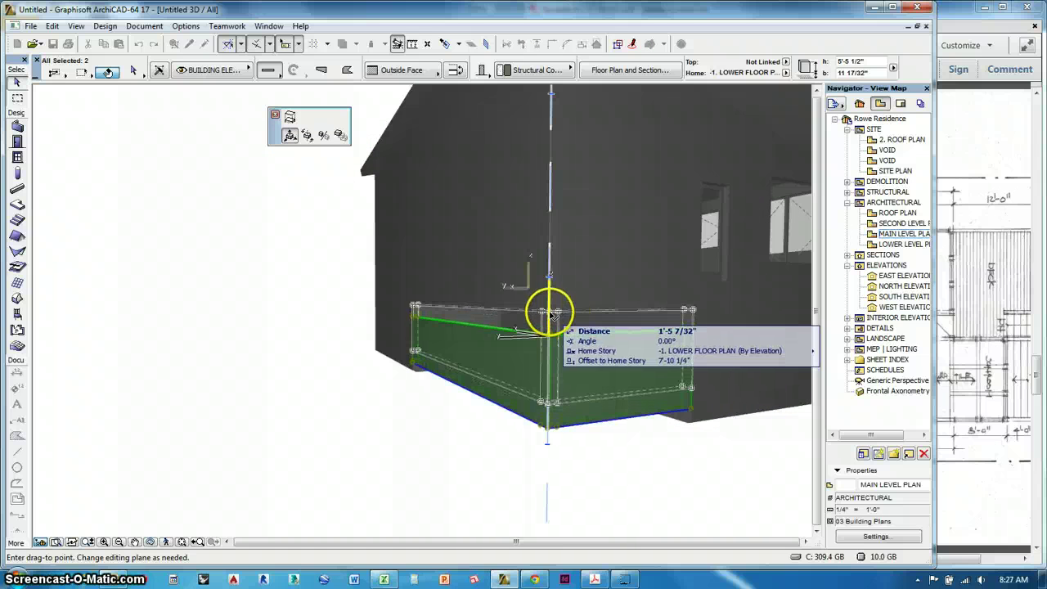
{"action": "left_click", "coordinate": [554, 369]}
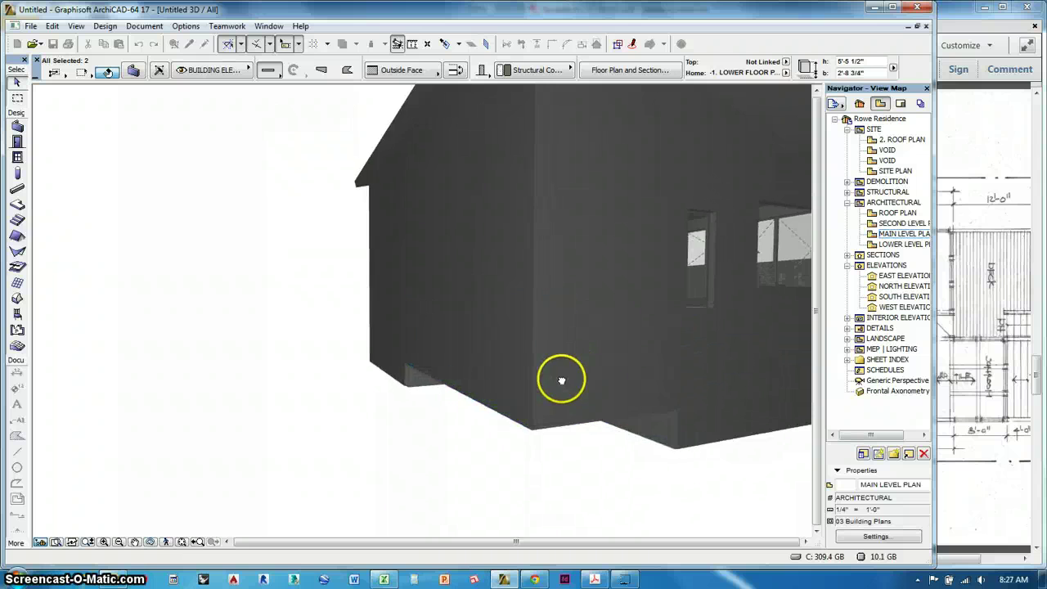
- Examine in 3D how the main-floor walls meet beside the narrow door opening, selecting each wall in turn
{"action": "middle_click_drag", "start_coordinate": [563, 378], "coordinate": [433, 431], "text": "shift"}
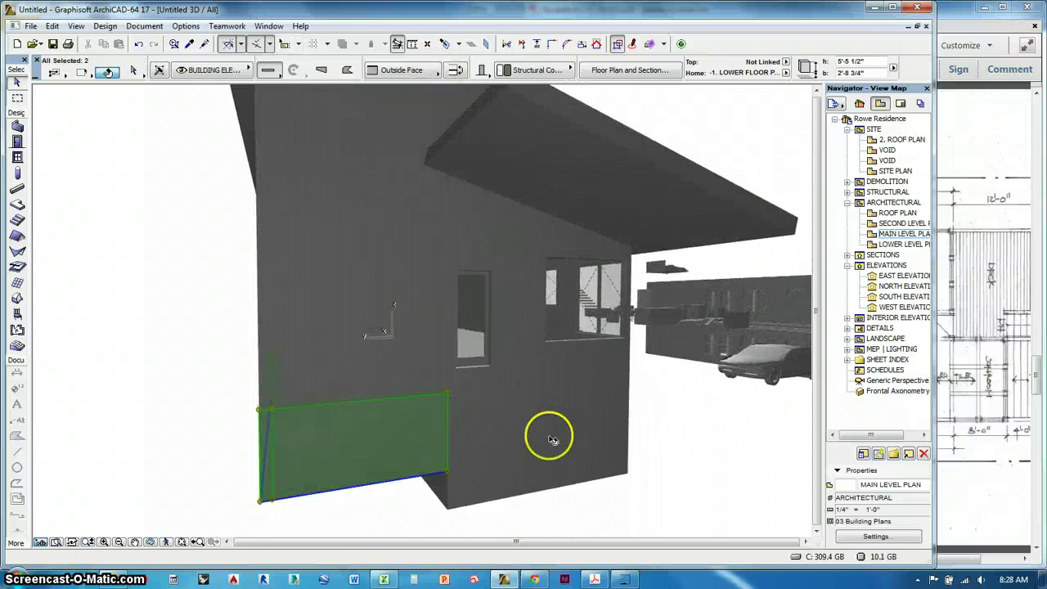
{"action": "middle_click_drag", "start_coordinate": [550, 439], "coordinate": [471, 439], "text": "shift"}
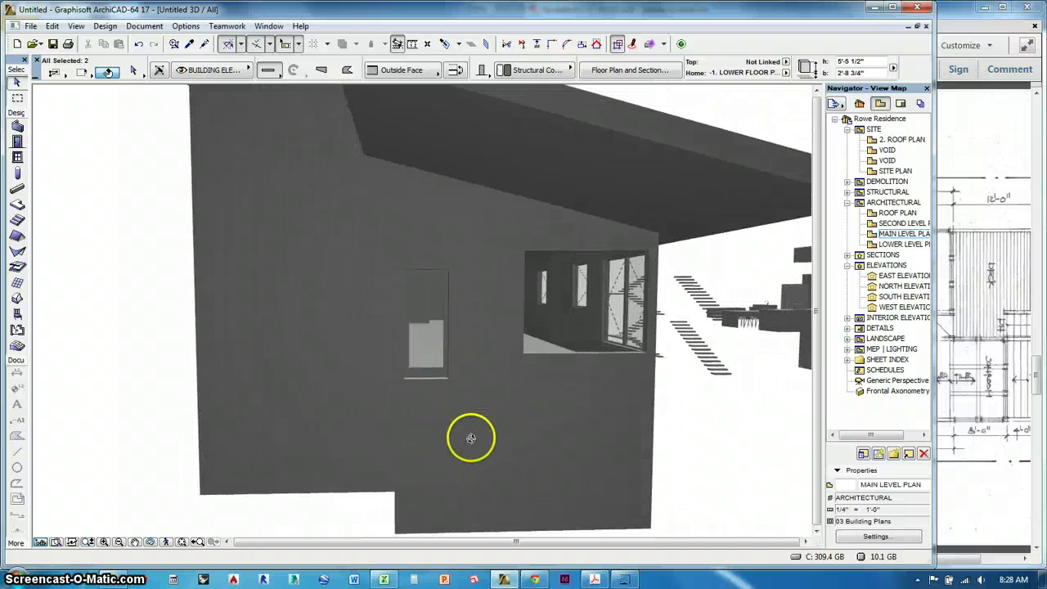
{"action": "left_click", "coordinate": [447, 375]}
{"action": "left_click", "coordinate": [382, 385]}
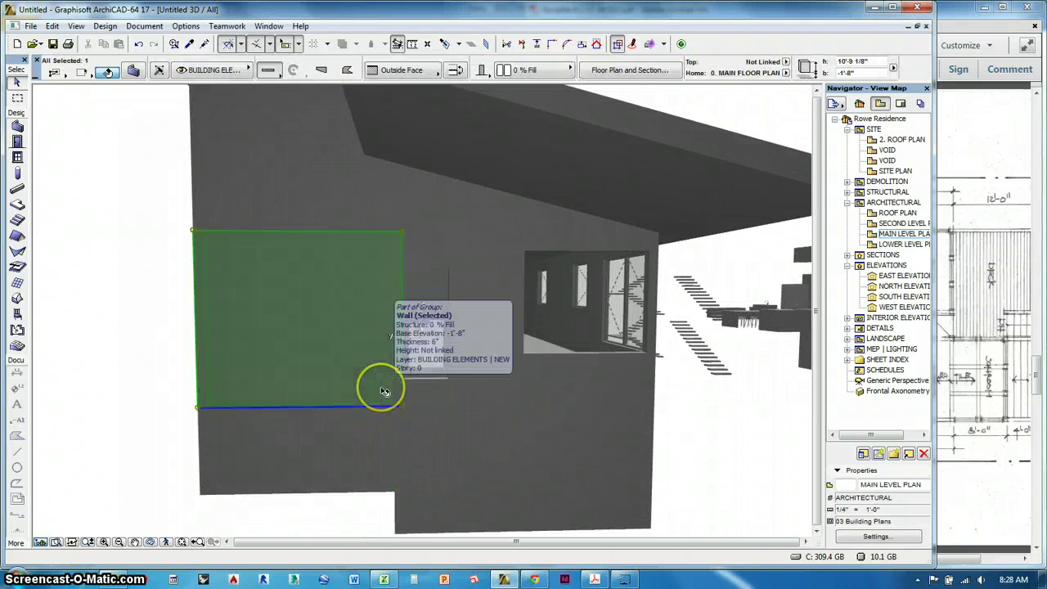
{"action": "left_click", "coordinate": [485, 361]}
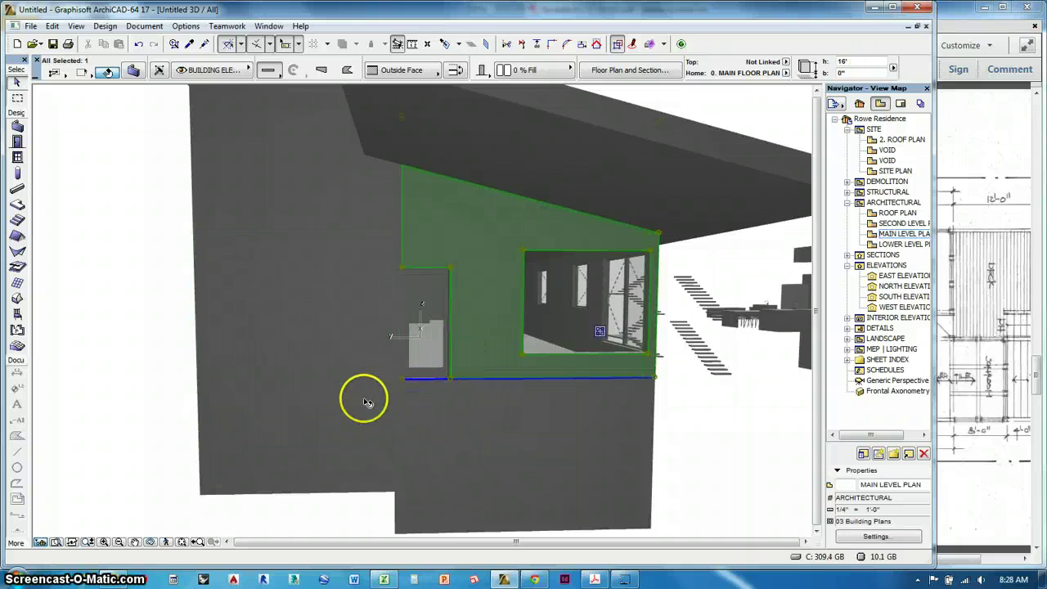
{"action": "left_click", "coordinate": [367, 402]}
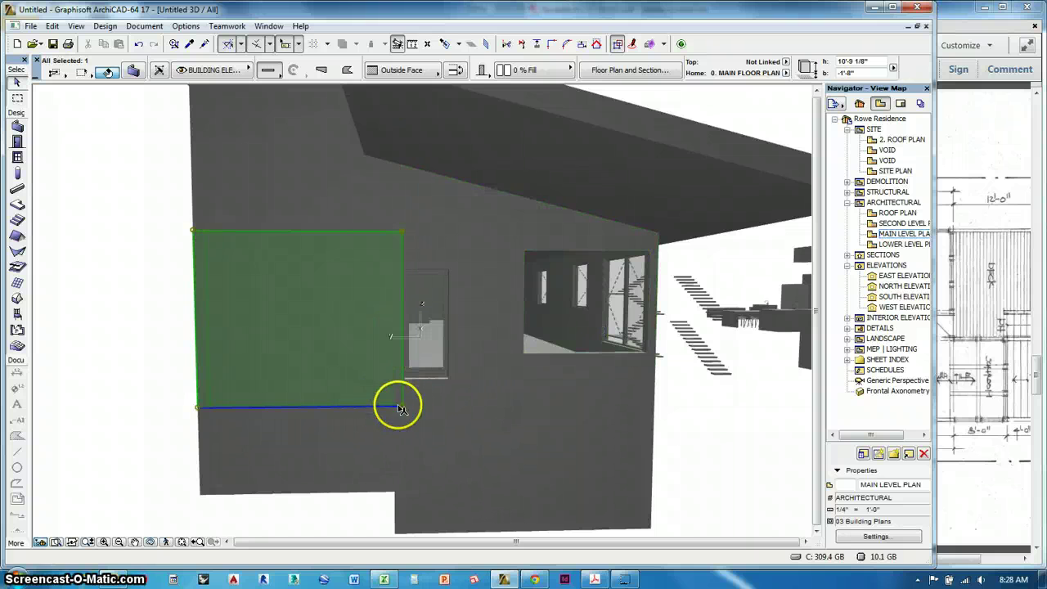
{"action": "scroll", "coordinate": [392, 403], "scroll_direction": "up", "scroll_amount": 5}
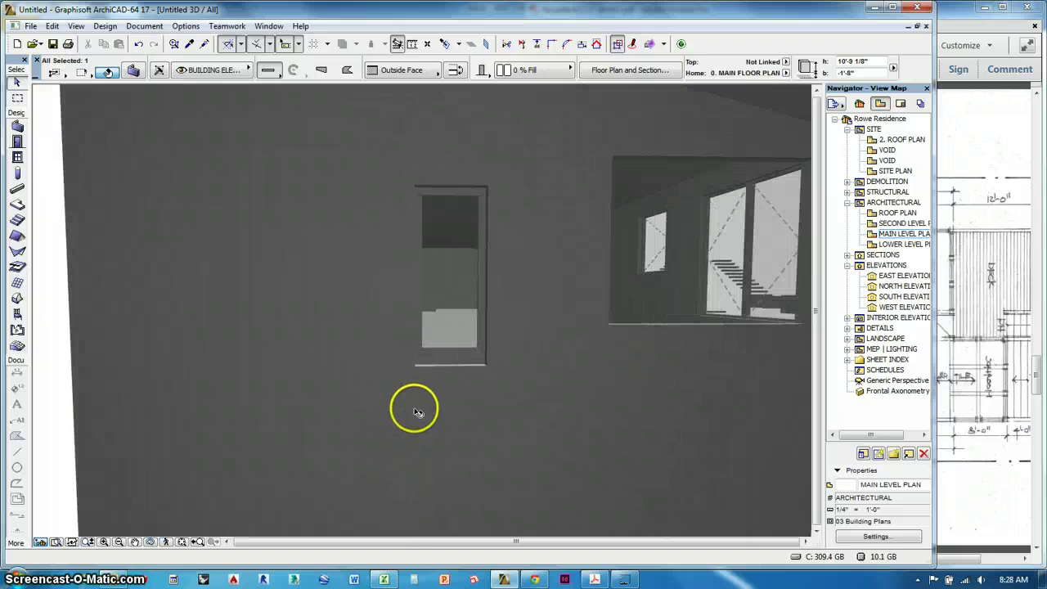
{"action": "scroll", "coordinate": [489, 388], "scroll_direction": "down", "scroll_amount": 4}
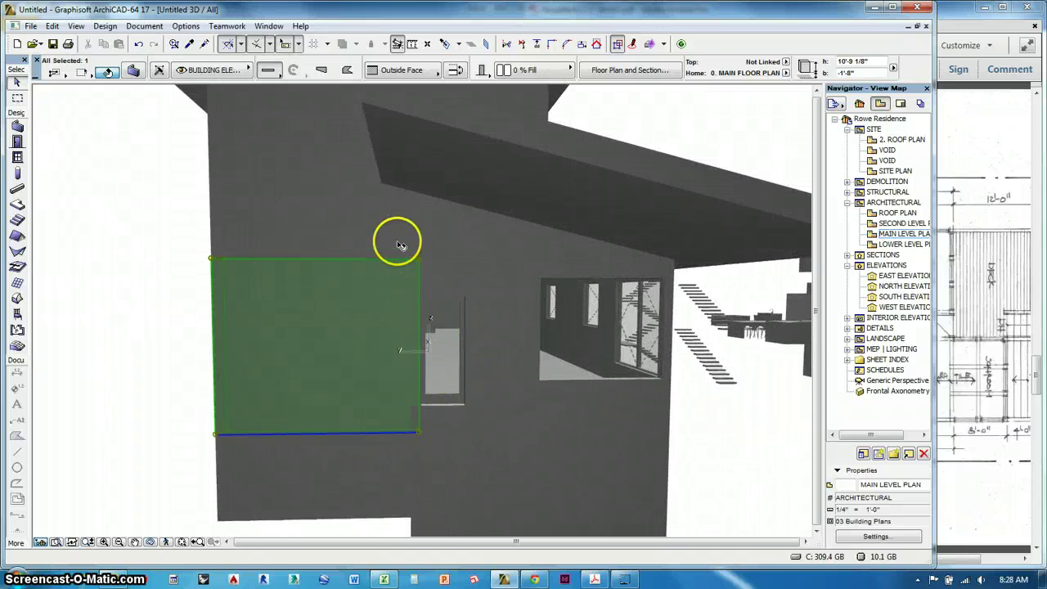
{"action": "left_click", "coordinate": [400, 238]}
{"action": "left_click", "coordinate": [388, 306]}
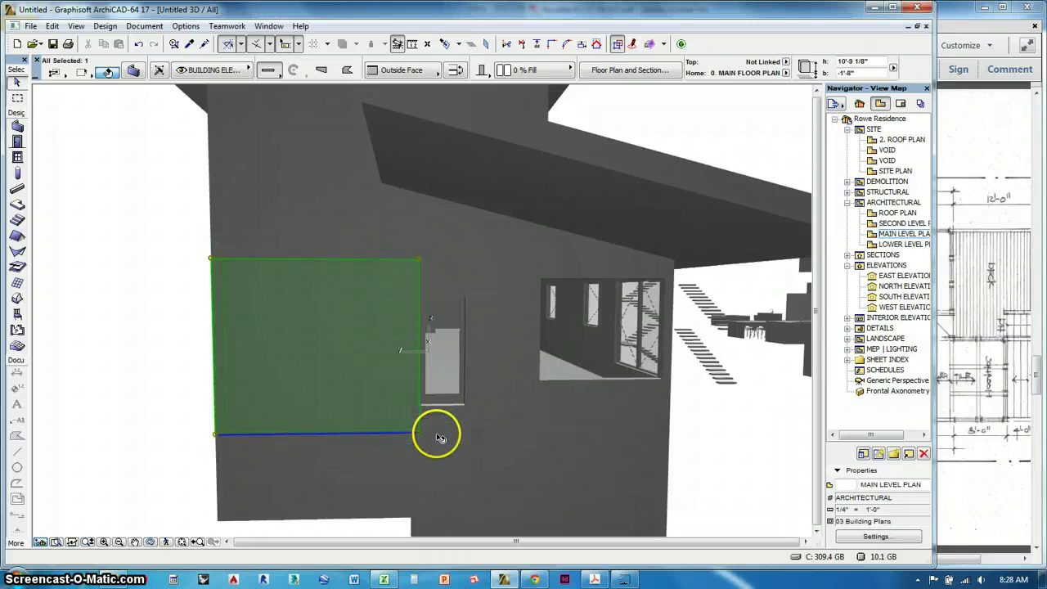
- In the floor plan, shorten the exterior wall above the French inswing door so it ends at the slab's edge line
{"action": "key", "text": "Escape"}
{"action": "key", "text": "F2"}
{"action": "middle_click_drag", "start_coordinate": [447, 400], "coordinate": [427, 292]}
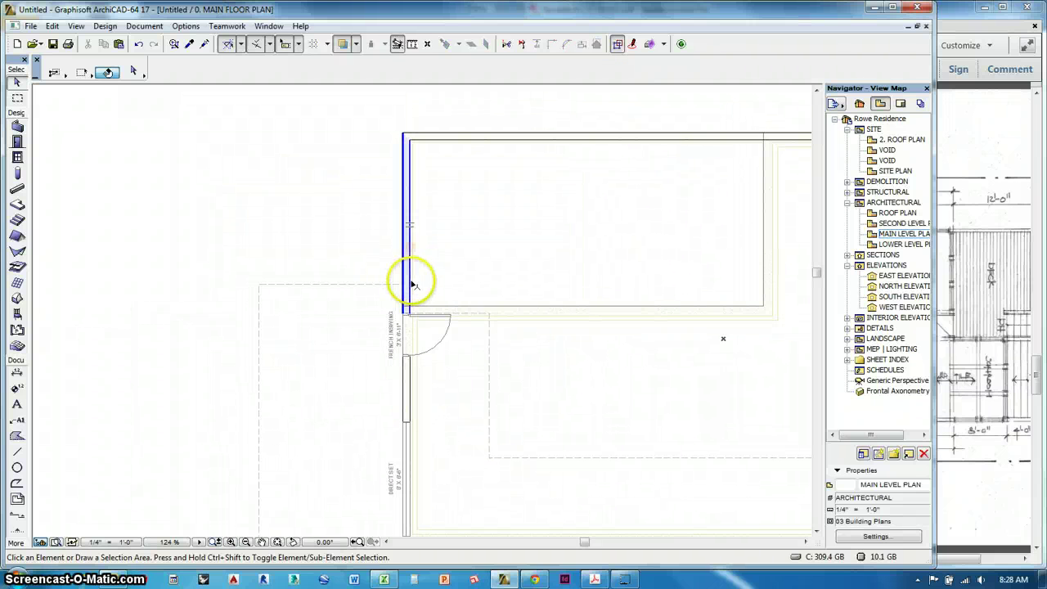
{"action": "left_click", "coordinate": [412, 284]}
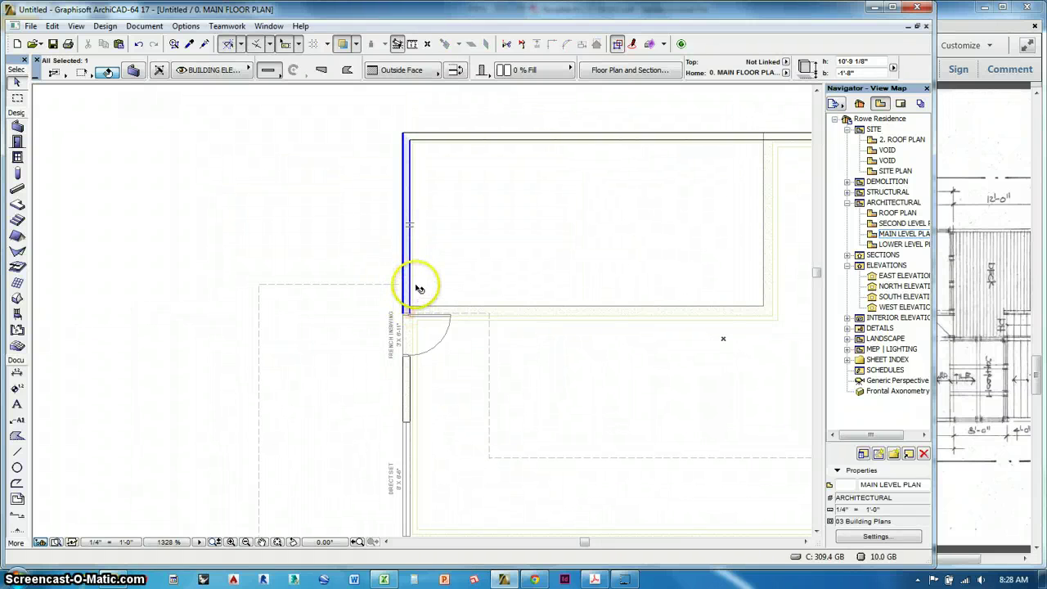
{"action": "scroll", "coordinate": [419, 289], "scroll_direction": "up", "scroll_amount": 5}
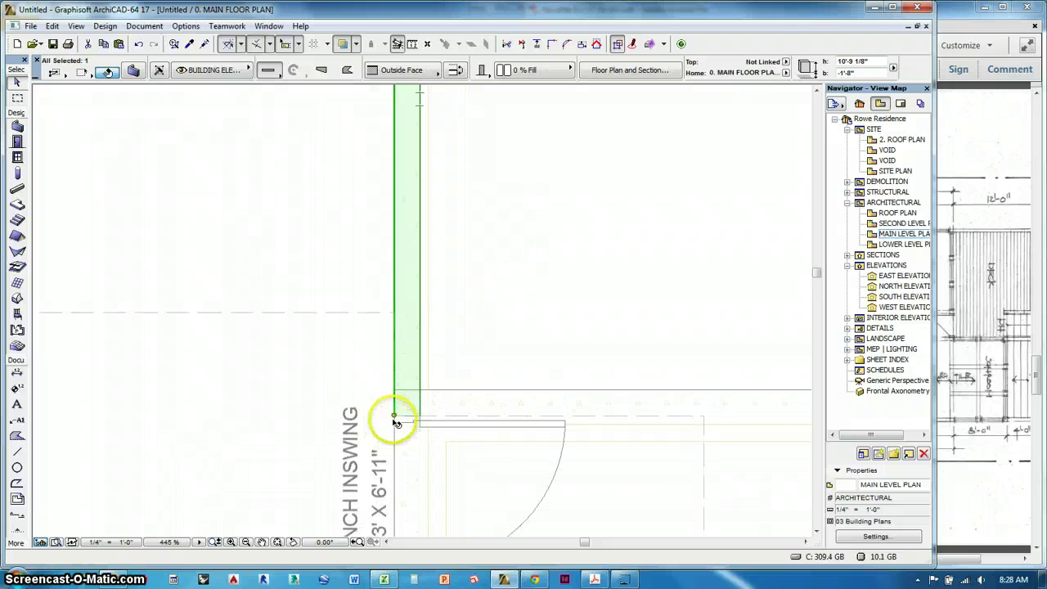
{"action": "left_click", "coordinate": [395, 417]}
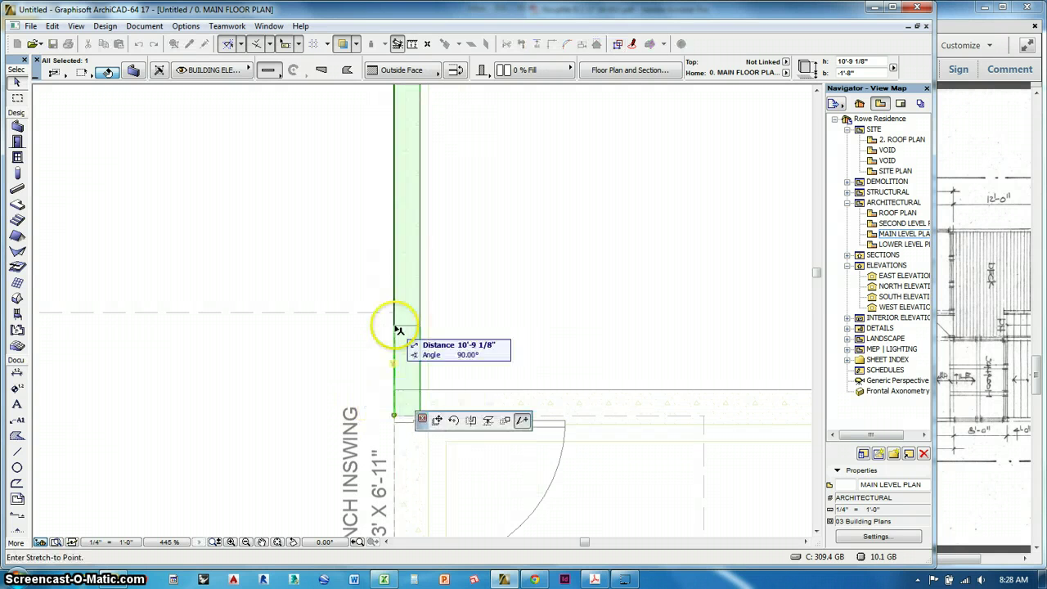
{"action": "left_click", "coordinate": [394, 391]}
- Stretch the wall containing the French inswing door to the end of the shortened wall, and inspect the joint in 3D
{"action": "middle_click_drag", "start_coordinate": [492, 341], "coordinate": [509, 212]}
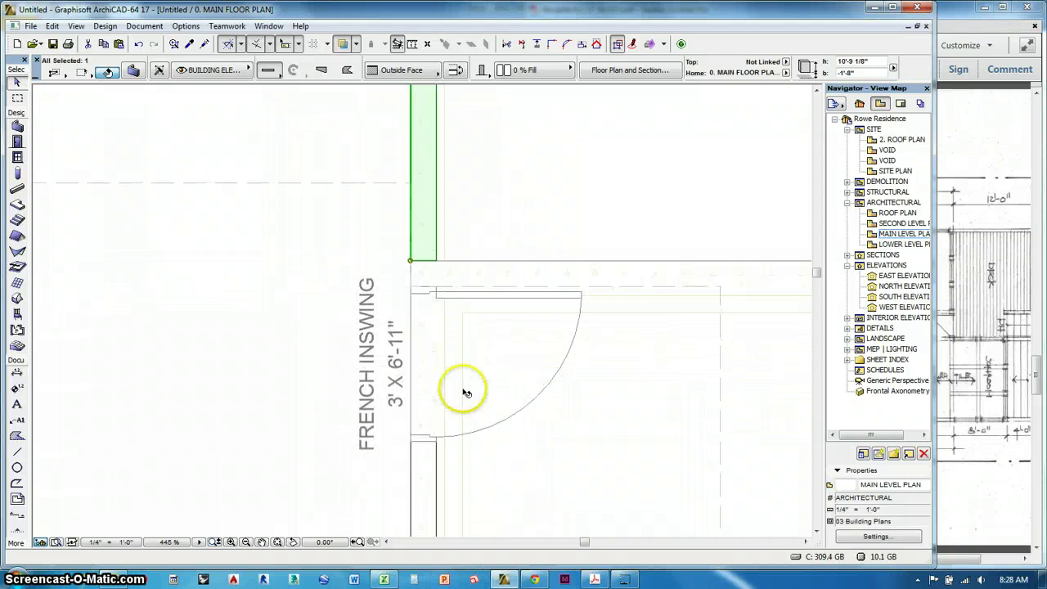
{"action": "left_click", "coordinate": [414, 500]}
{"action": "left_click", "coordinate": [410, 442]}
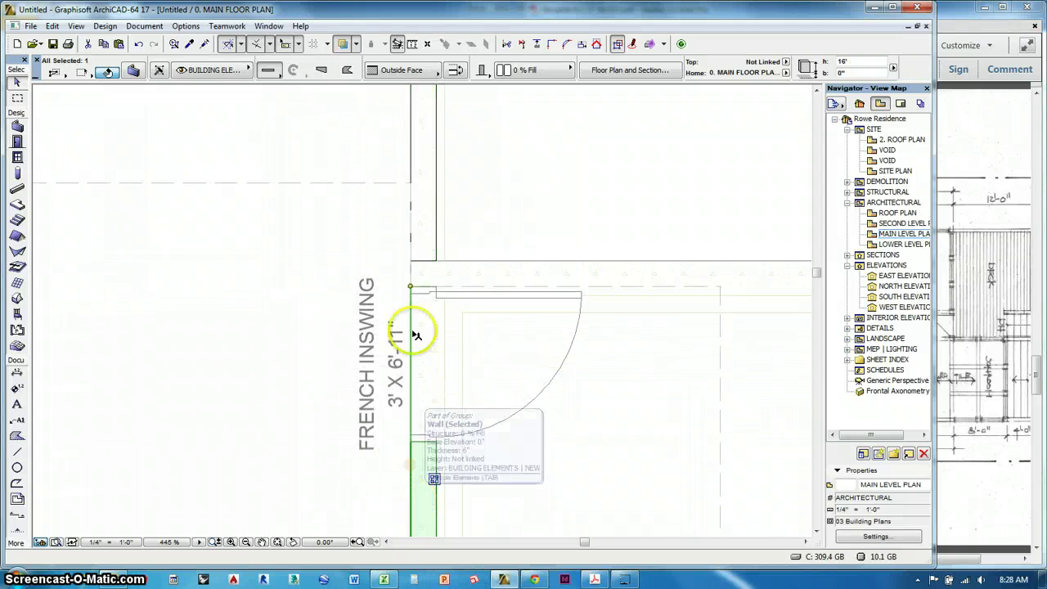
{"action": "left_click", "coordinate": [411, 262]}
{"action": "left_click", "coordinate": [500, 215]}
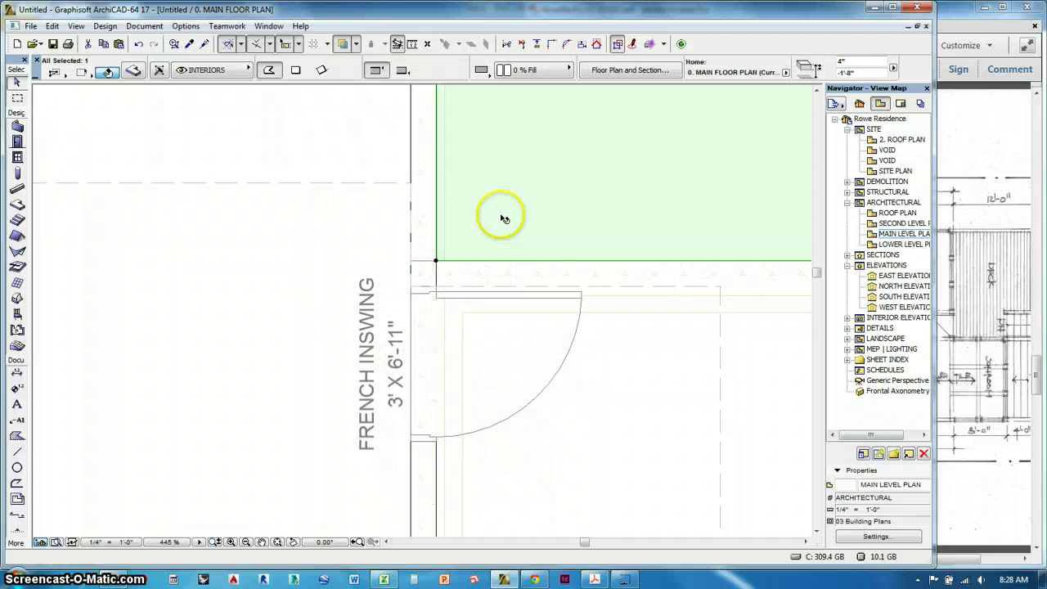
{"action": "scroll", "coordinate": [289, 358], "scroll_direction": "down", "scroll_amount": 4}
{"action": "key", "text": "Escape"}
{"action": "key", "text": "F3"}
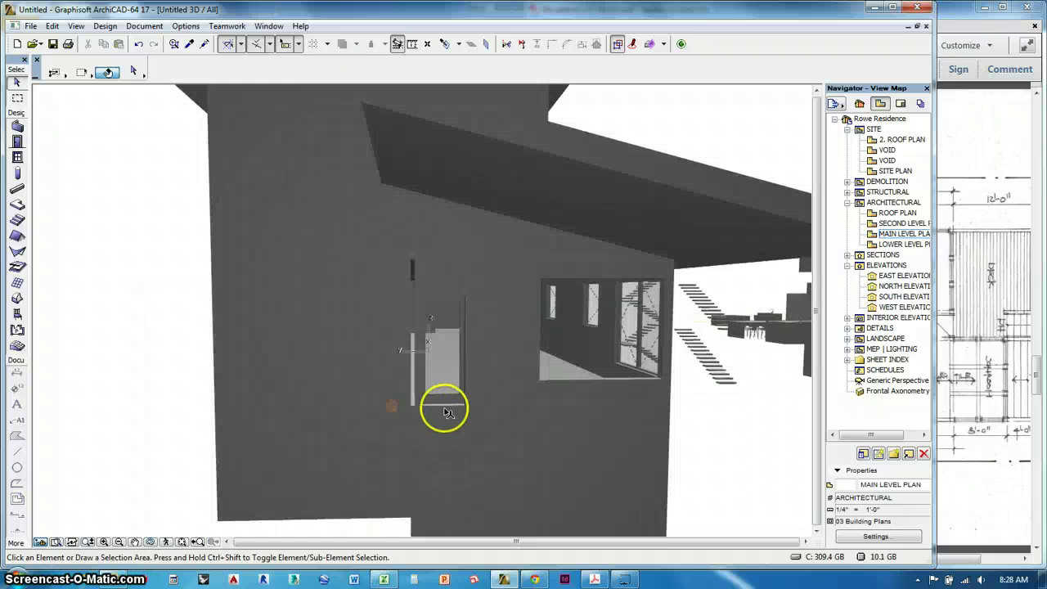
{"action": "middle_click_drag", "start_coordinate": [445, 411], "coordinate": [444, 460], "text": "shift"}
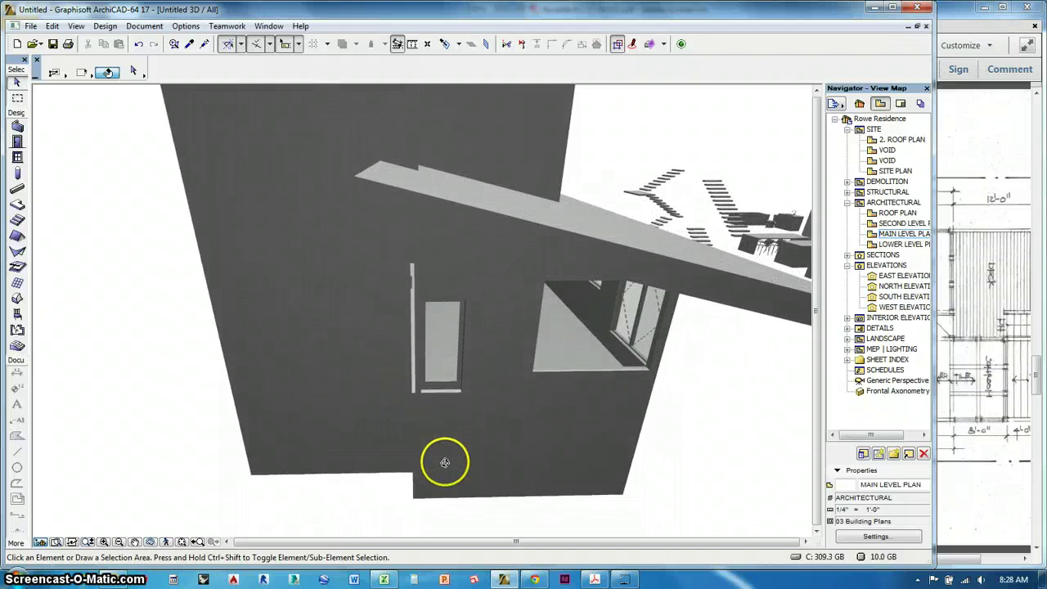
- In the floor plan, try to drag the two exterior walls that meet above the French inswing door
{"action": "key", "text": "F2"}
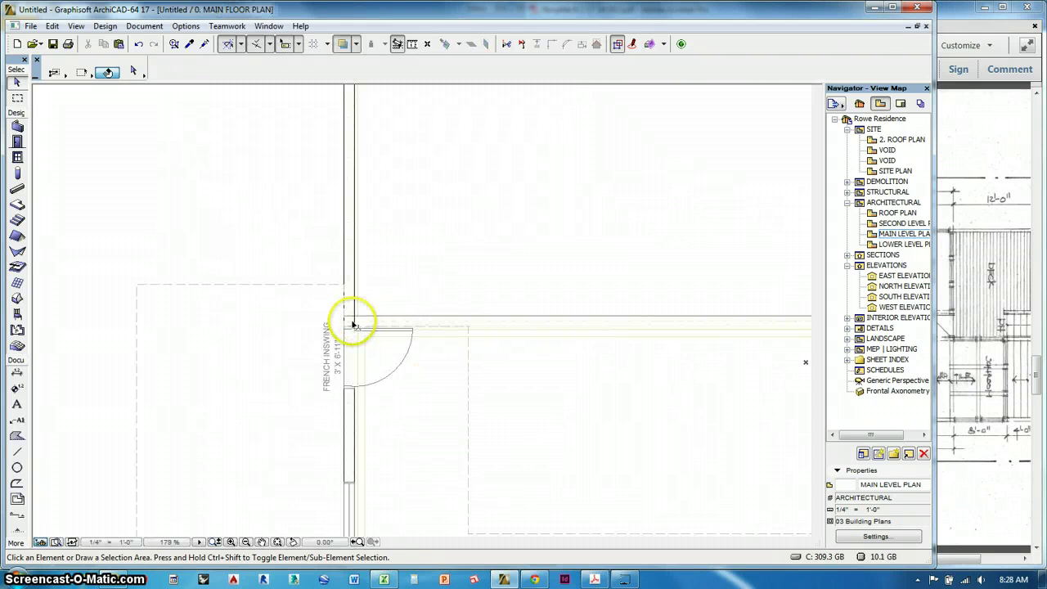
{"action": "left_click", "coordinate": [352, 324]}
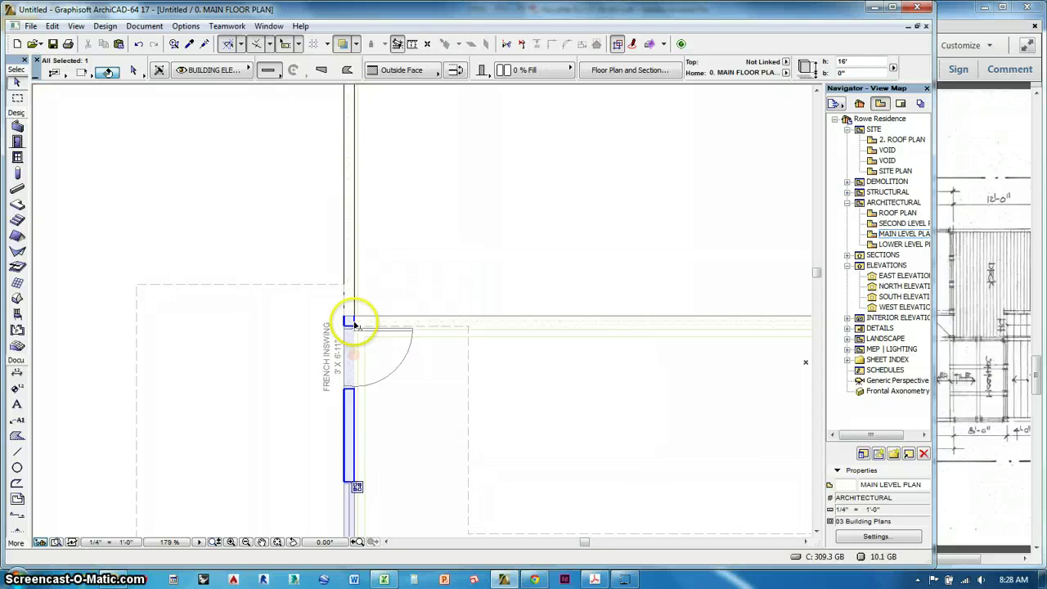
{"action": "left_click", "coordinate": [355, 303]}
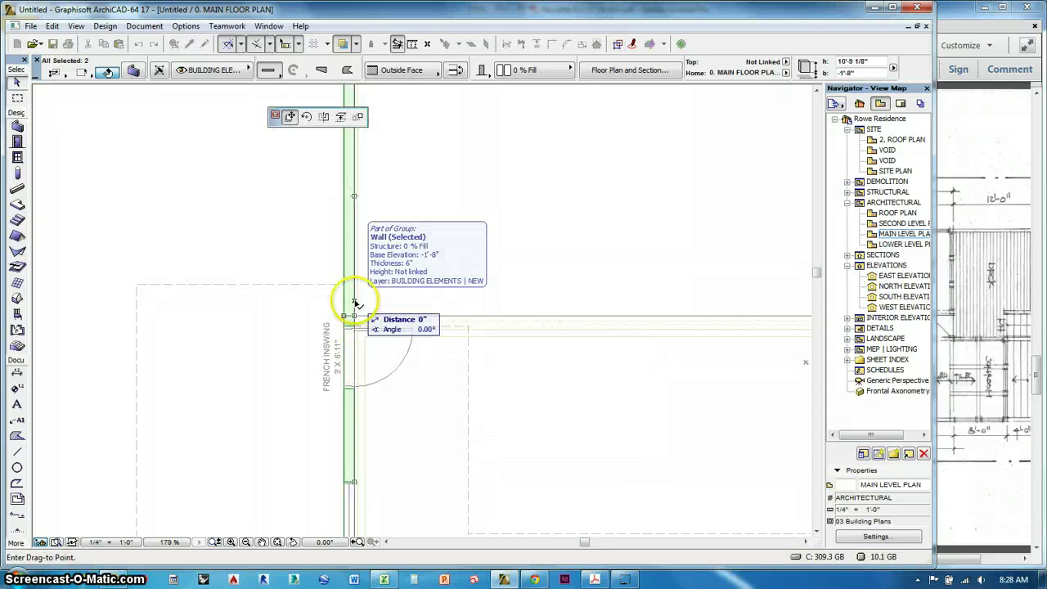
{"action": "left_click", "coordinate": [408, 310]}
{"action": "left_click", "coordinate": [408, 307]}
{"action": "left_click", "coordinate": [357, 288]}
{"action": "left_click", "coordinate": [355, 288]}
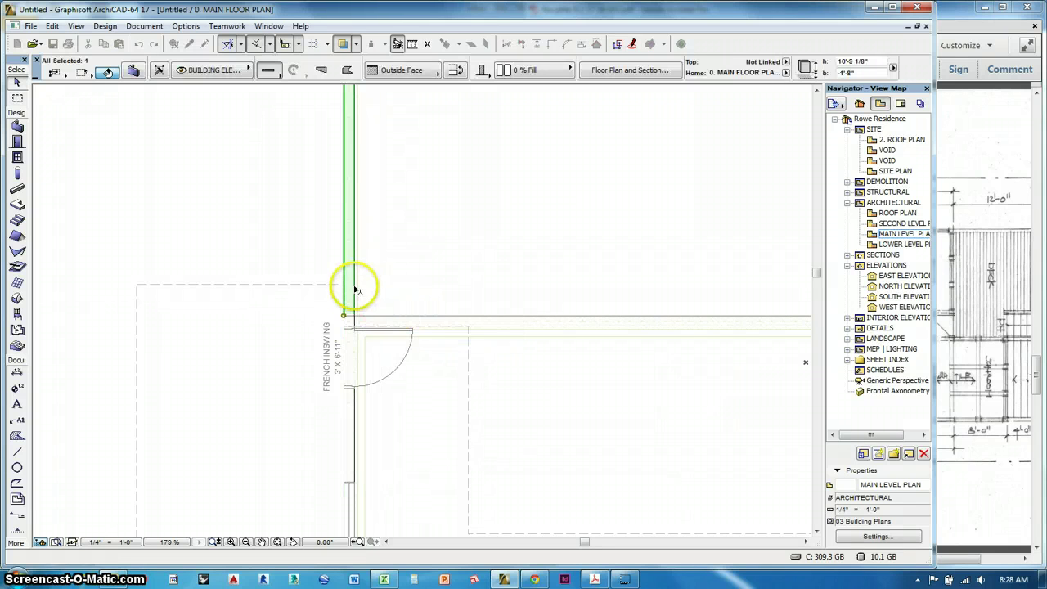
- Inspect the joint beside the narrow door opening in 3D, selecting the adjoining walls and the upper-floor slab in turn
{"action": "key", "text": "F3"}
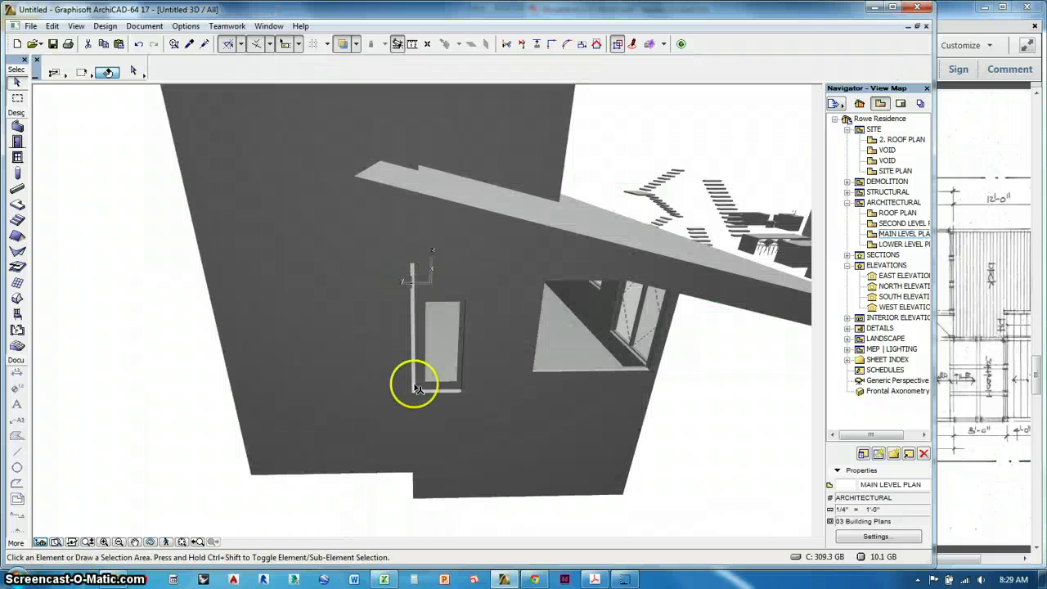
{"action": "middle_click_drag", "start_coordinate": [416, 396], "coordinate": [565, 367], "text": "shift"}
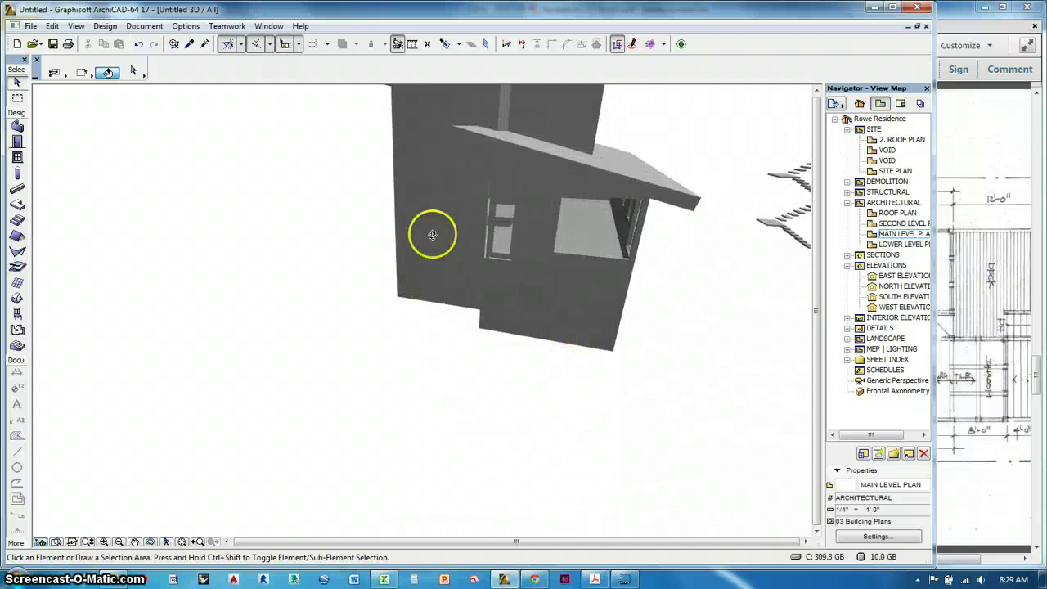
{"action": "scroll", "coordinate": [491, 229], "scroll_direction": "up", "scroll_amount": 5}
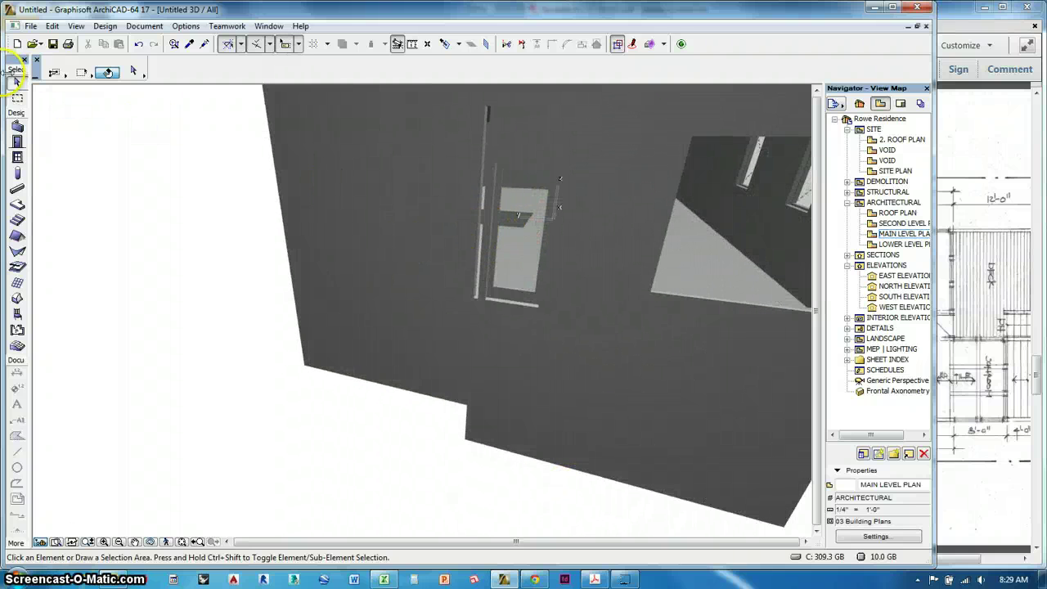
{"action": "left_click", "coordinate": [413, 180]}
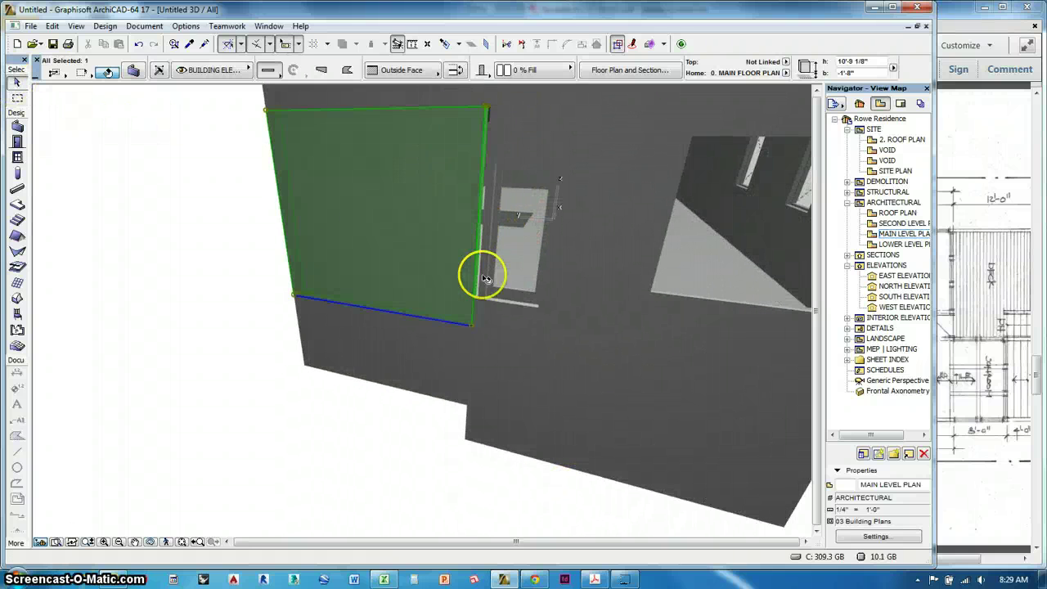
{"action": "scroll", "coordinate": [479, 294], "scroll_direction": "up", "scroll_amount": 4}
{"action": "middle_click_drag", "start_coordinate": [486, 317], "coordinate": [634, 340], "text": "shift"}
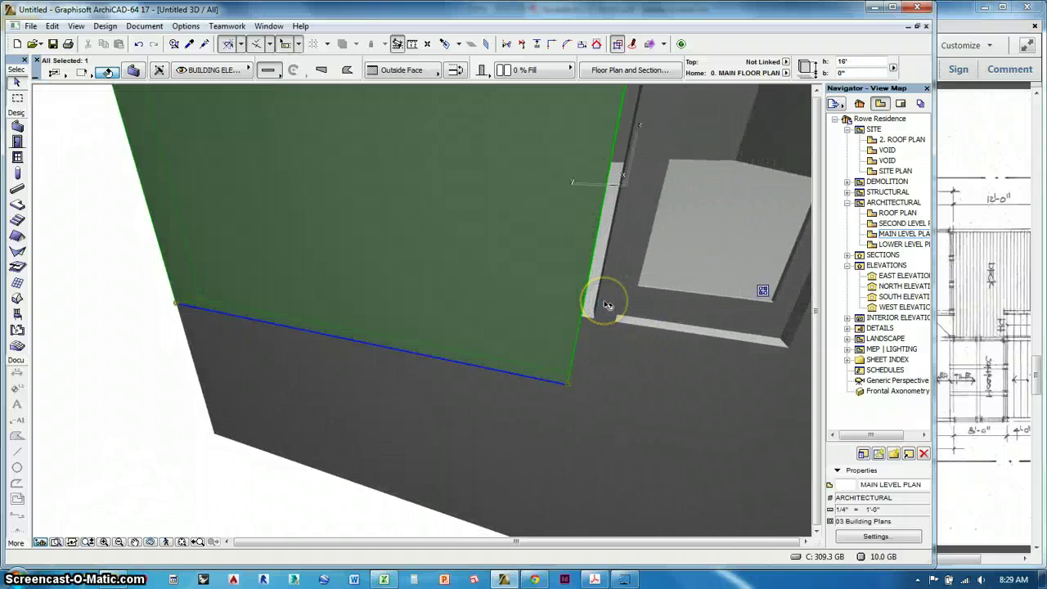
{"action": "left_click", "coordinate": [606, 305]}
{"action": "middle_click_drag", "start_coordinate": [606, 305], "coordinate": [627, 330], "text": "shift"}
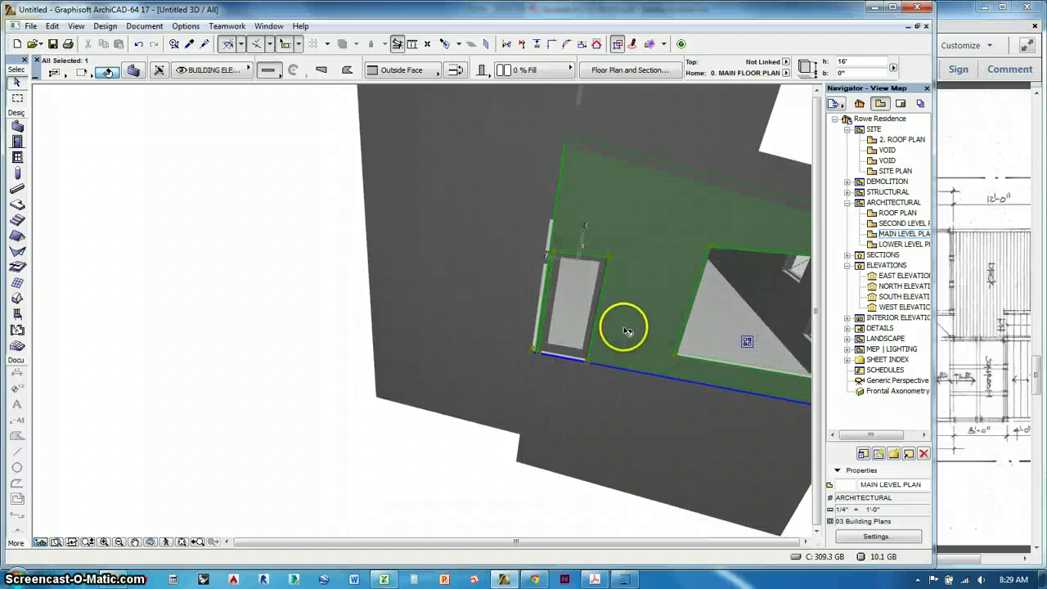
{"action": "left_click", "coordinate": [552, 213]}
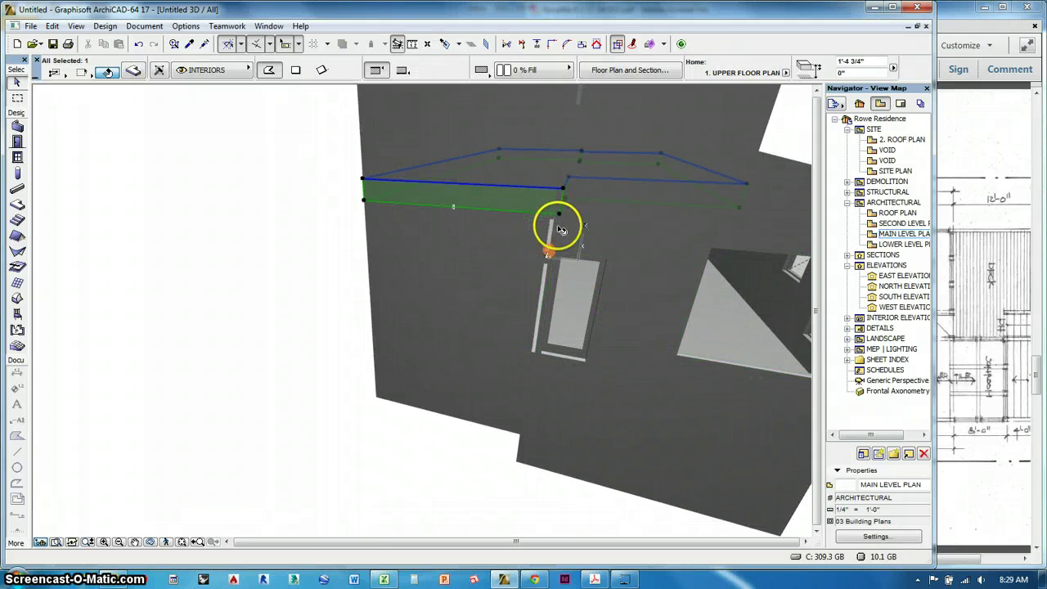
{"action": "left_click", "coordinate": [554, 236]}
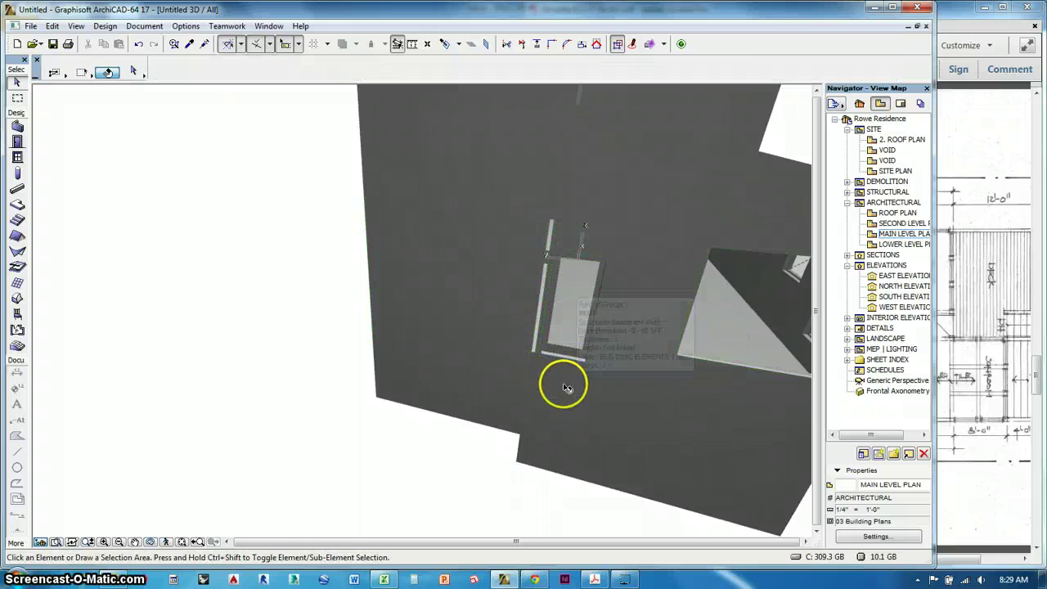
- In the floor plan, check the slab's corner against the wall joint above the French inswing door
{"action": "key", "text": "F2"}
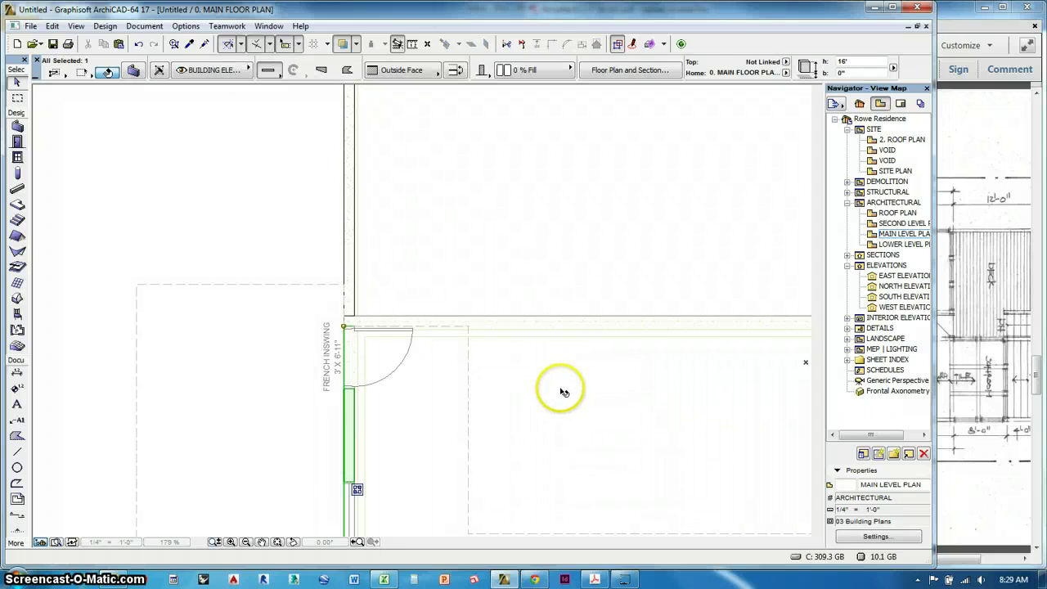
{"action": "left_click", "coordinate": [489, 279]}
{"action": "scroll", "coordinate": [353, 316], "scroll_direction": "up", "scroll_amount": 4}
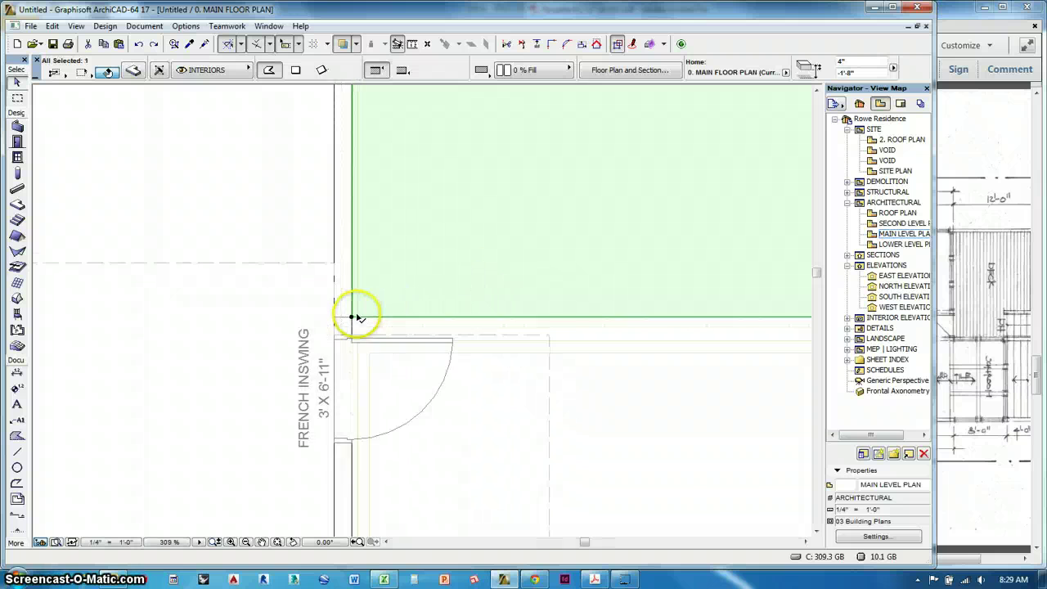
{"action": "left_click", "coordinate": [276, 190]}
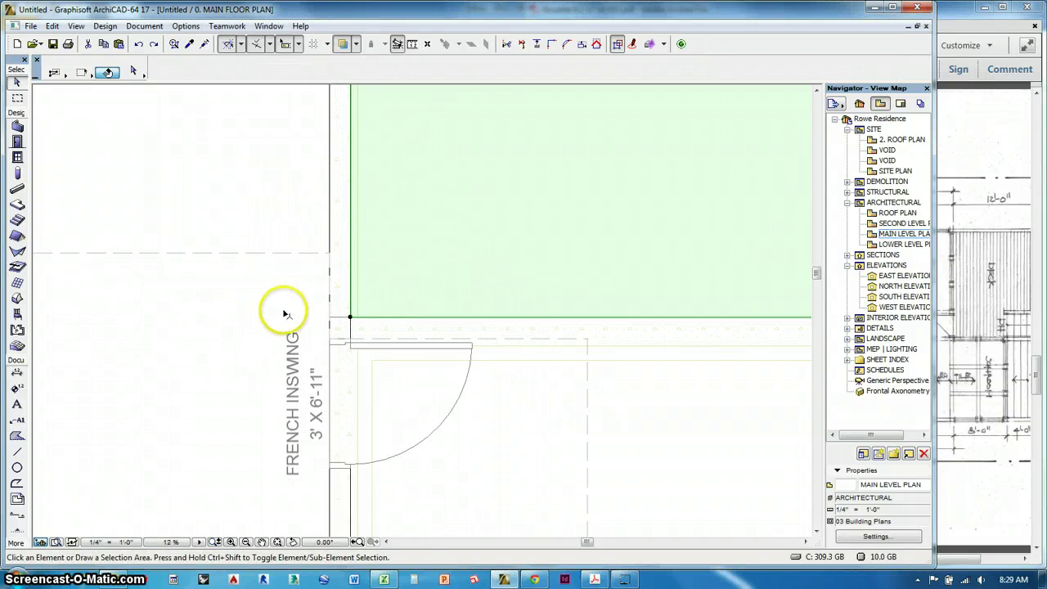
- Pick up the settings of the 9' x 7' overhead garage door from the sample walls below the plan
{"action": "scroll", "coordinate": [285, 313], "scroll_direction": "down", "scroll_amount": 6}
{"action": "scroll", "coordinate": [289, 310], "scroll_direction": "up", "scroll_amount": 10}
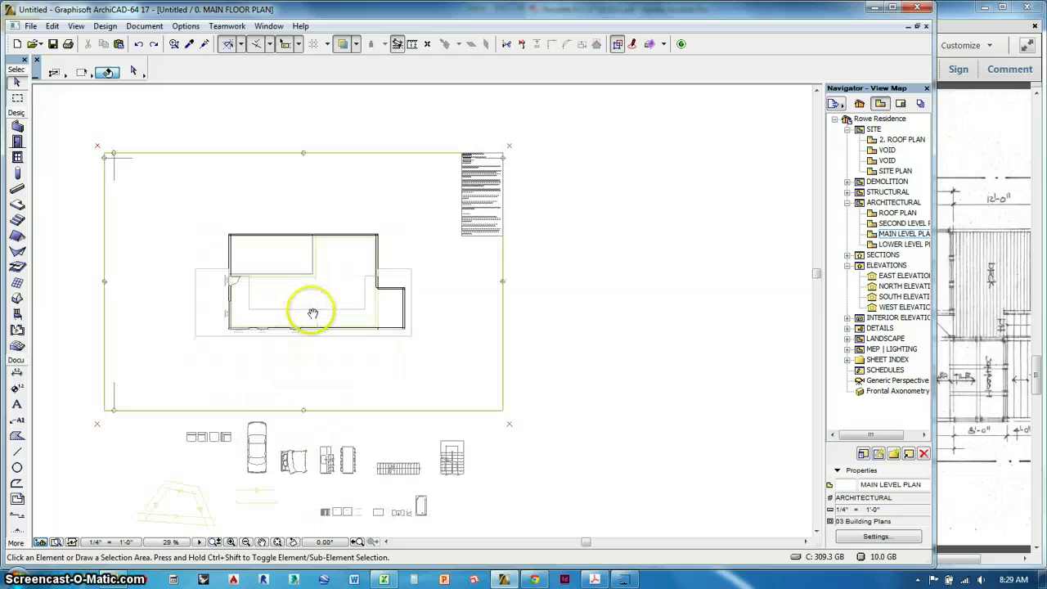
{"action": "middle_click_drag", "start_coordinate": [308, 304], "coordinate": [389, 336]}
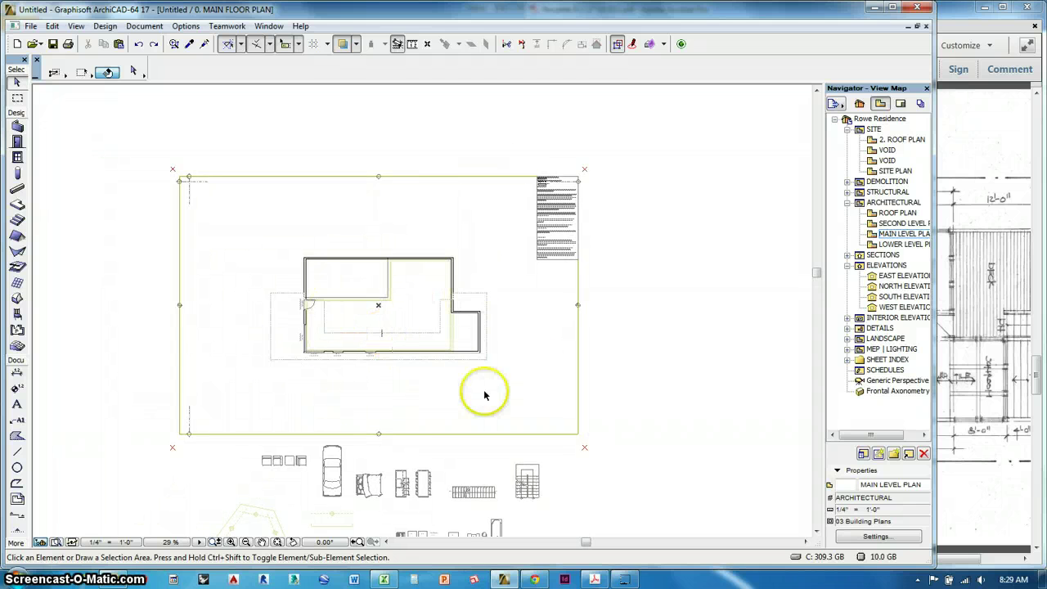
{"action": "scroll", "coordinate": [351, 368], "scroll_direction": "up", "scroll_amount": 6}
{"action": "middle_click_drag", "start_coordinate": [420, 358], "coordinate": [521, 489]}
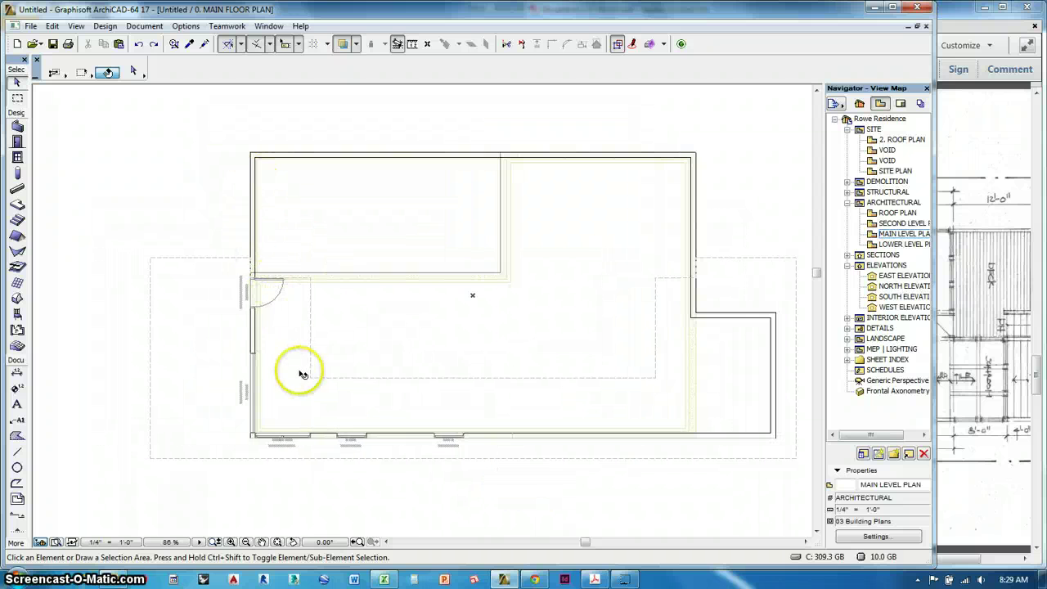
{"action": "scroll", "coordinate": [467, 243], "scroll_direction": "down", "scroll_amount": 5}
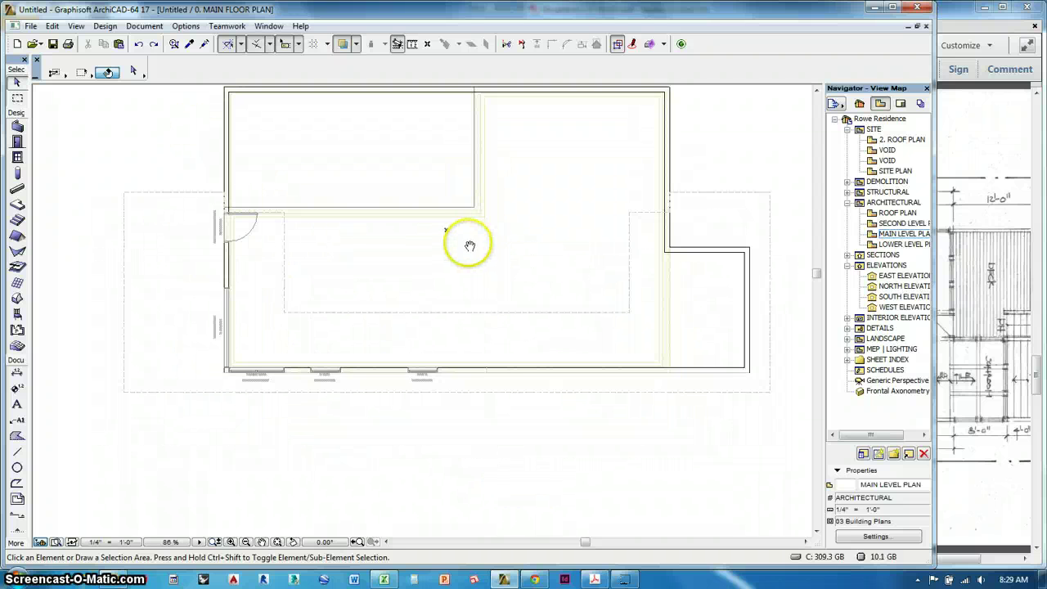
{"action": "middle_click_drag", "start_coordinate": [529, 350], "coordinate": [505, 283]}
{"action": "scroll", "coordinate": [455, 385], "scroll_direction": "up", "scroll_amount": 6}
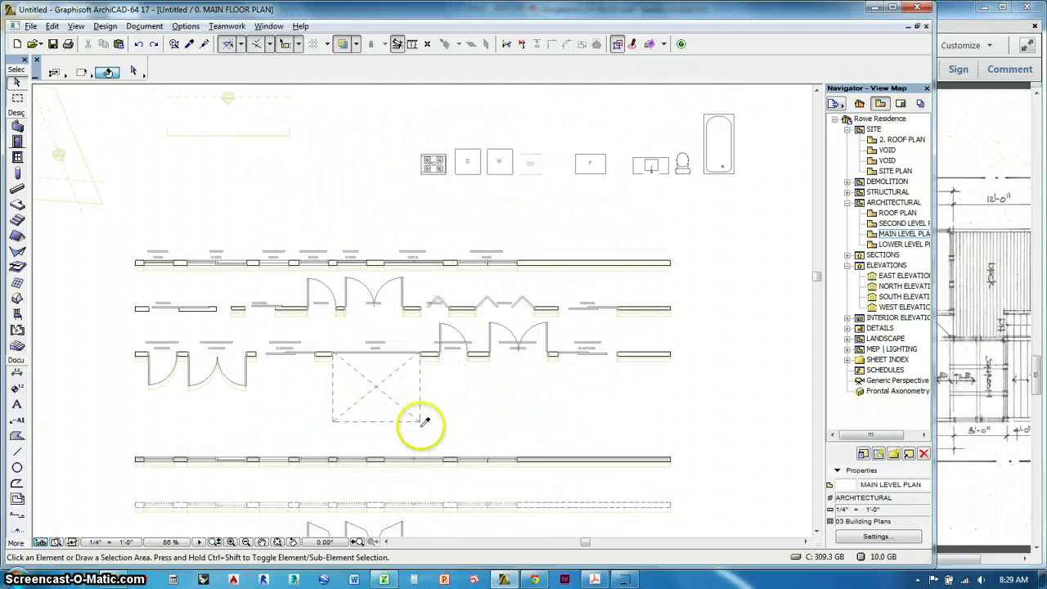
{"action": "left_click", "coordinate": [420, 423], "text": "alt"}
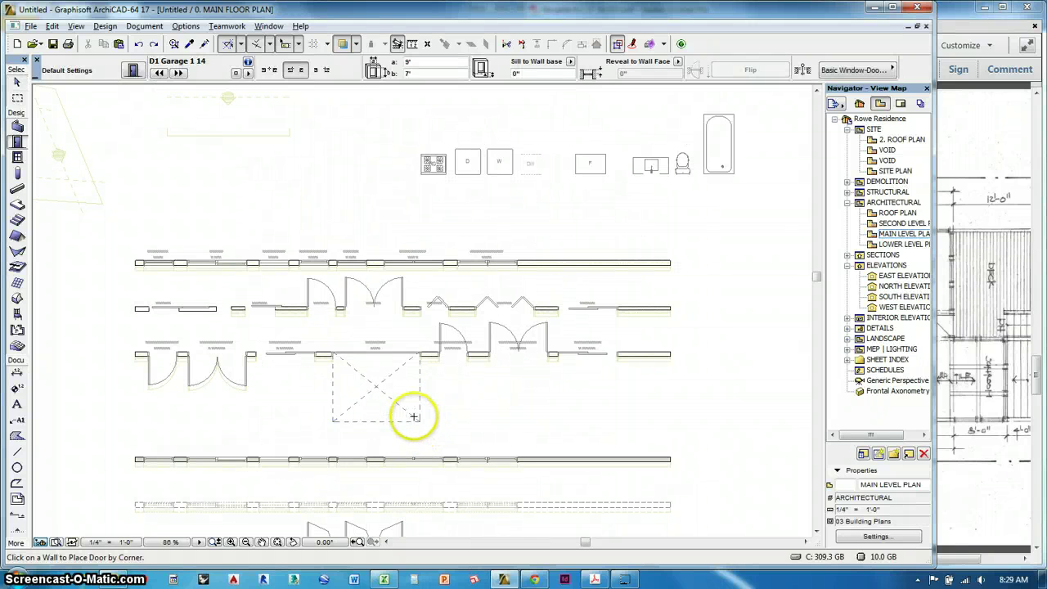
- Place the 9' x 7' overhead garage door in the exterior wall above the French inswing door, near the building corner
{"action": "scroll", "coordinate": [414, 416], "scroll_direction": "up", "scroll_amount": 5}
{"action": "scroll", "coordinate": [378, 351], "scroll_direction": "down", "scroll_amount": 6}
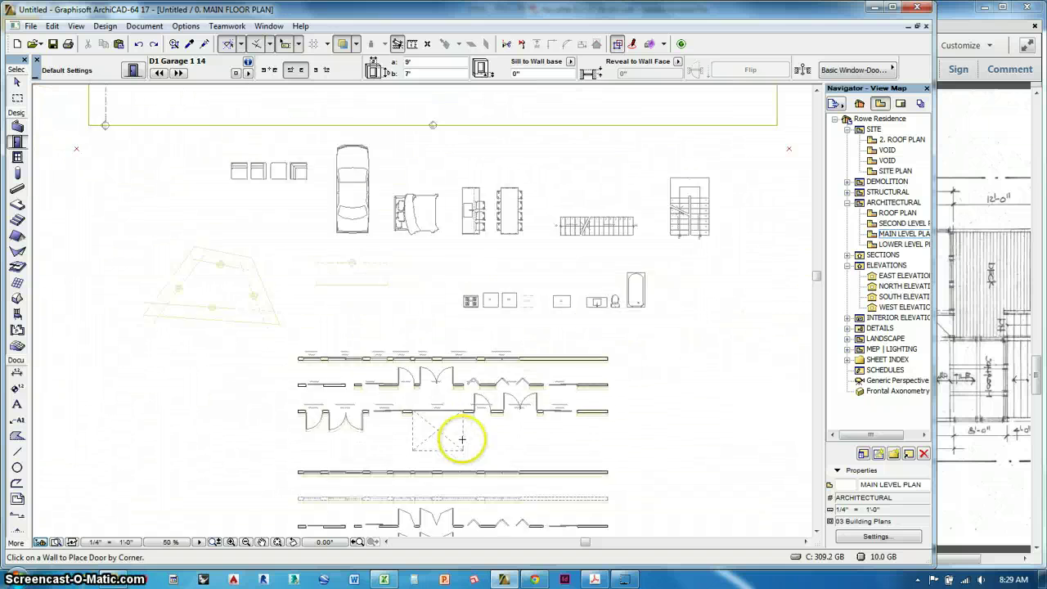
{"action": "scroll", "coordinate": [462, 439], "scroll_direction": "down", "scroll_amount": 1}
{"action": "middle_click_drag", "start_coordinate": [373, 173], "coordinate": [450, 426]}
{"action": "scroll", "coordinate": [418, 178], "scroll_direction": "up", "scroll_amount": 7}
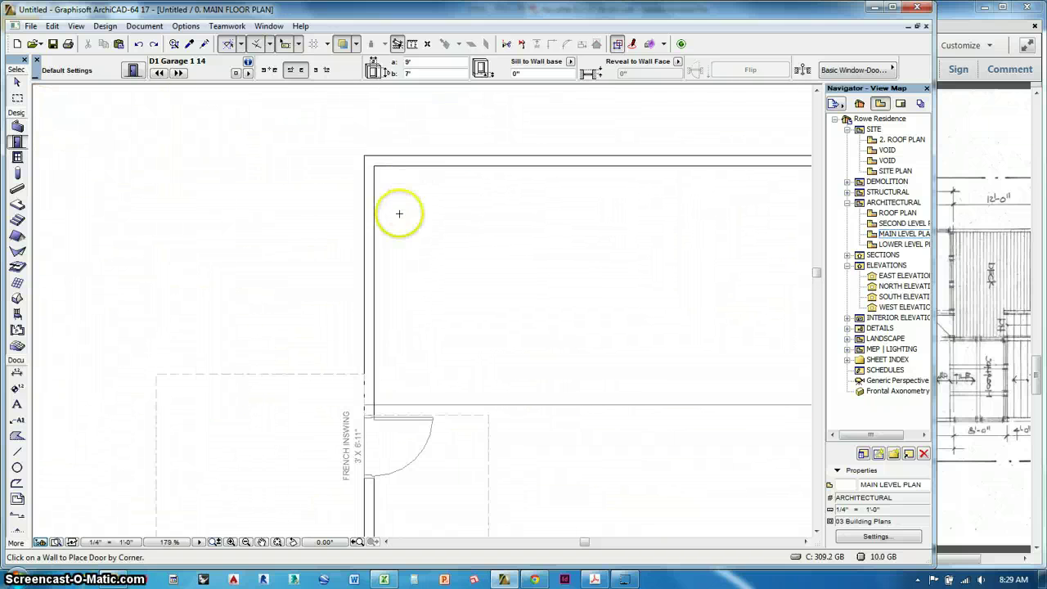
{"action": "left_click", "coordinate": [364, 189]}
{"action": "left_click", "coordinate": [238, 188]}
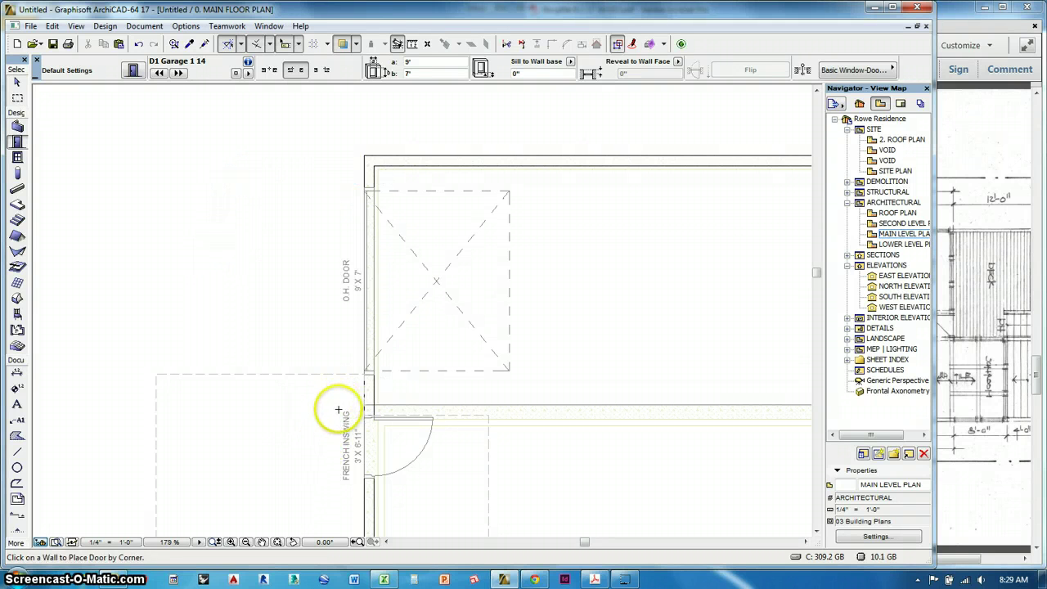
- Draw a vertical guide line across the garage, from the upper wall's inner face to the slab's lower edge
{"action": "left_click", "coordinate": [597, 579]}
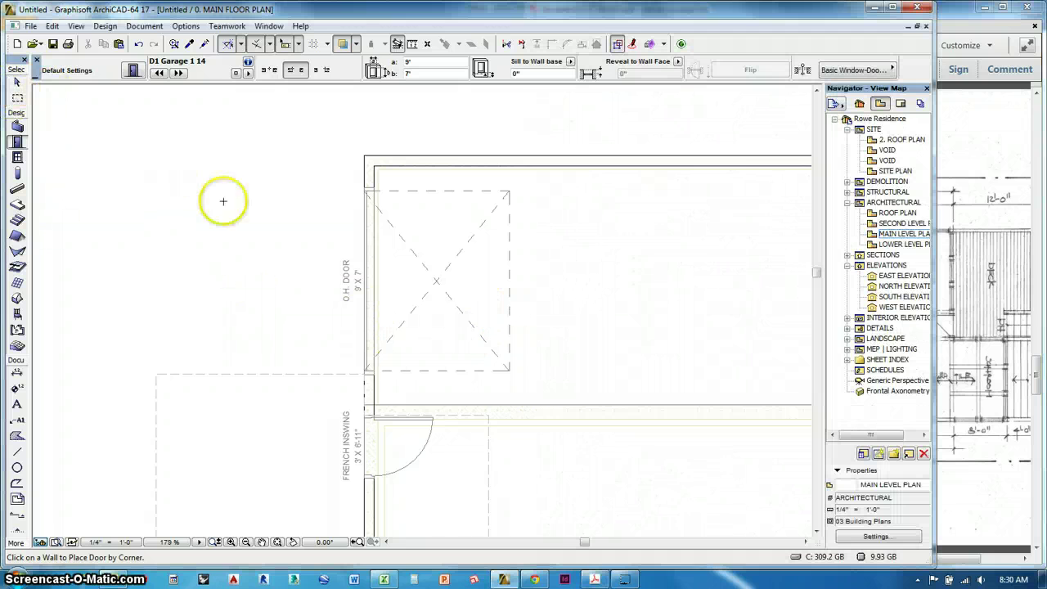
{"action": "middle_click_drag", "start_coordinate": [223, 202], "coordinate": [67, 210]}
{"action": "scroll", "coordinate": [413, 395], "scroll_direction": "up", "scroll_amount": 1}
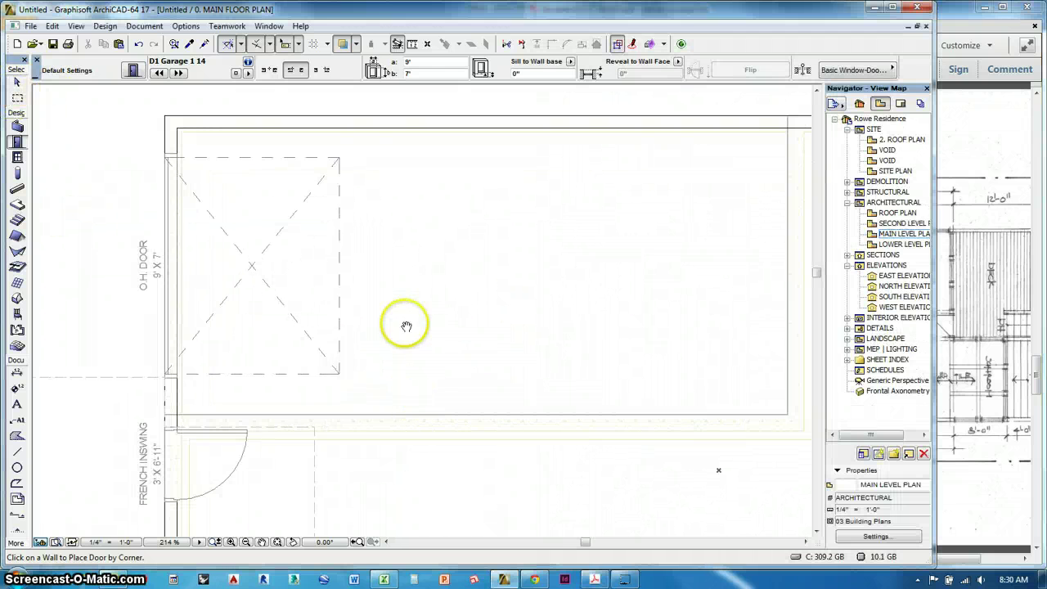
{"action": "scroll", "coordinate": [406, 327], "scroll_direction": "down", "scroll_amount": 2}
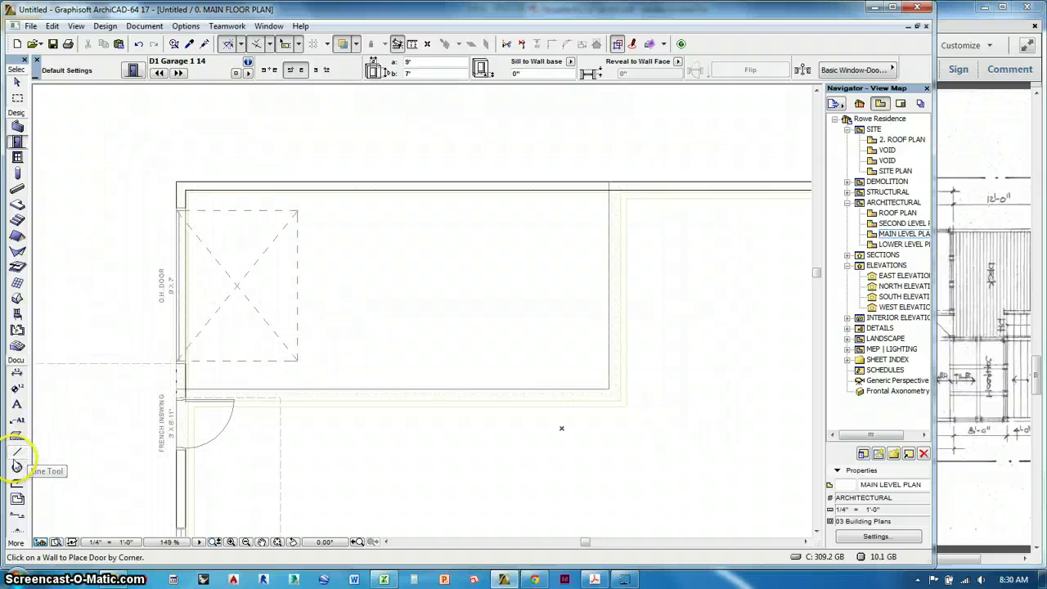
{"action": "left_click", "coordinate": [16, 466]}
{"action": "left_click", "coordinate": [424, 188]}
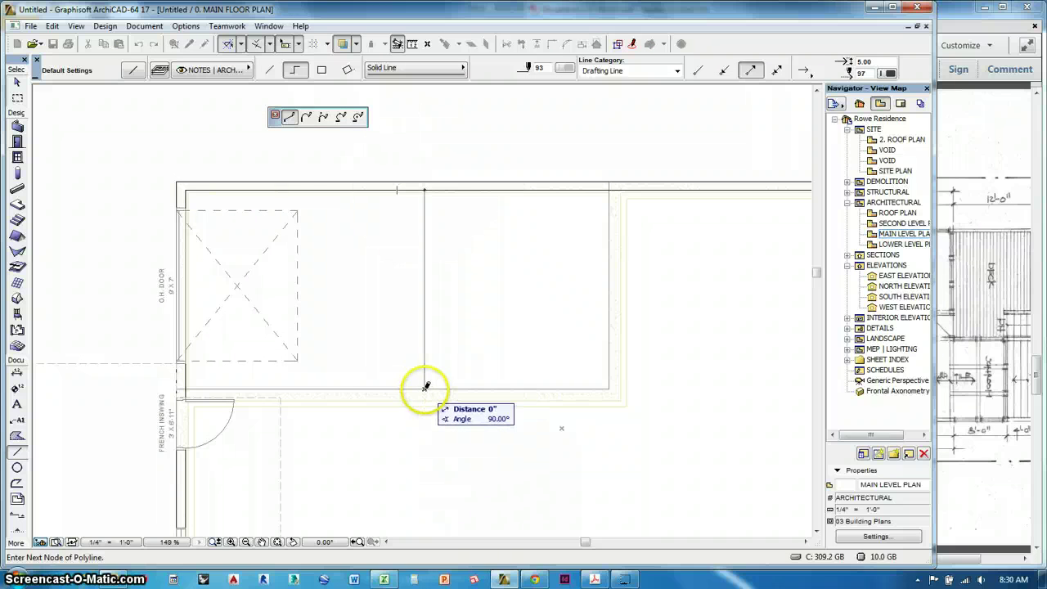
{"action": "double_click", "coordinate": [425, 387]}
{"action": "left_click", "coordinate": [18, 84]}
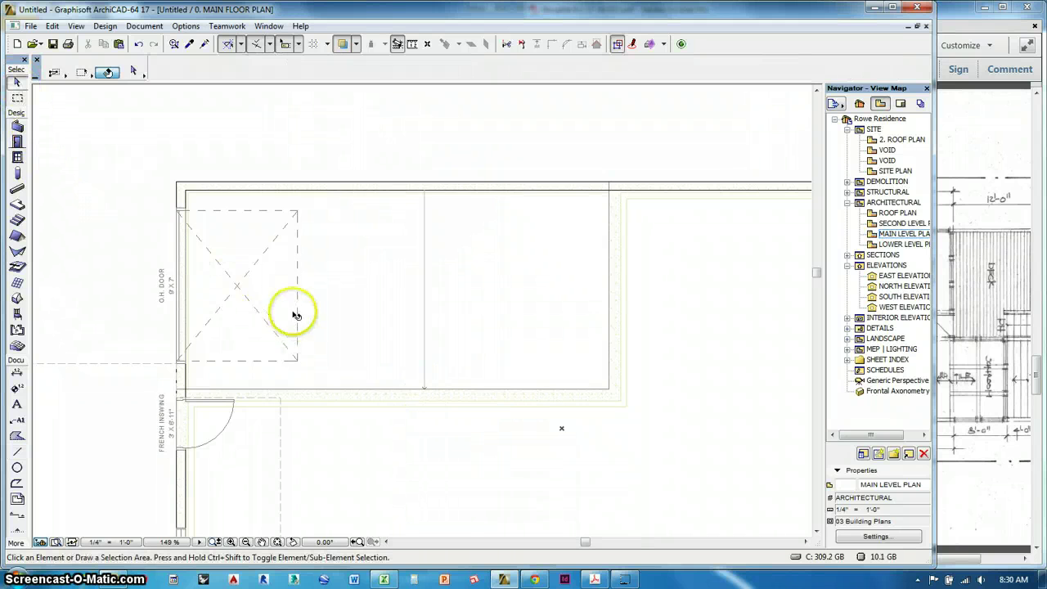
- Move the overhead garage door so its centre aligns with the guide line's midpoint, and delete the guide line
{"action": "left_click", "coordinate": [299, 363]}
{"action": "key", "text": "ctrl+d"}
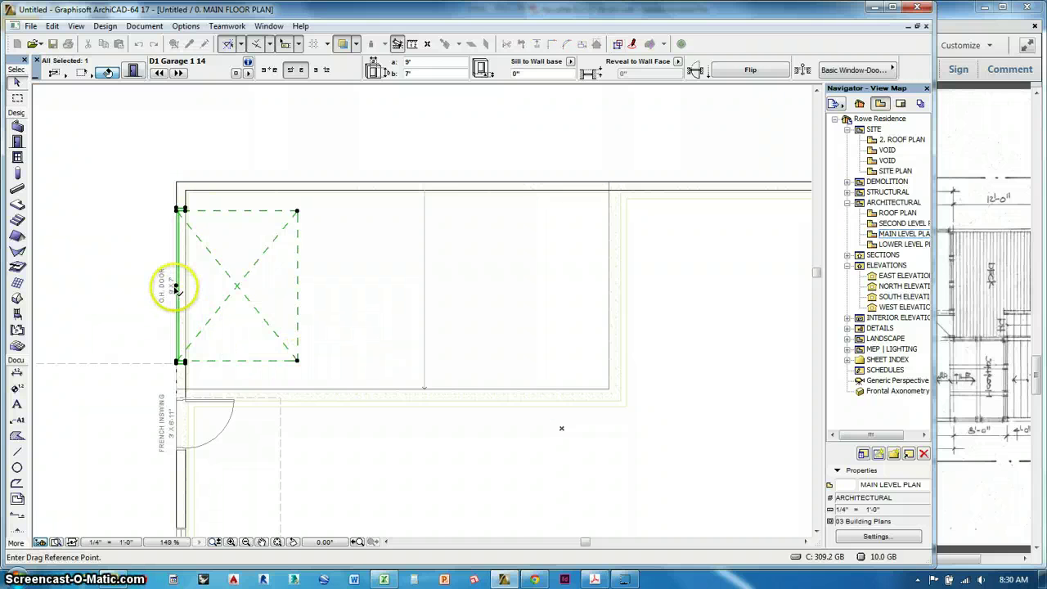
{"action": "left_click", "coordinate": [177, 287]}
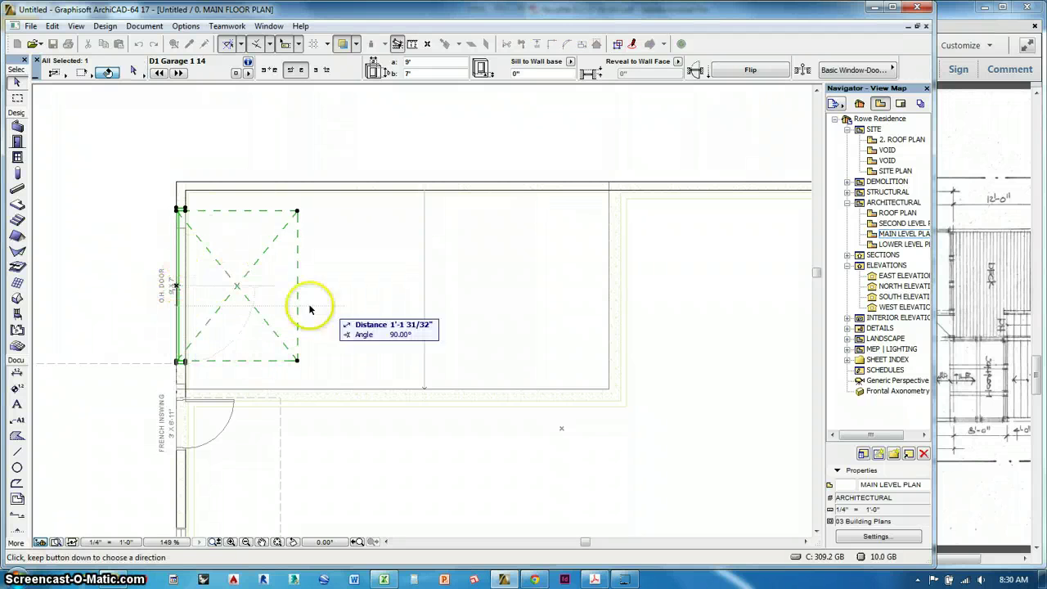
{"action": "left_click", "coordinate": [425, 292]}
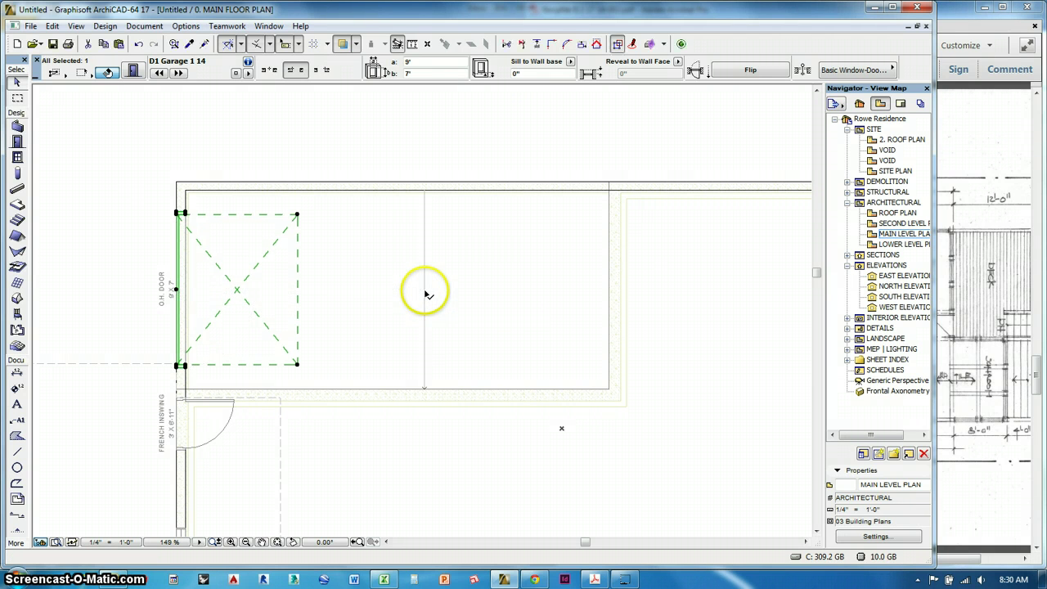
{"action": "left_click", "coordinate": [424, 301]}
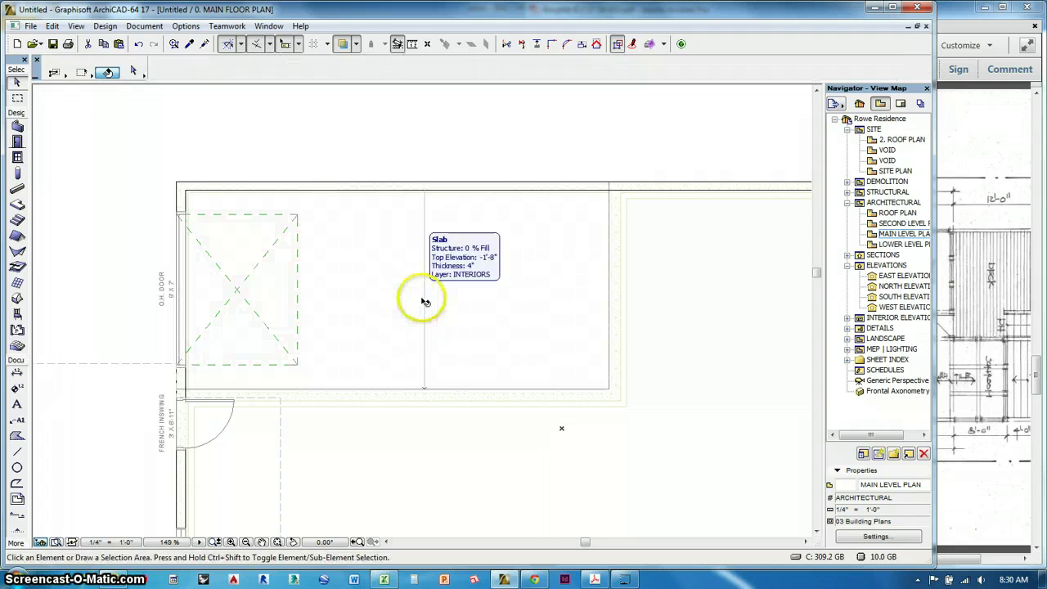
{"action": "key", "text": "Delete"}
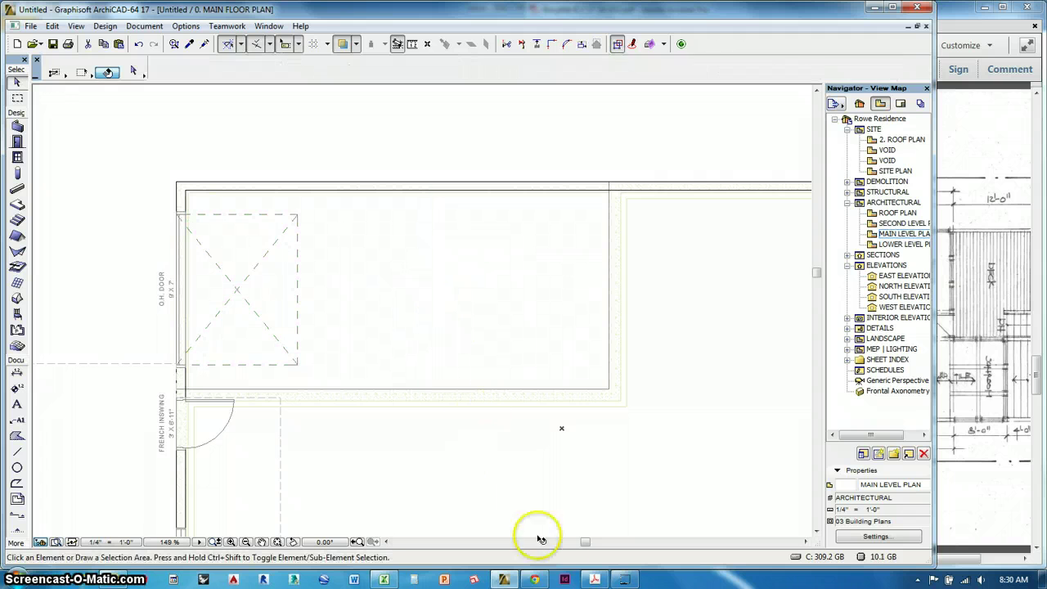
- Check the east elevation in the scanned plans PDF, and offset the porch roof's upper edge to align with the garage slab's lower edge
{"action": "left_click", "coordinate": [614, 578]}
{"action": "scroll", "coordinate": [745, 413], "scroll_direction": "down", "scroll_amount": 3}
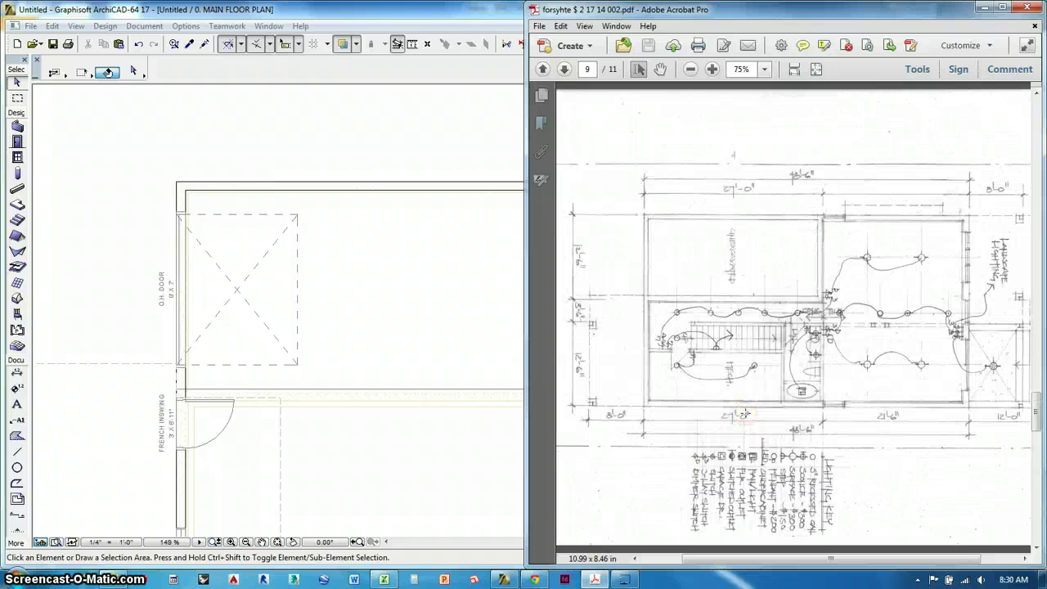
{"action": "scroll", "coordinate": [744, 413], "scroll_direction": "up", "scroll_amount": 3}
{"action": "scroll", "coordinate": [794, 319], "scroll_direction": "up", "scroll_amount": 5}
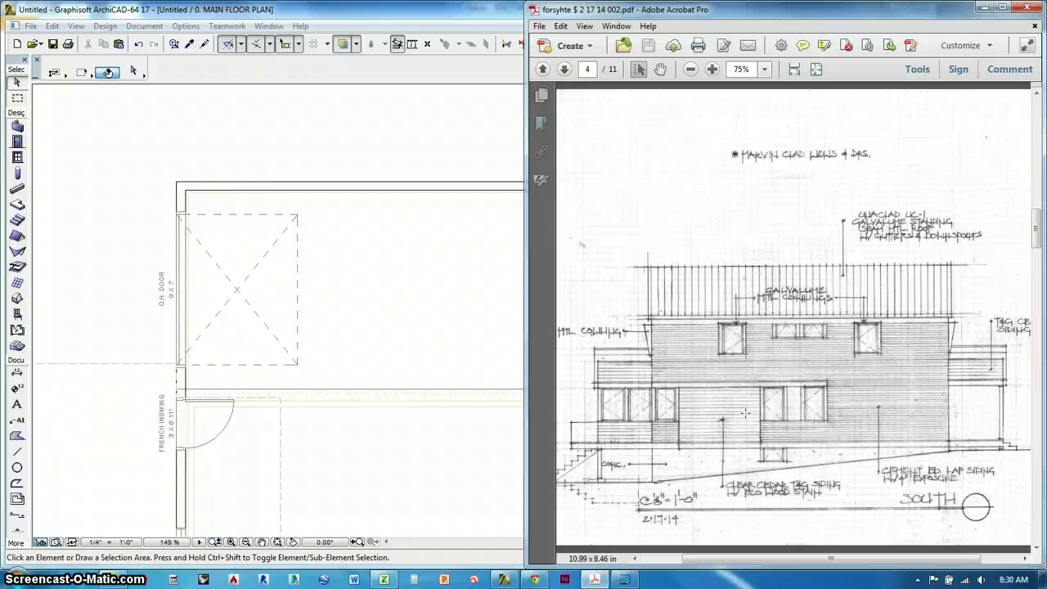
{"action": "scroll", "coordinate": [745, 414], "scroll_direction": "up", "scroll_amount": 2}
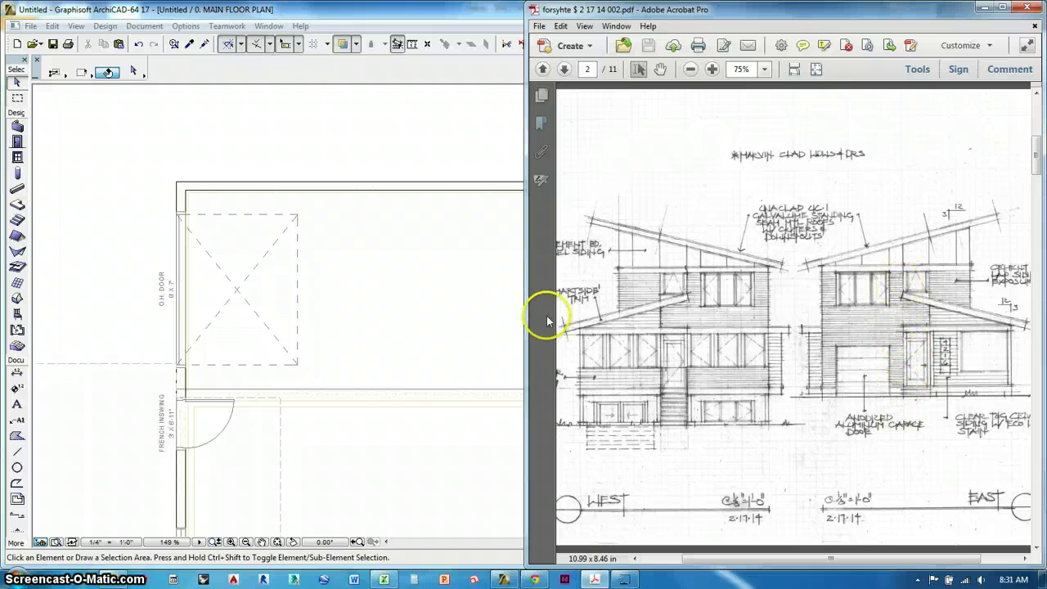
{"action": "left_click", "coordinate": [380, 377]}
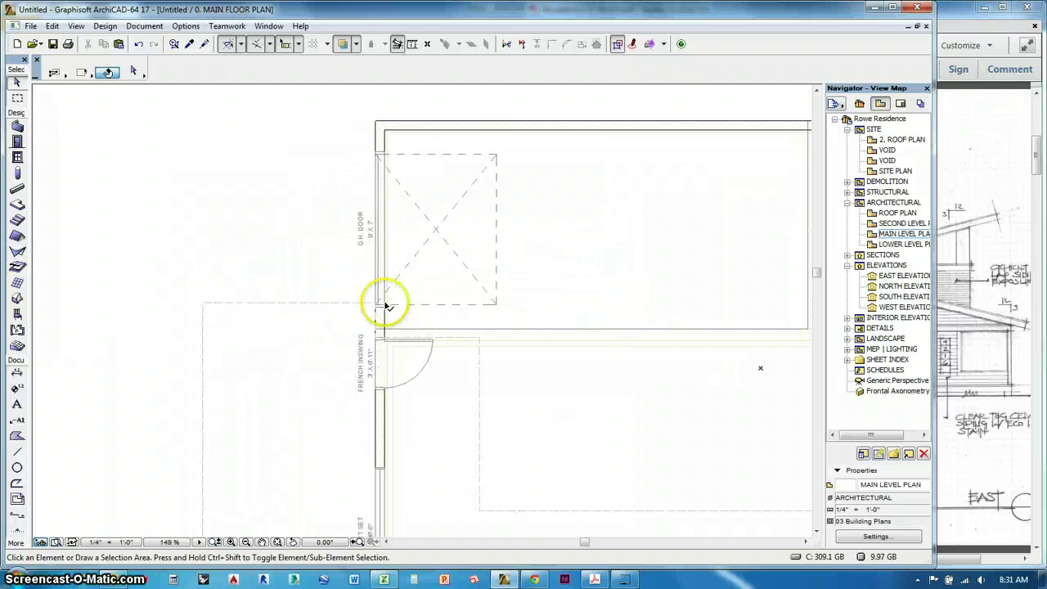
{"action": "left_click", "coordinate": [348, 303]}
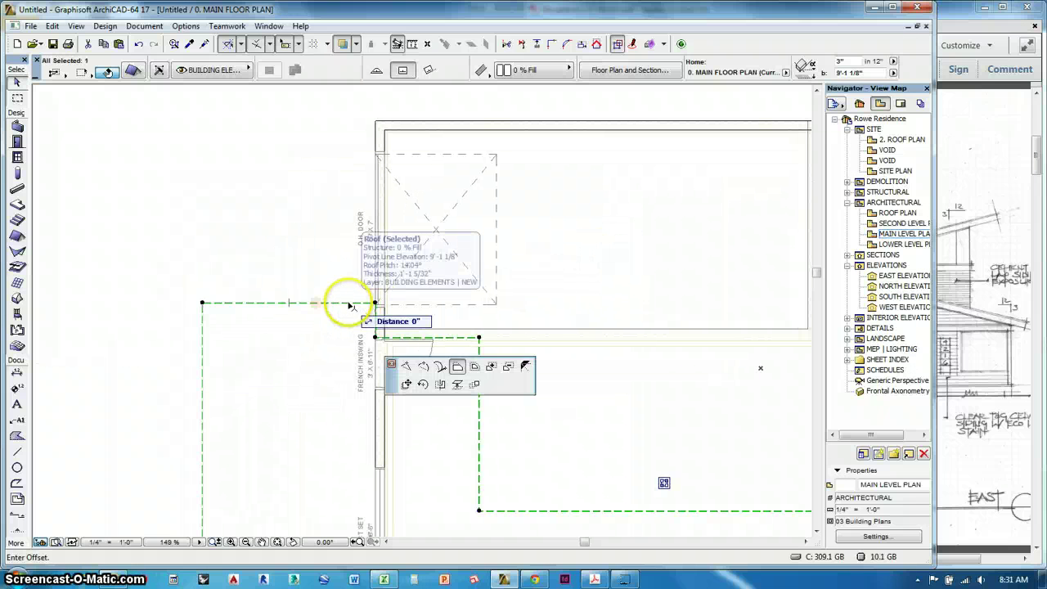
{"action": "left_click", "coordinate": [376, 333]}
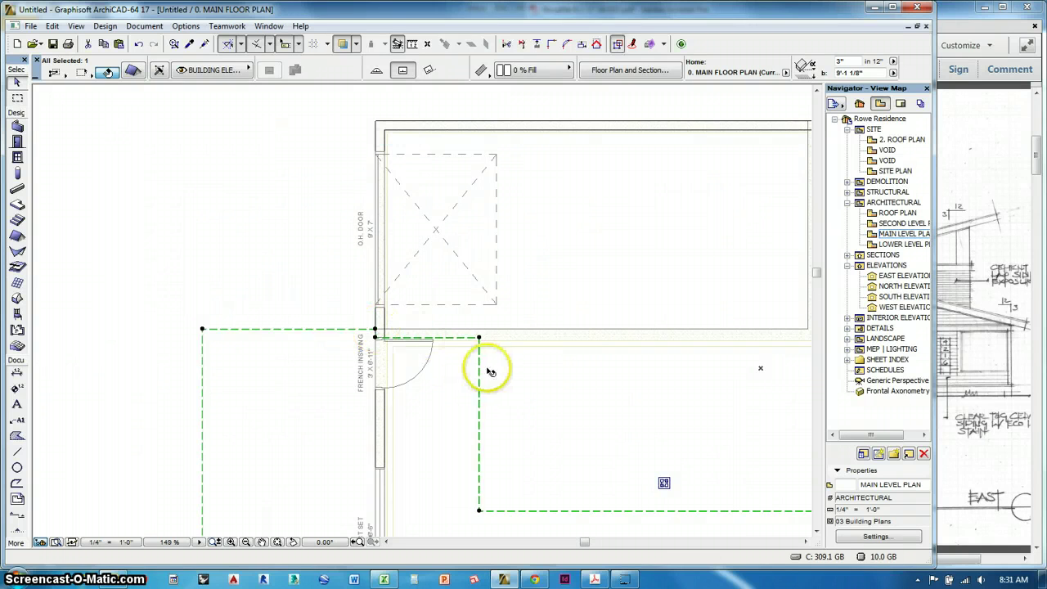
{"action": "scroll", "coordinate": [456, 293], "scroll_direction": "down", "scroll_amount": 1}
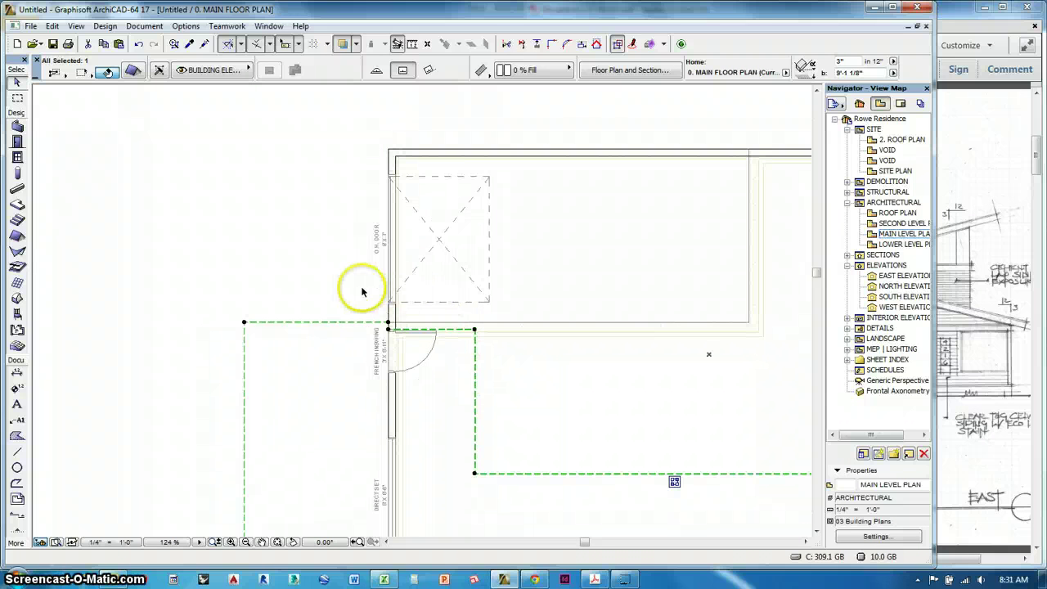
{"action": "scroll", "coordinate": [393, 335], "scroll_direction": "up", "scroll_amount": 5}
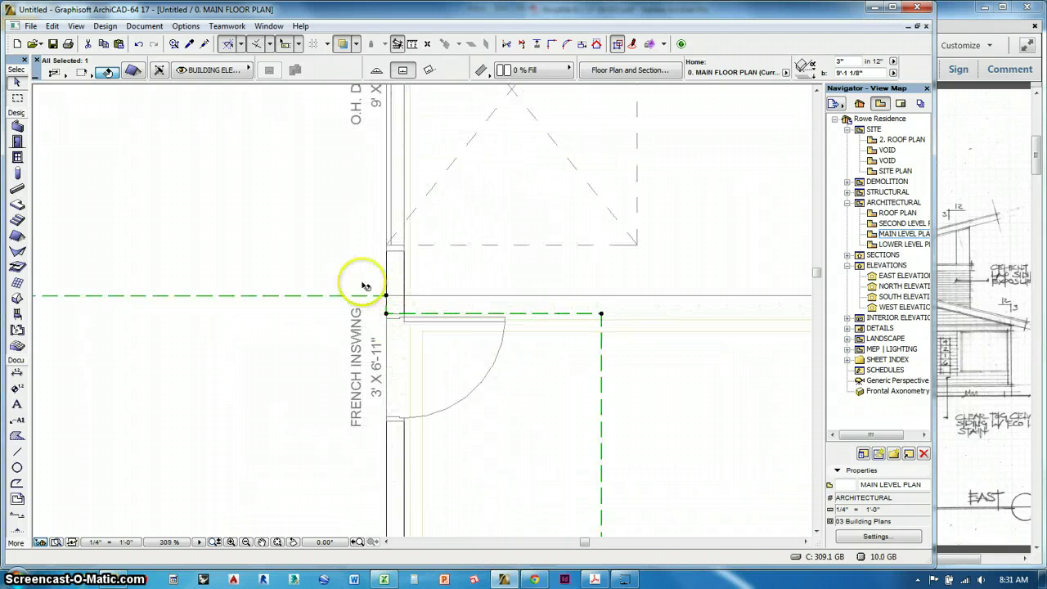
{"action": "scroll", "coordinate": [320, 297], "scroll_direction": "down", "scroll_amount": 5}
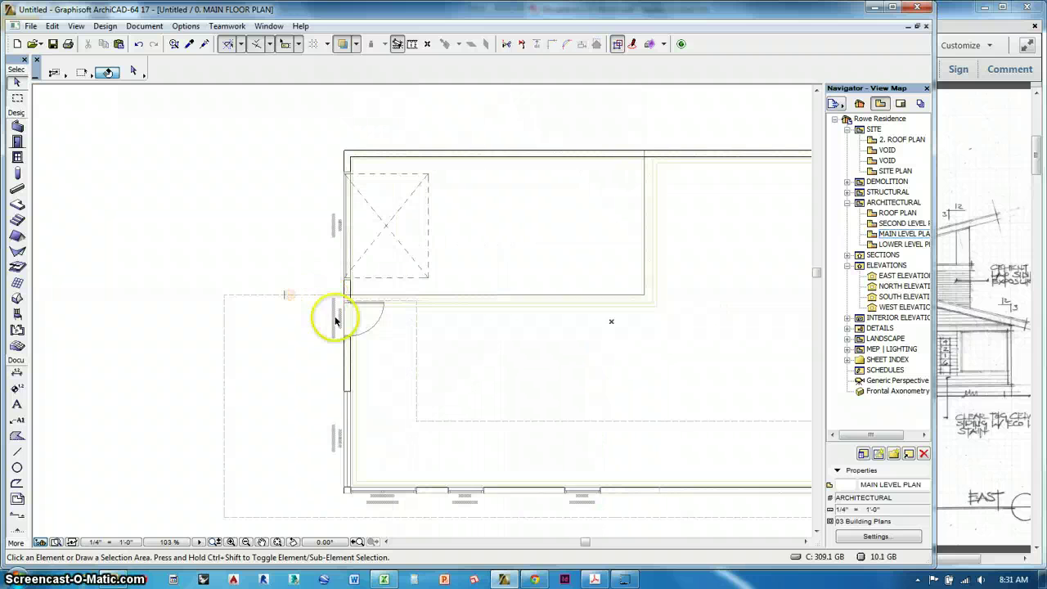
- Inspect the porch roof and French door wall in the 3D view, and return to the main floor plan
{"action": "key", "text": "F3"}
{"action": "scroll", "coordinate": [519, 364], "scroll_direction": "down", "scroll_amount": 5}
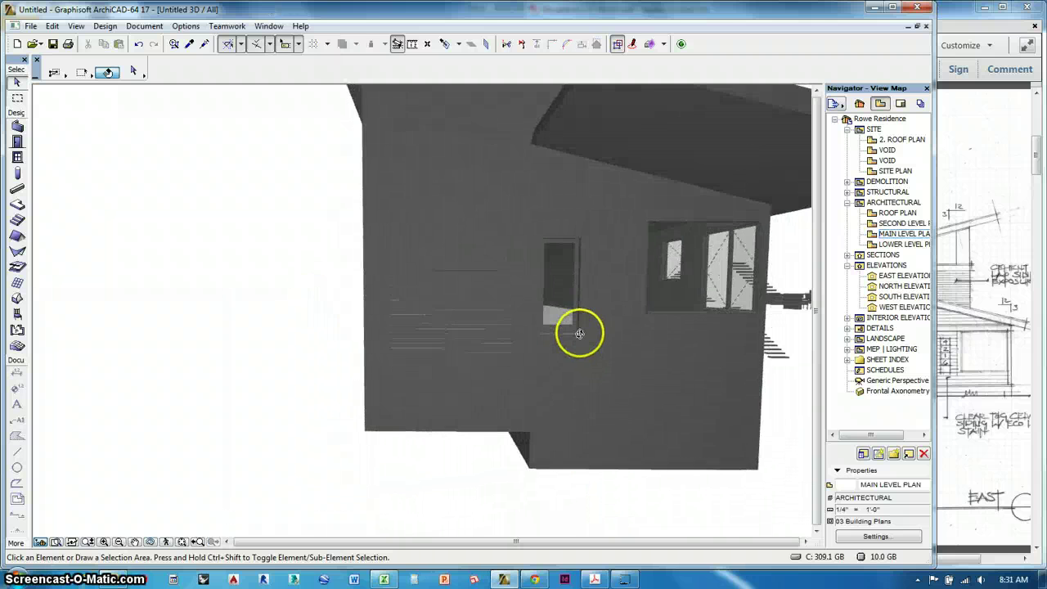
{"action": "middle_click_drag", "start_coordinate": [497, 353], "coordinate": [589, 344], "text": "shift"}
{"action": "middle_click_drag", "start_coordinate": [447, 306], "coordinate": [203, 368], "text": "shift"}
{"action": "middle_click_drag", "start_coordinate": [151, 343], "coordinate": [177, 339], "text": "shift"}
{"action": "key", "text": "F2"}
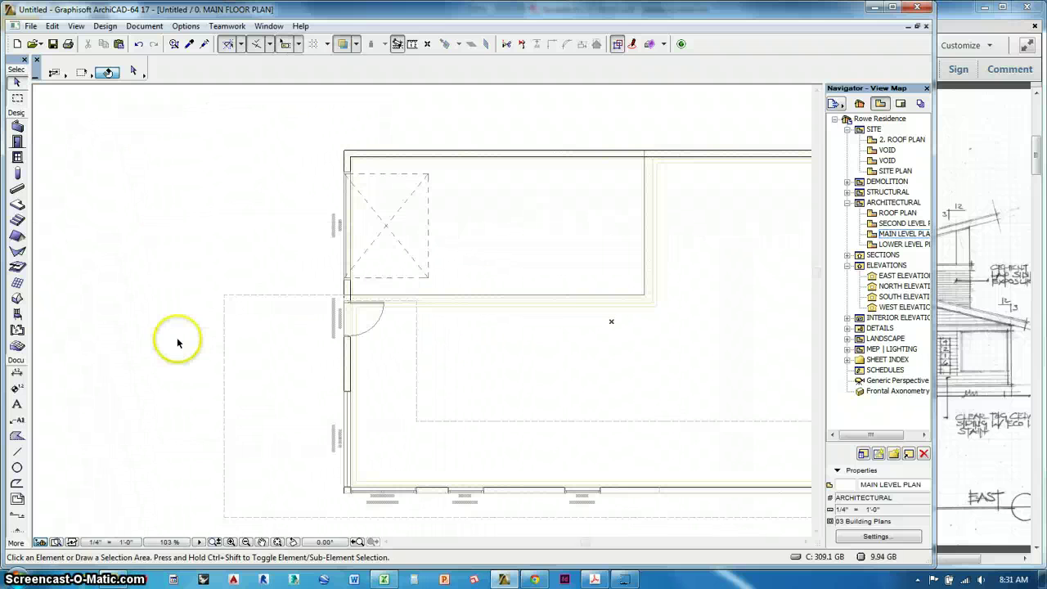
- Locate the sample stairs below the floor plan, and review the stair layouts on pages 6 to 8 of the scanned plans
{"action": "middle_click_drag", "start_coordinate": [565, 369], "coordinate": [473, 323]}
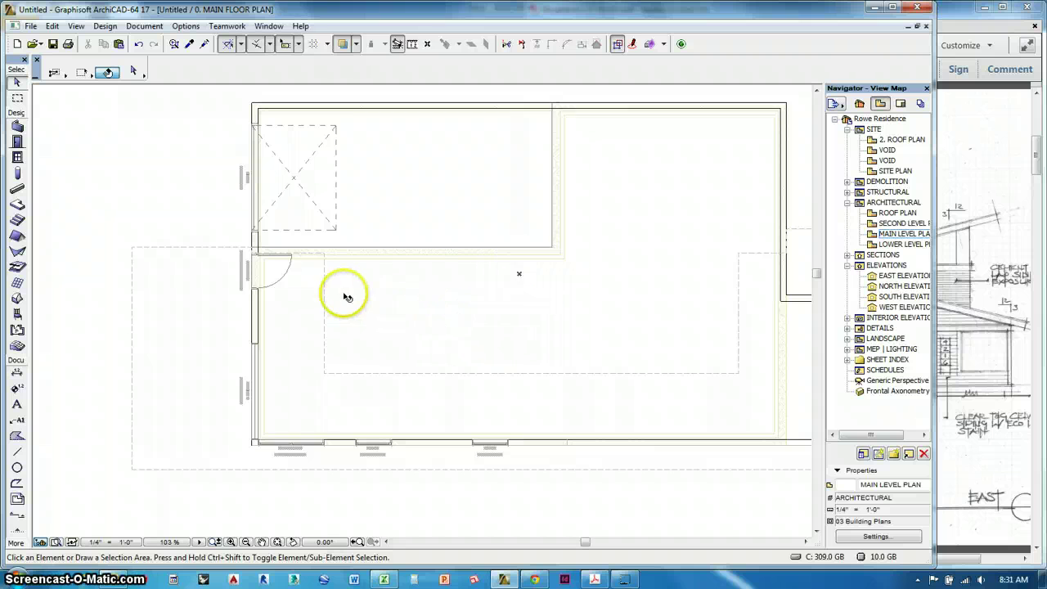
{"action": "scroll", "coordinate": [341, 282], "scroll_direction": "up", "scroll_amount": 2}
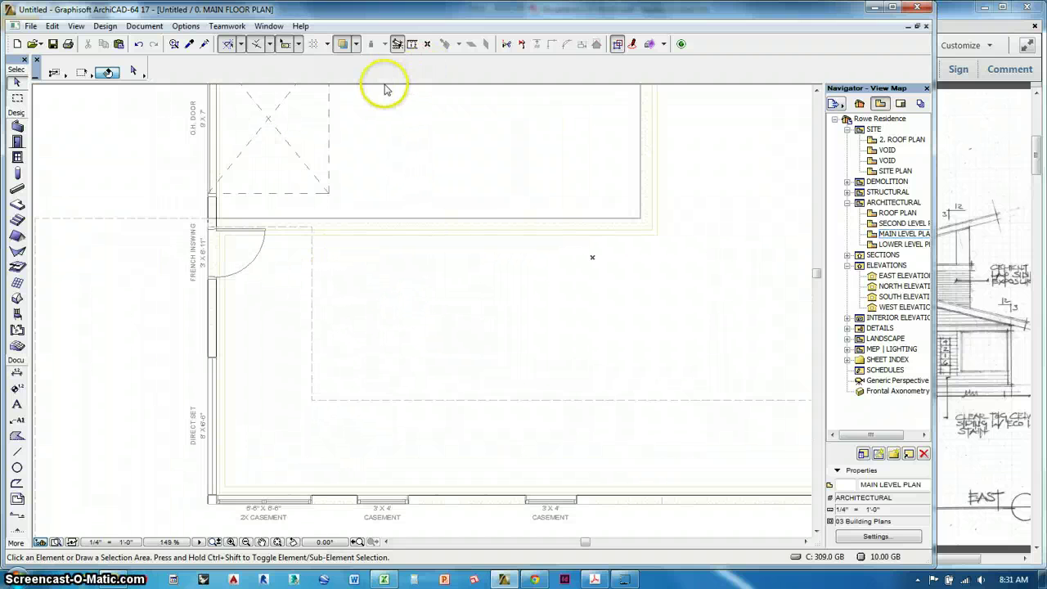
{"action": "scroll", "coordinate": [323, 233], "scroll_direction": "down", "scroll_amount": 4}
{"action": "scroll", "coordinate": [428, 303], "scroll_direction": "down", "scroll_amount": 2}
{"action": "middle_click_drag", "start_coordinate": [427, 304], "coordinate": [437, 222]}
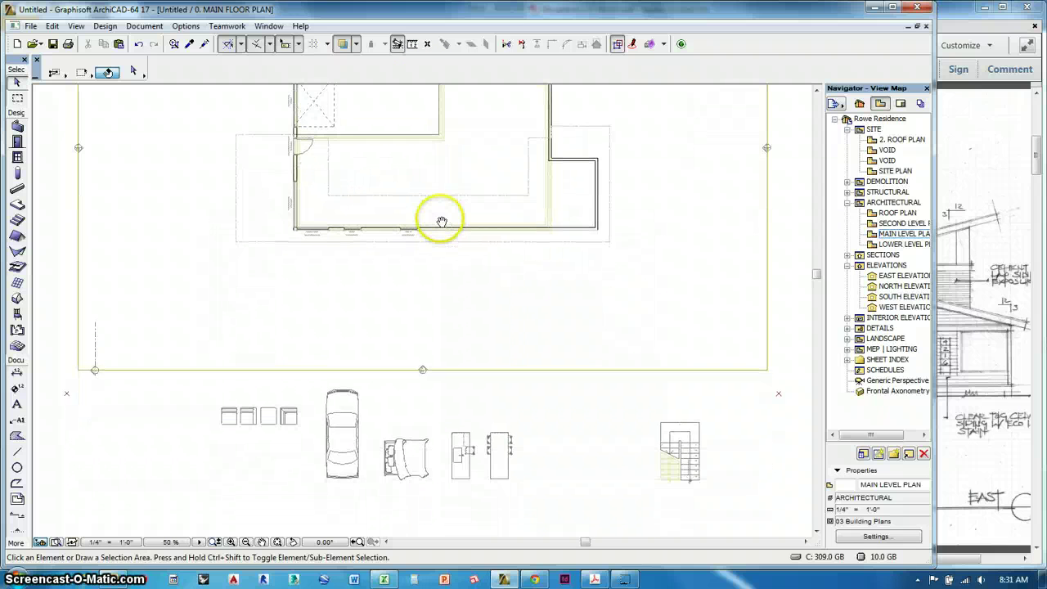
{"action": "middle_click_drag", "start_coordinate": [543, 344], "coordinate": [538, 381]}
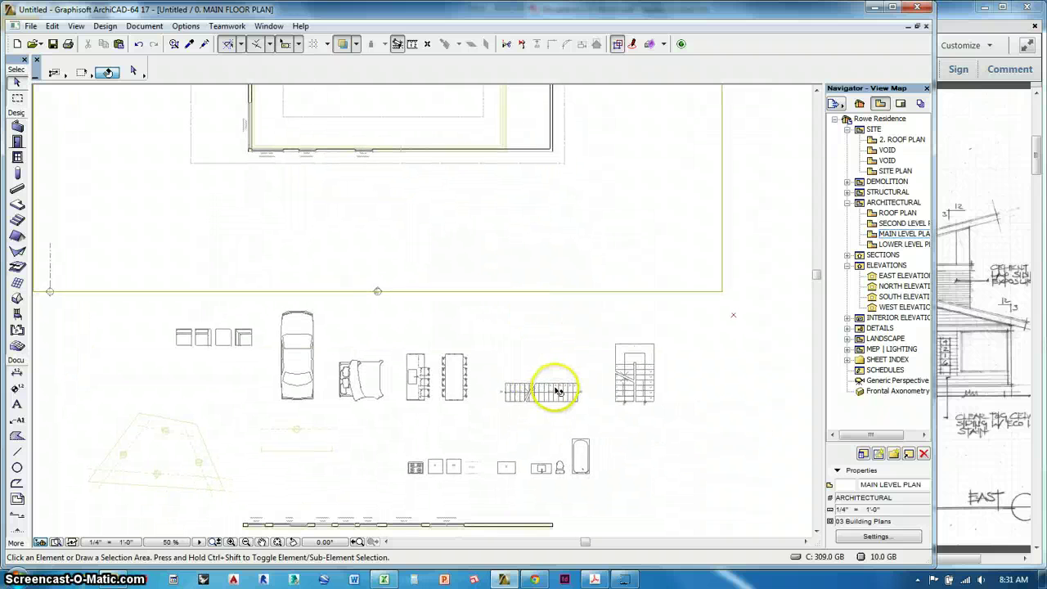
{"action": "scroll", "coordinate": [551, 385], "scroll_direction": "up", "scroll_amount": 4}
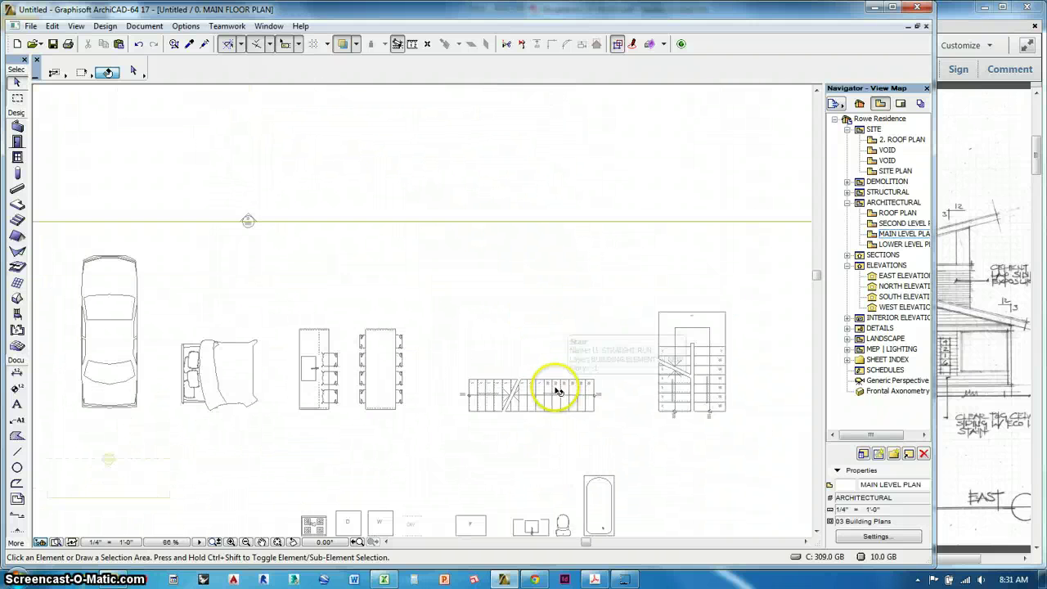
{"action": "left_click", "coordinate": [595, 579]}
{"action": "scroll", "coordinate": [733, 397], "scroll_direction": "up", "scroll_amount": 3}
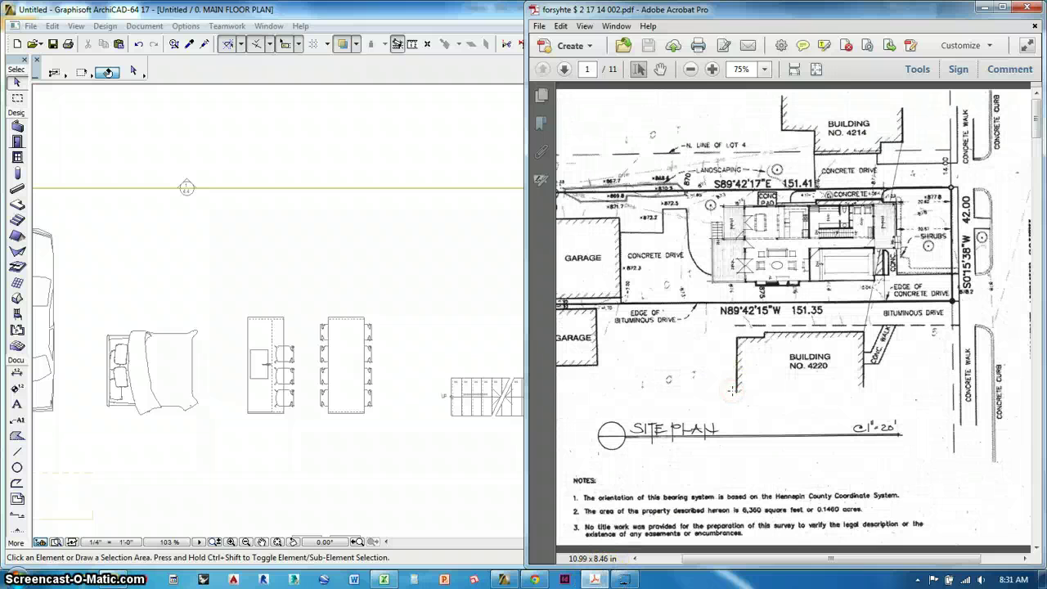
{"action": "scroll", "coordinate": [742, 360], "scroll_direction": "down", "scroll_amount": 6}
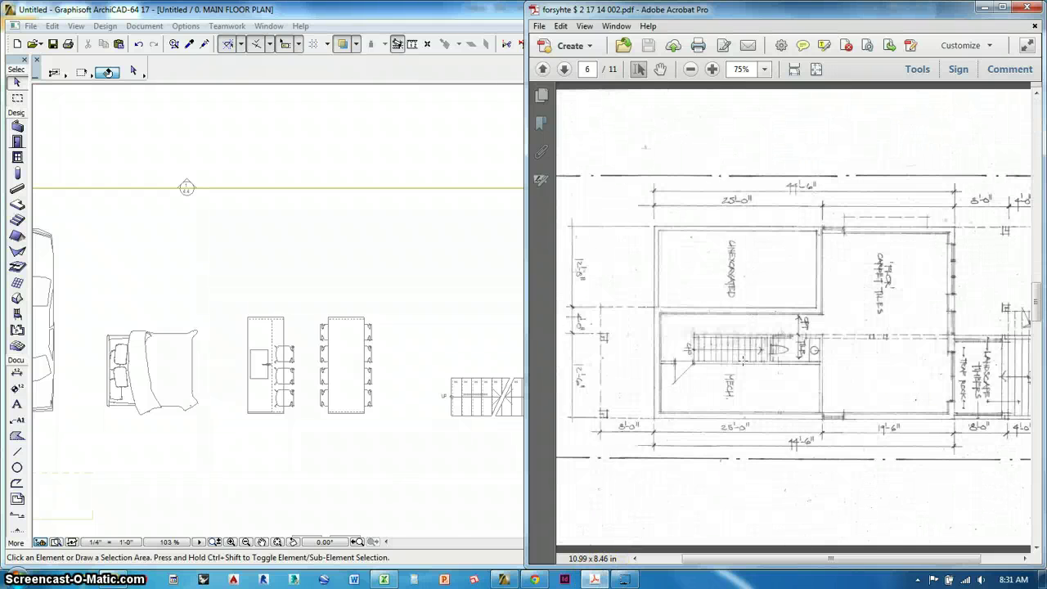
{"action": "left_click", "coordinate": [710, 350]}
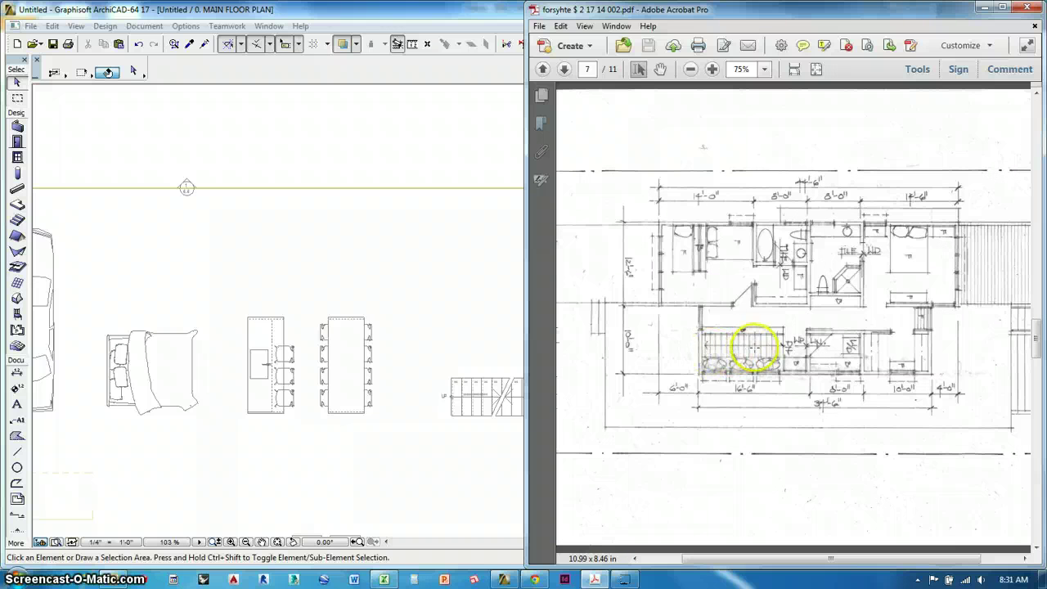
{"action": "scroll", "coordinate": [695, 359], "scroll_direction": "down", "scroll_amount": 2}
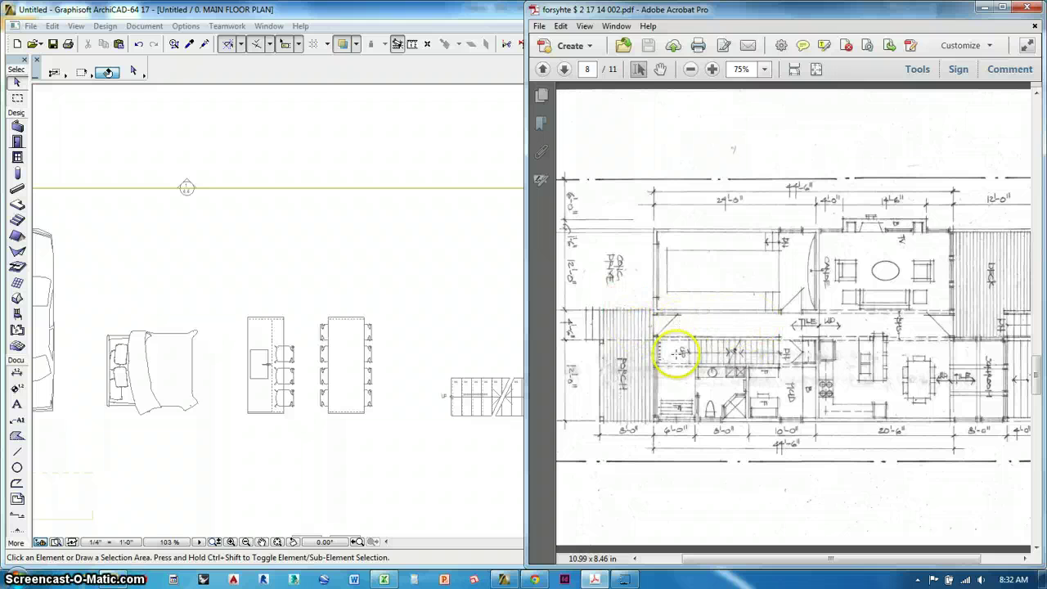
- Select both overlapping sample straight-run stairs in the plan file and move them together into the main floor, below the garage
{"action": "left_click", "coordinate": [319, 410]}
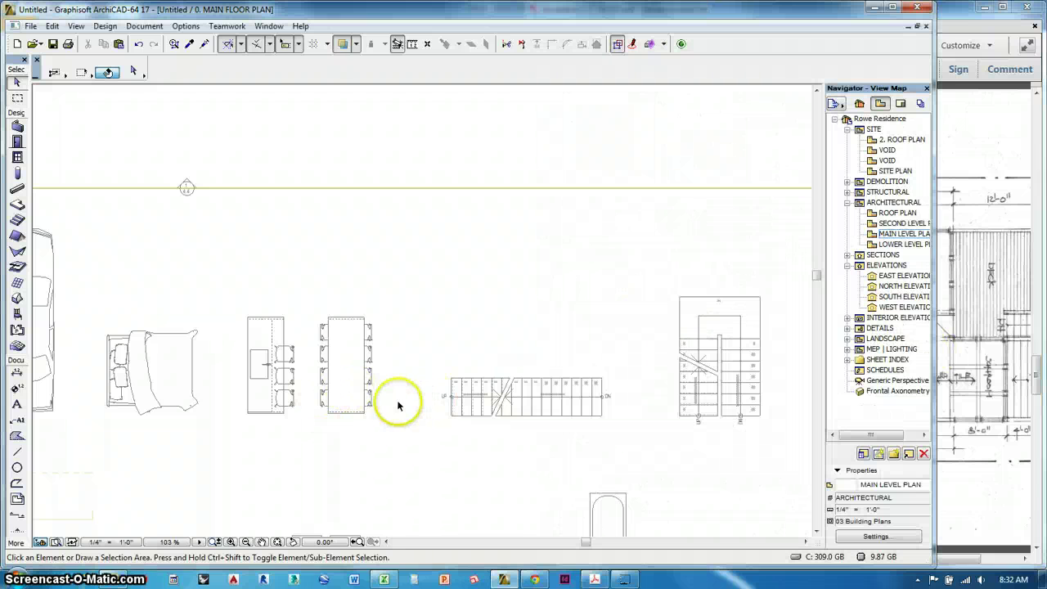
{"action": "scroll", "coordinate": [495, 403], "scroll_direction": "up", "scroll_amount": 4}
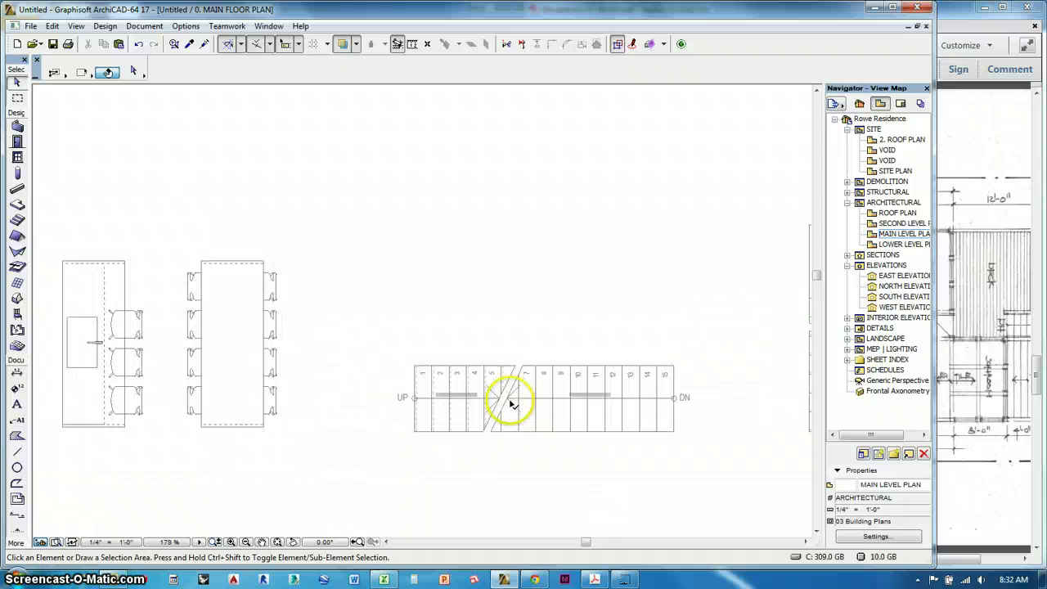
{"action": "left_click", "coordinate": [611, 463]}
{"action": "left_click", "coordinate": [506, 469]}
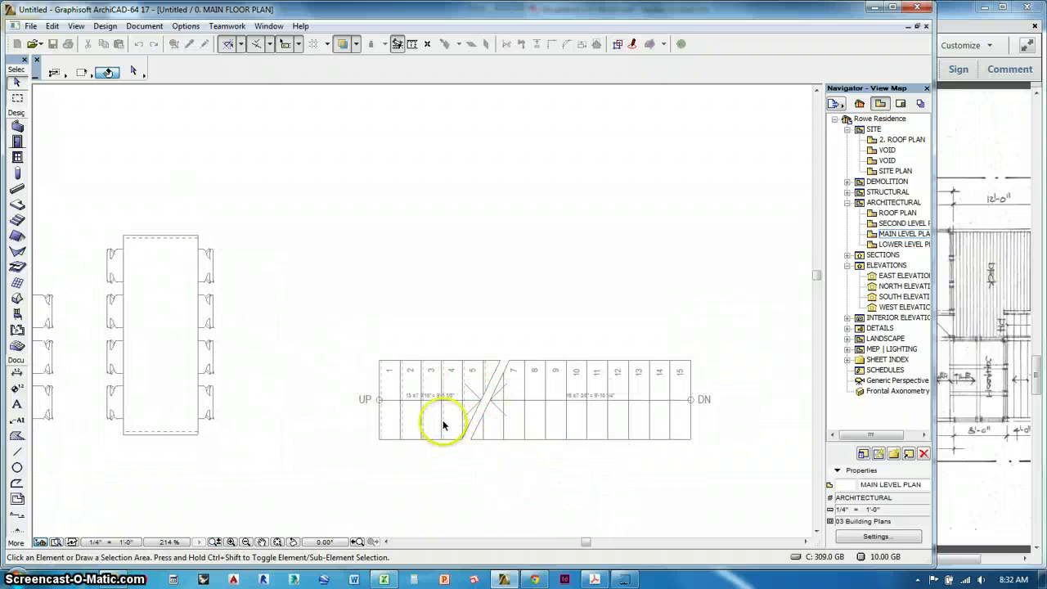
{"action": "scroll", "coordinate": [442, 421], "scroll_direction": "up", "scroll_amount": 2}
{"action": "scroll", "coordinate": [442, 421], "scroll_direction": "down", "scroll_amount": 2}
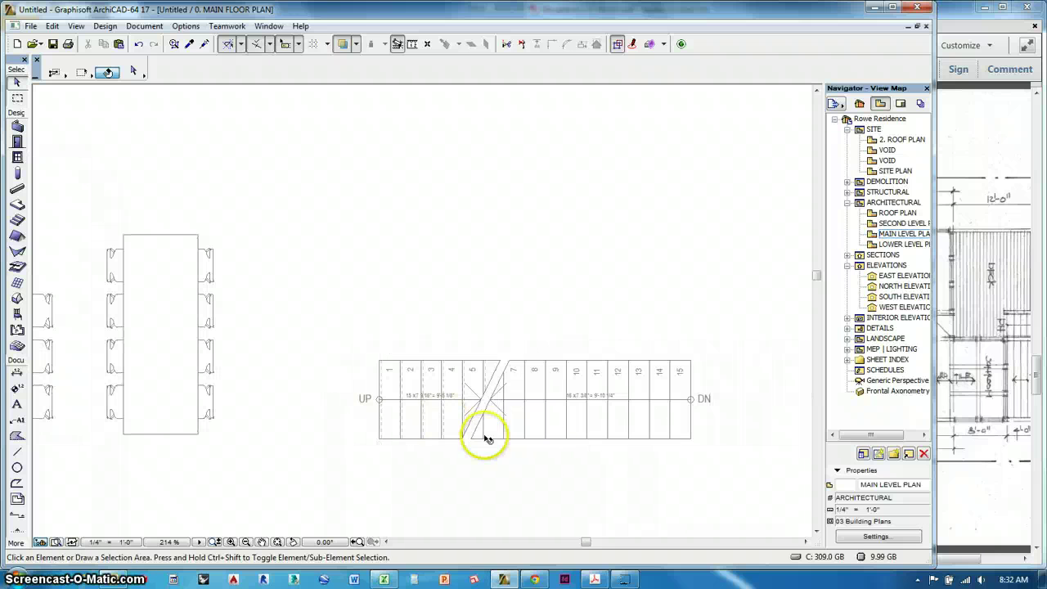
{"action": "left_click", "coordinate": [619, 452]}
{"action": "left_click", "coordinate": [440, 347]}
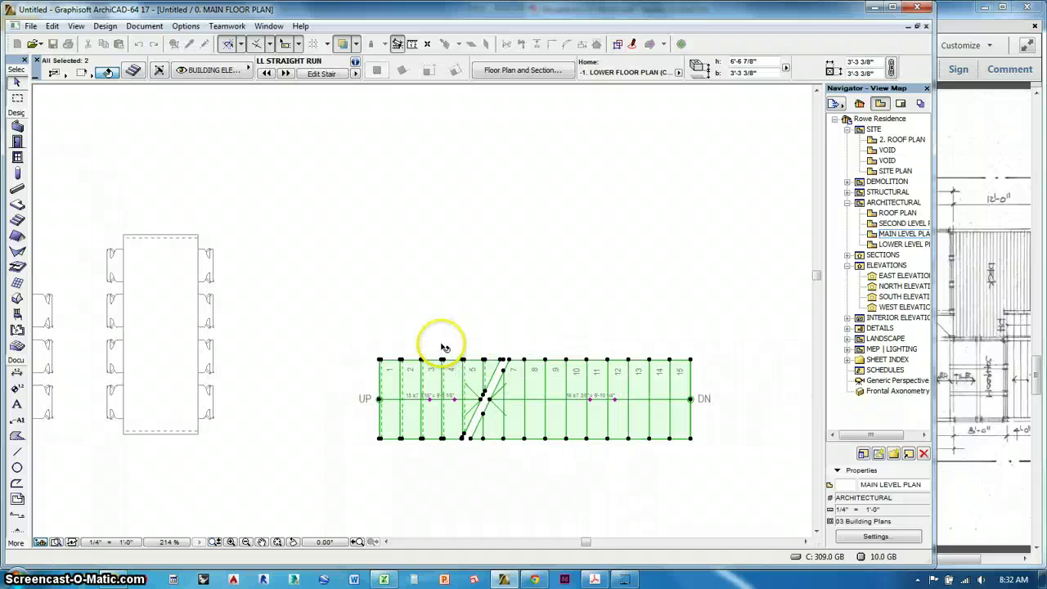
{"action": "scroll", "coordinate": [479, 444], "scroll_direction": "down", "scroll_amount": 4}
{"action": "scroll", "coordinate": [519, 481], "scroll_direction": "down", "scroll_amount": 2}
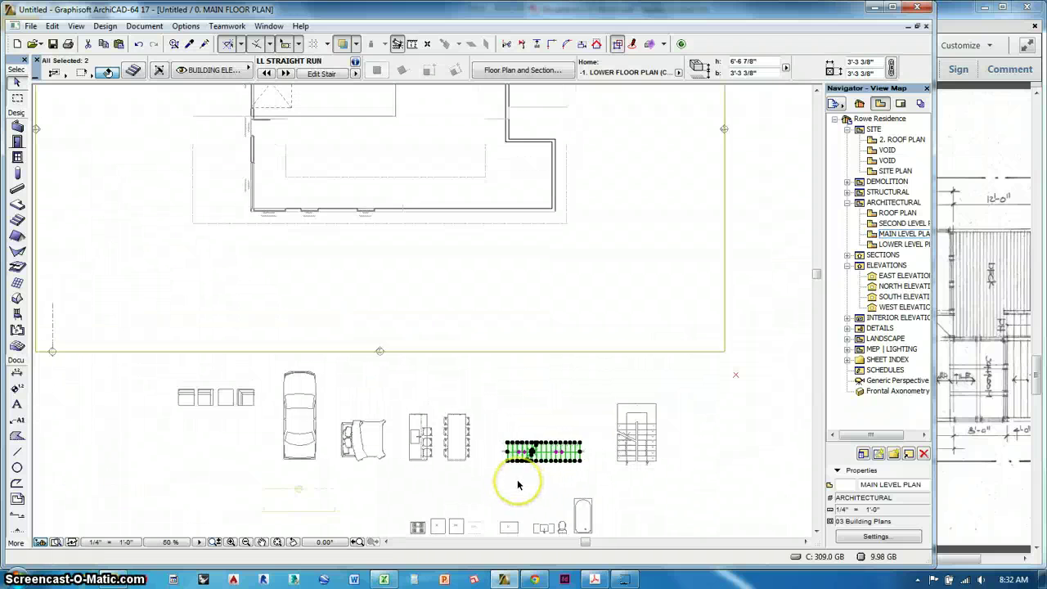
{"action": "key", "text": "ctrl+d"}
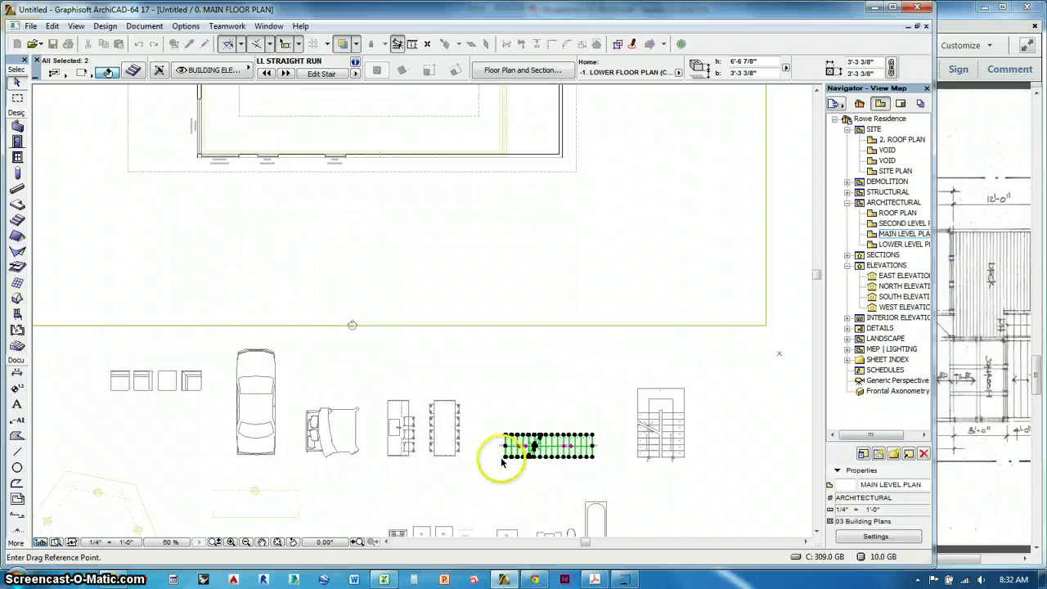
{"action": "left_click", "coordinate": [505, 457]}
{"action": "scroll", "coordinate": [522, 501], "scroll_direction": "down", "scroll_amount": 2}
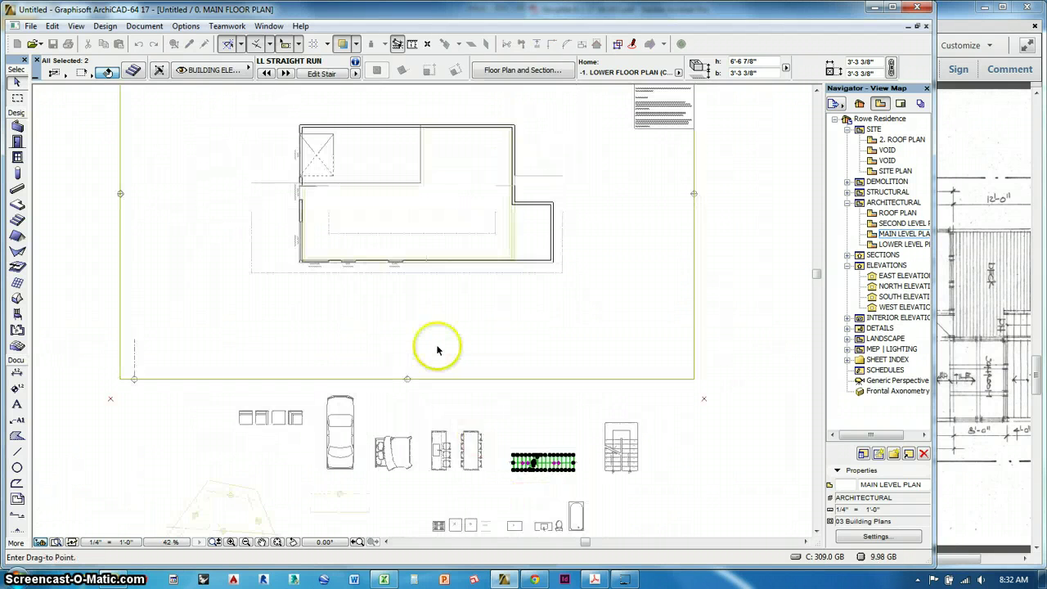
{"action": "middle_click_drag", "start_coordinate": [430, 337], "coordinate": [499, 487]}
{"action": "scroll", "coordinate": [407, 387], "scroll_direction": "up", "scroll_amount": 1}
{"action": "scroll", "coordinate": [407, 387], "scroll_direction": "up", "scroll_amount": 4}
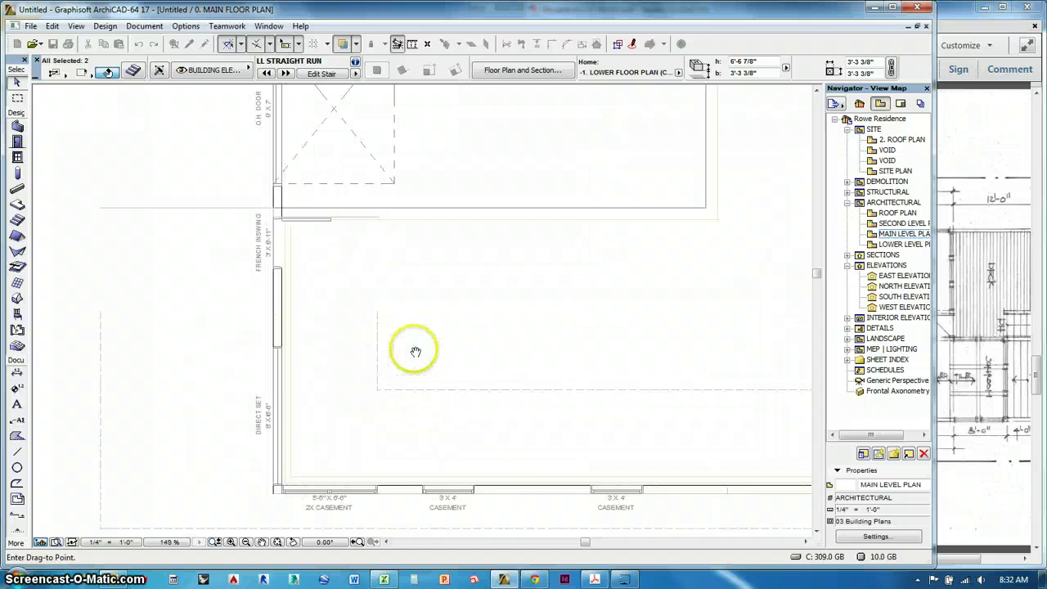
{"action": "left_click", "coordinate": [454, 325]}
- Align the stair pair's upper corner with the exterior wall's inner face below the French door, and shift it down to clear the door
{"action": "scroll", "coordinate": [455, 325], "scroll_direction": "up", "scroll_amount": 1}
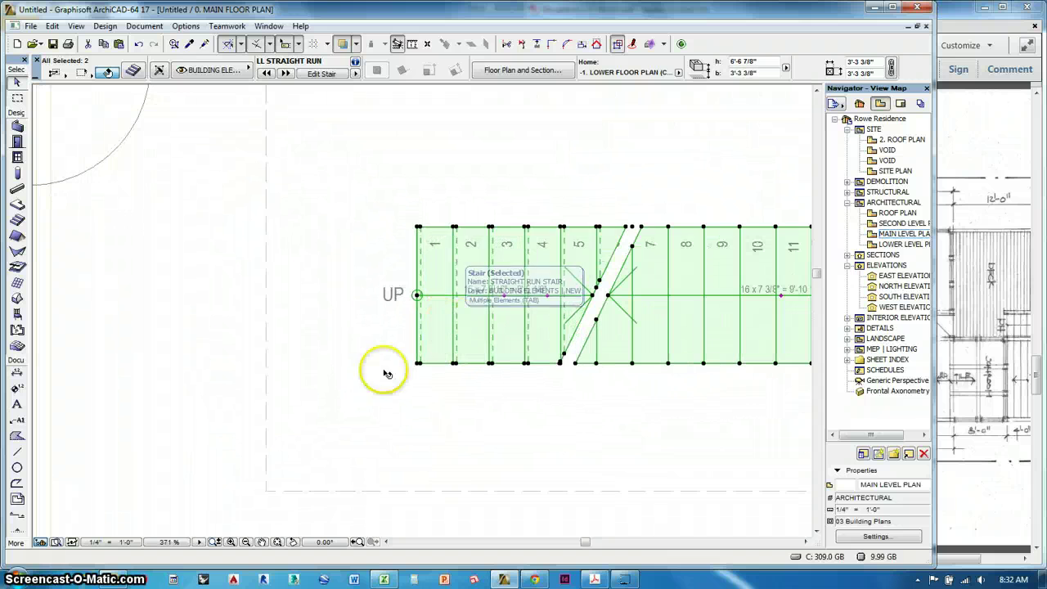
{"action": "scroll", "coordinate": [484, 418], "scroll_direction": "down", "scroll_amount": 2}
{"action": "middle_click_drag", "start_coordinate": [483, 422], "coordinate": [440, 393]}
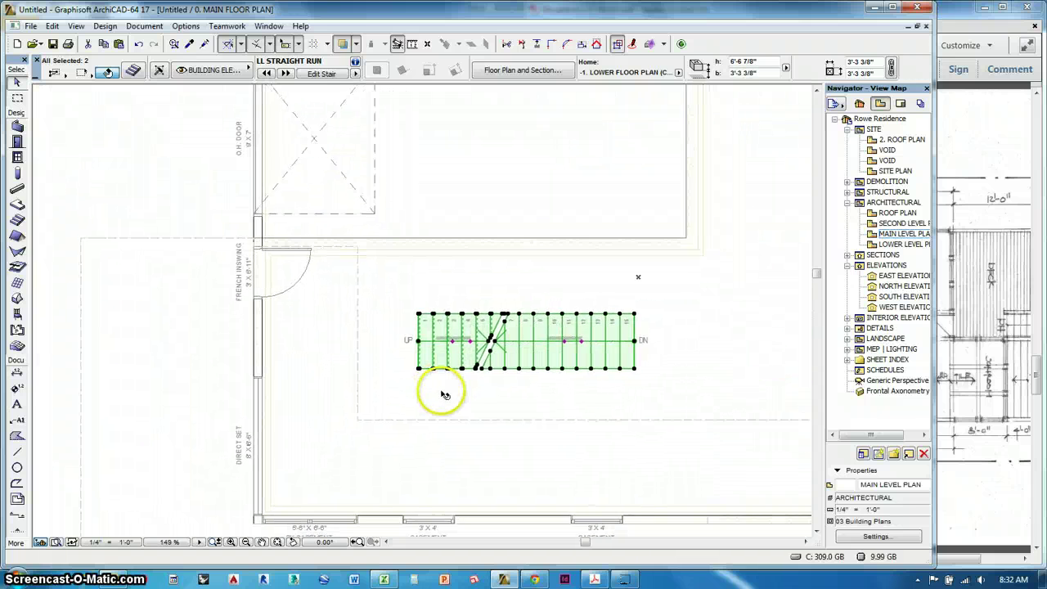
{"action": "left_click", "coordinate": [417, 328]}
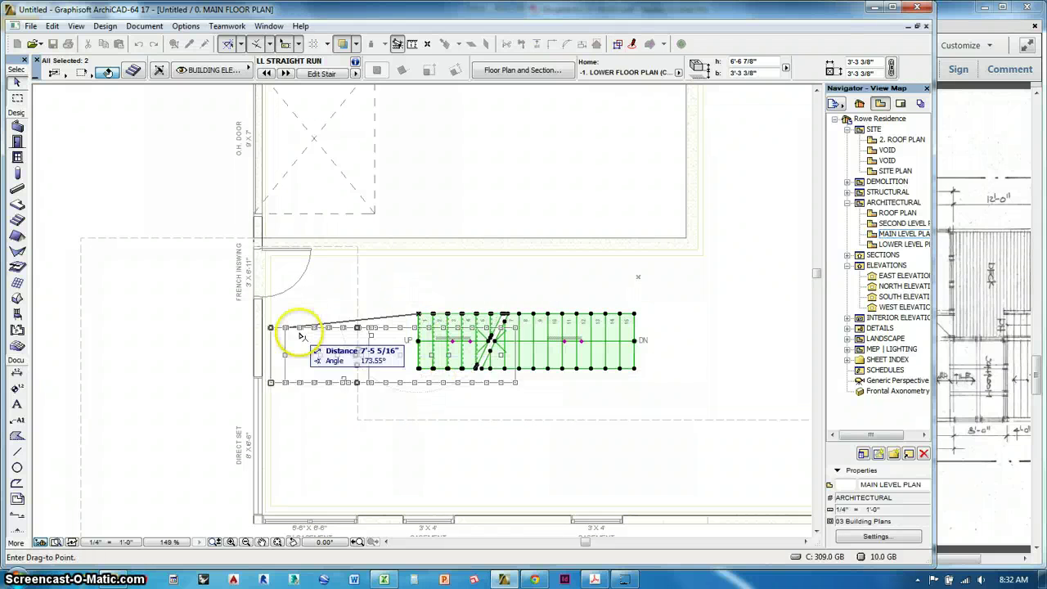
{"action": "left_click", "coordinate": [264, 302]}
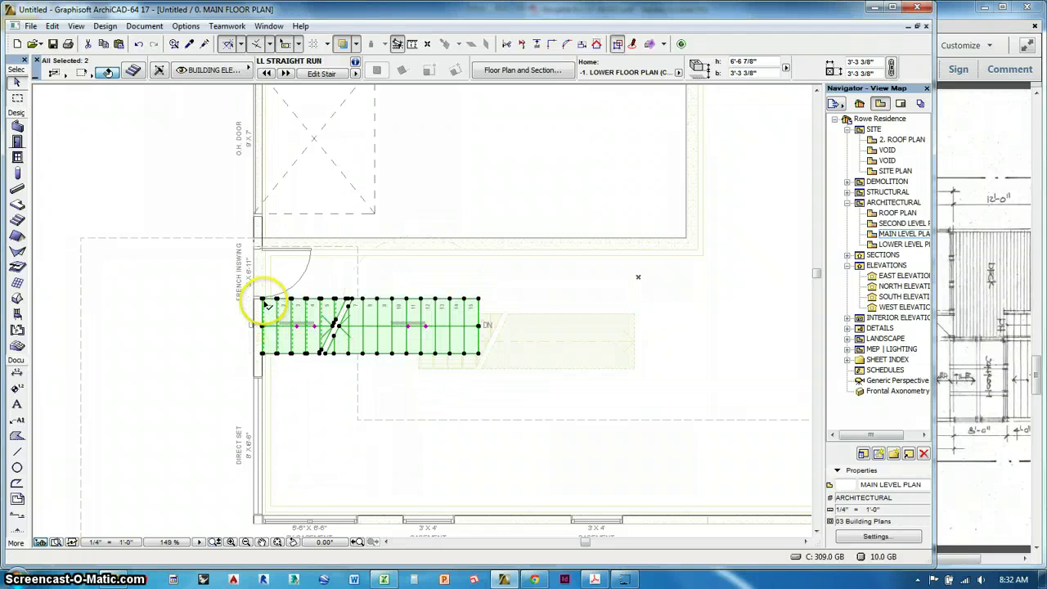
{"action": "left_click", "coordinate": [263, 301]}
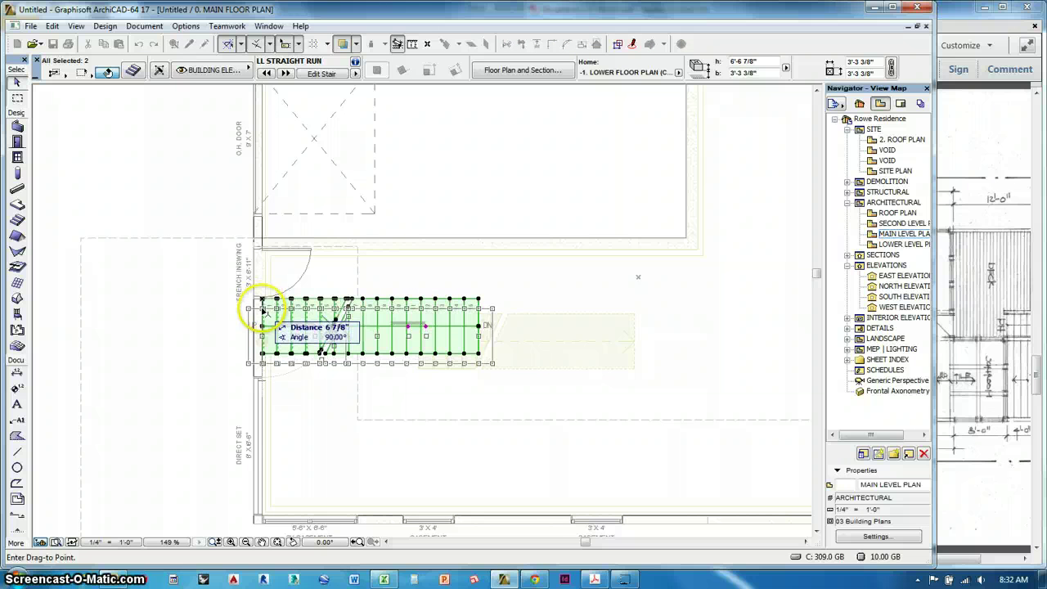
{"action": "left_click", "coordinate": [262, 312]}
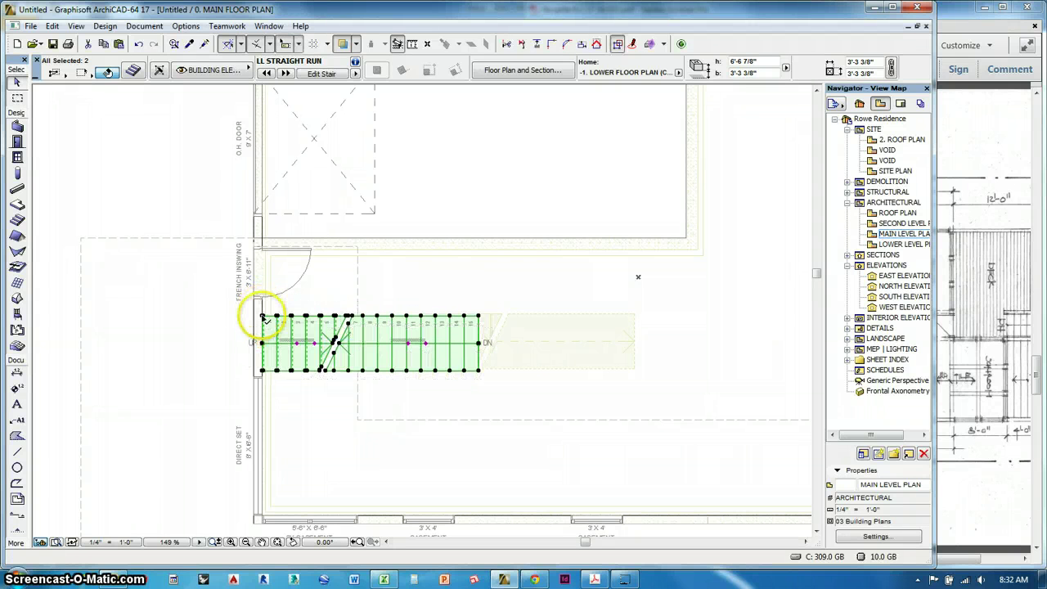
- Move the stair pair 5' horizontally away from the exterior wall, into the house, and clear the selection
{"action": "left_click", "coordinate": [264, 316]}
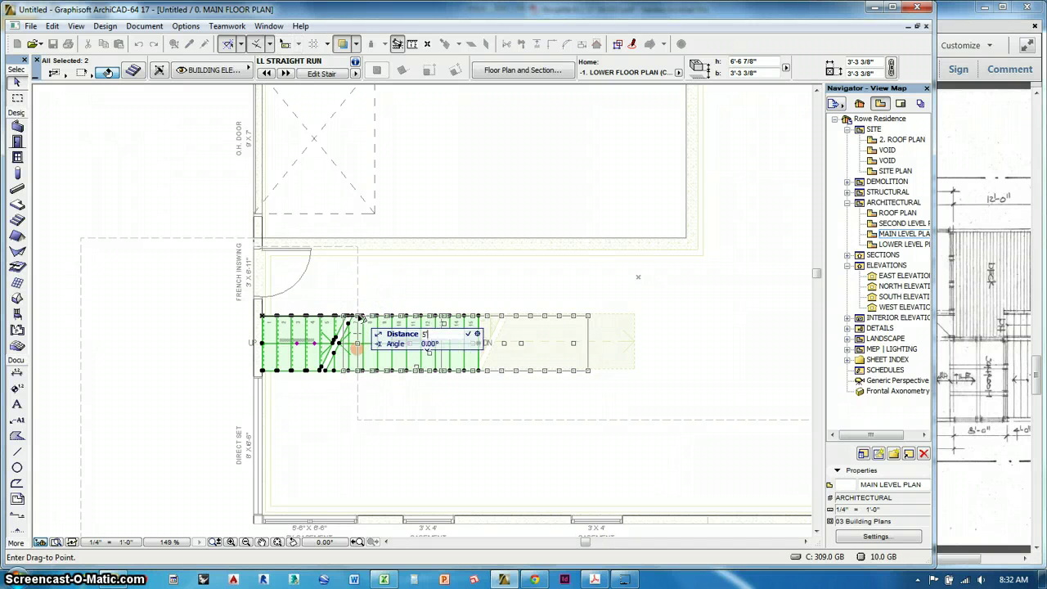
{"action": "left_click", "coordinate": [350, 317]}
{"action": "left_click", "coordinate": [617, 389]}
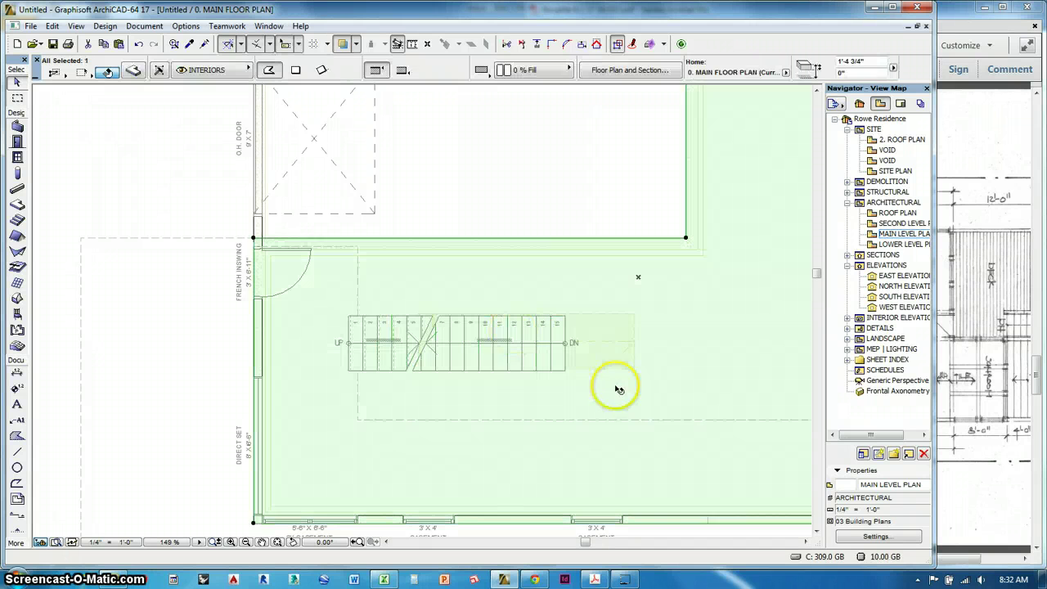
{"action": "left_click", "coordinate": [219, 397]}
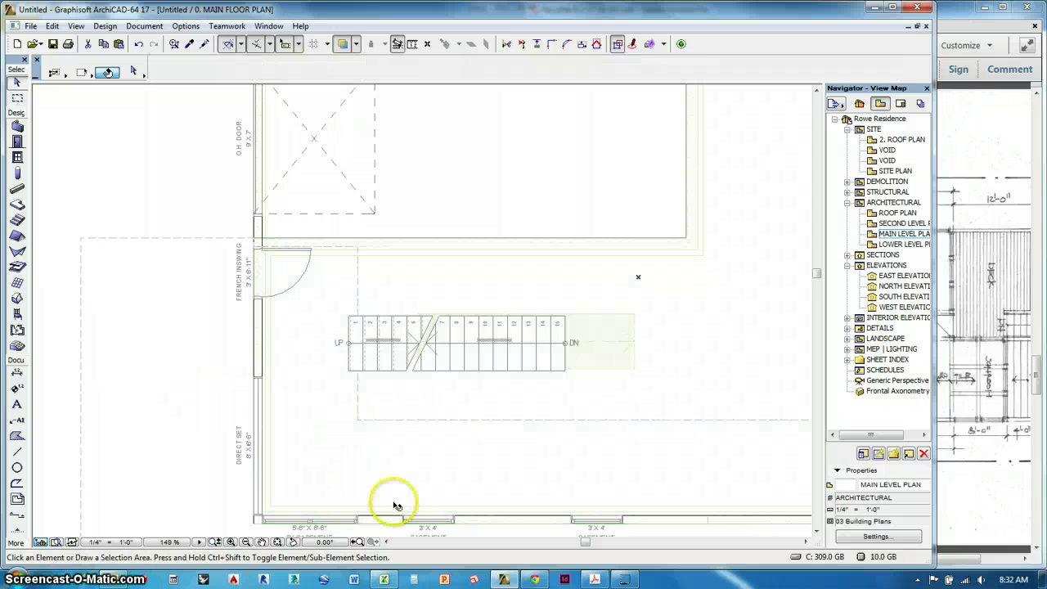
- Check the stair layout on the scanned plan and draw a vertical line from the garage's lower edge to the stairs' upper edge
{"action": "left_click", "coordinate": [595, 579]}
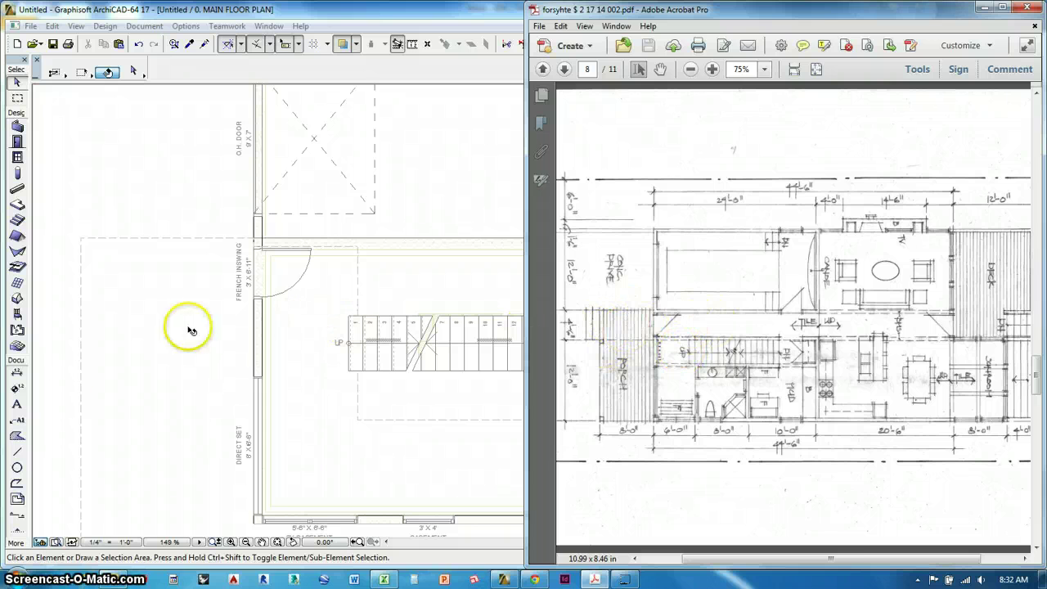
{"action": "left_click", "coordinate": [220, 386]}
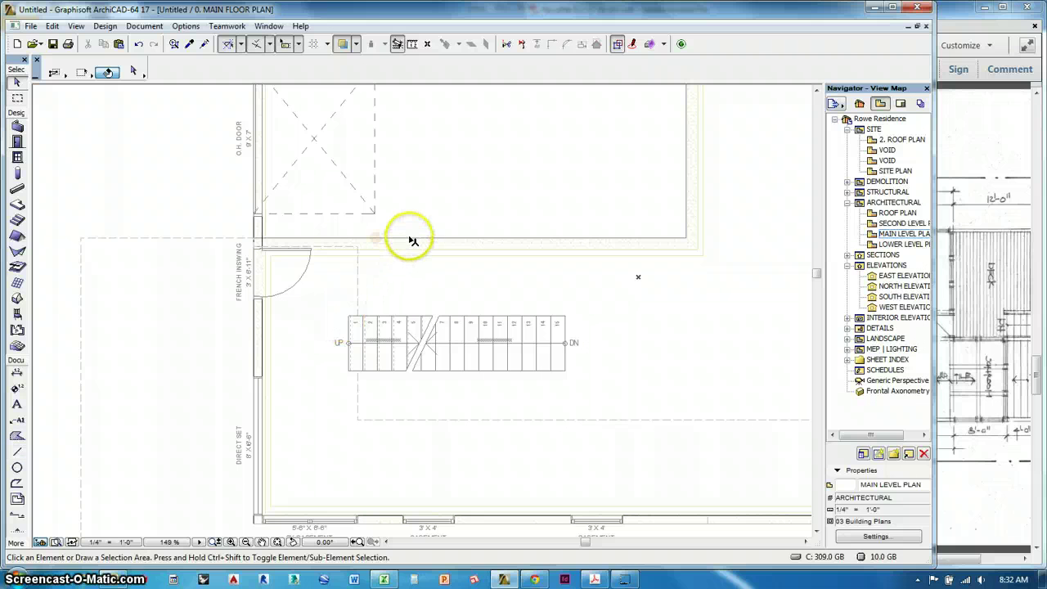
{"action": "left_click", "coordinate": [26, 450]}
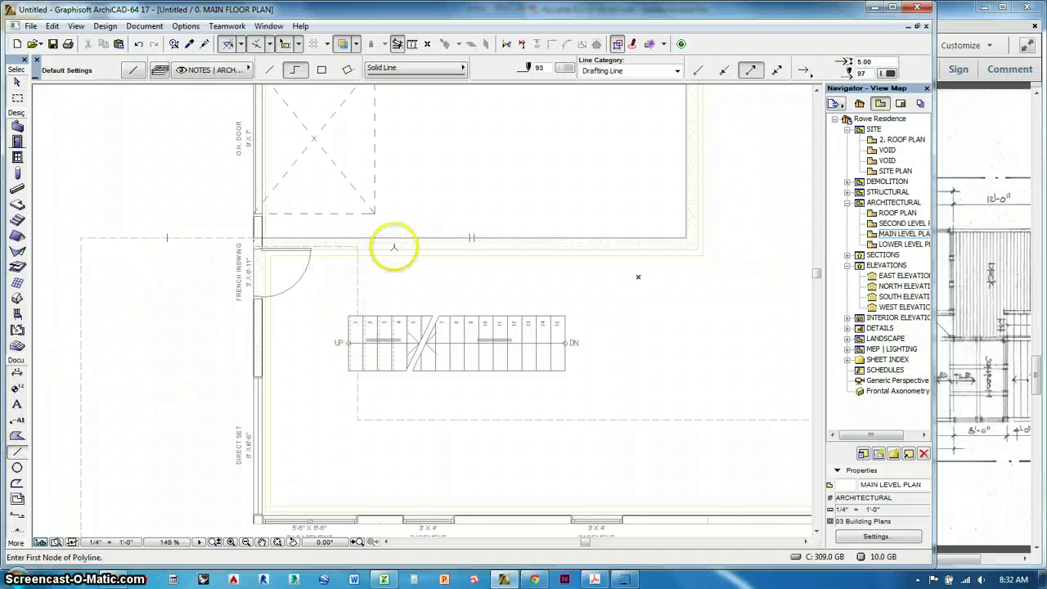
{"action": "left_click", "coordinate": [403, 239]}
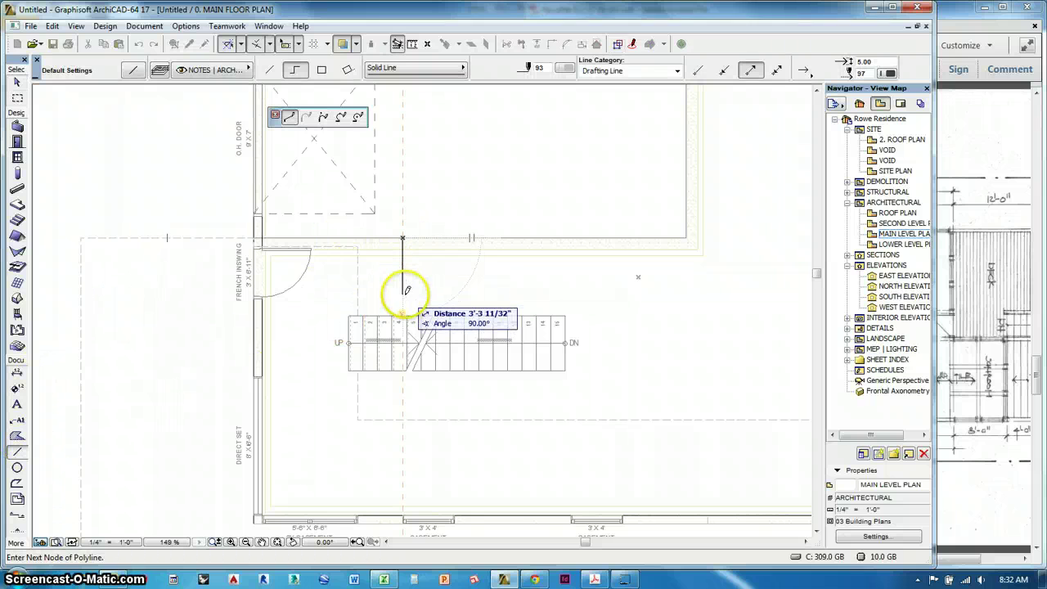
{"action": "double_click", "coordinate": [402, 314]}
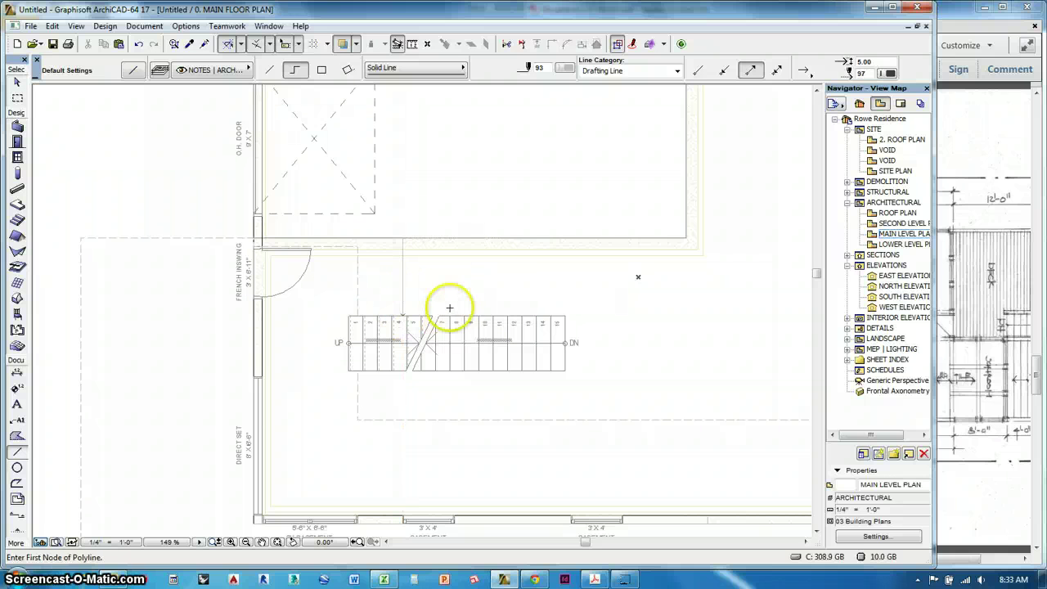
{"action": "scroll", "coordinate": [397, 335], "scroll_direction": "up", "scroll_amount": 5}
{"action": "scroll", "coordinate": [388, 304], "scroll_direction": "down", "scroll_amount": 5}
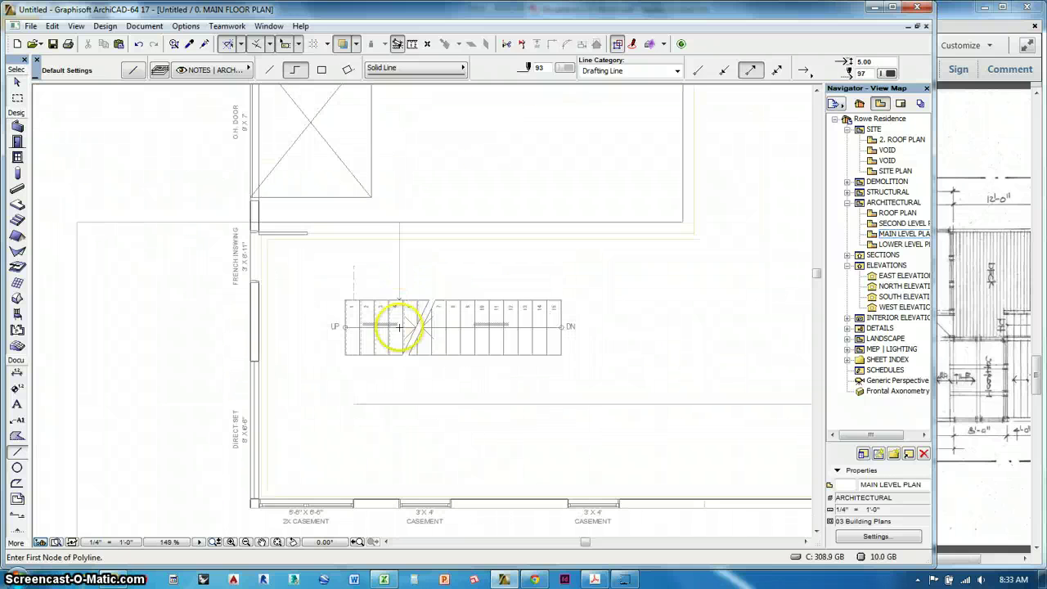
- Compare the stair layouts on pages 7 and 8 of the scanned plans, examining the page 8 stairs up close
{"action": "left_click", "coordinate": [595, 579]}
{"action": "scroll", "coordinate": [676, 397], "scroll_direction": "up", "scroll_amount": 2}
{"action": "scroll", "coordinate": [682, 377], "scroll_direction": "down", "scroll_amount": 1}
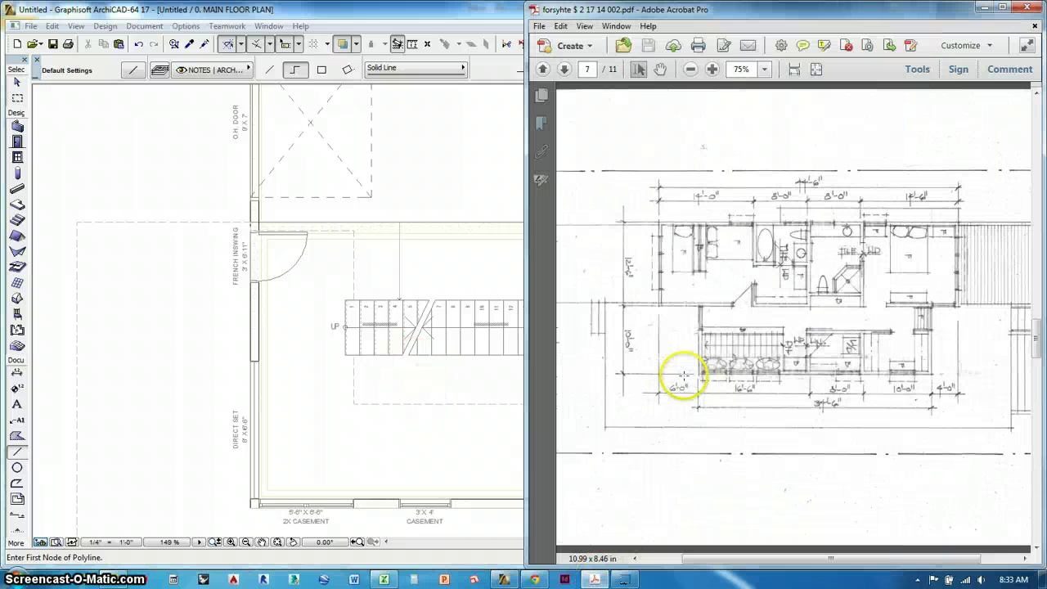
{"action": "scroll", "coordinate": [687, 374], "scroll_direction": "down", "scroll_amount": 1}
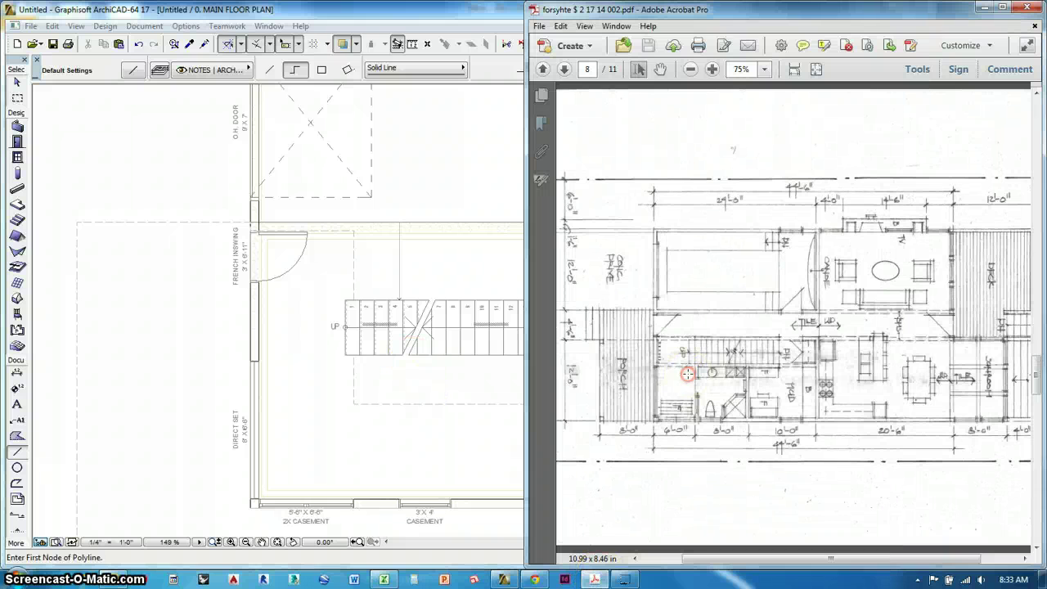
{"action": "scroll", "coordinate": [687, 375], "scroll_direction": "up", "scroll_amount": 4, "text": "ctrl"}
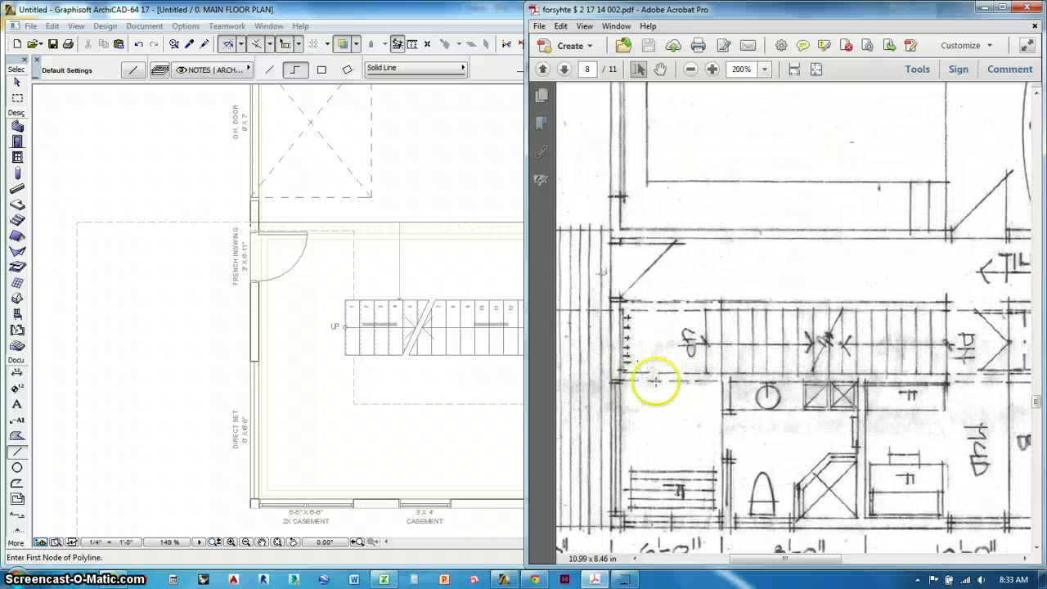
{"action": "scroll", "coordinate": [677, 383], "scroll_direction": "down", "scroll_amount": 1, "text": "ctrl"}
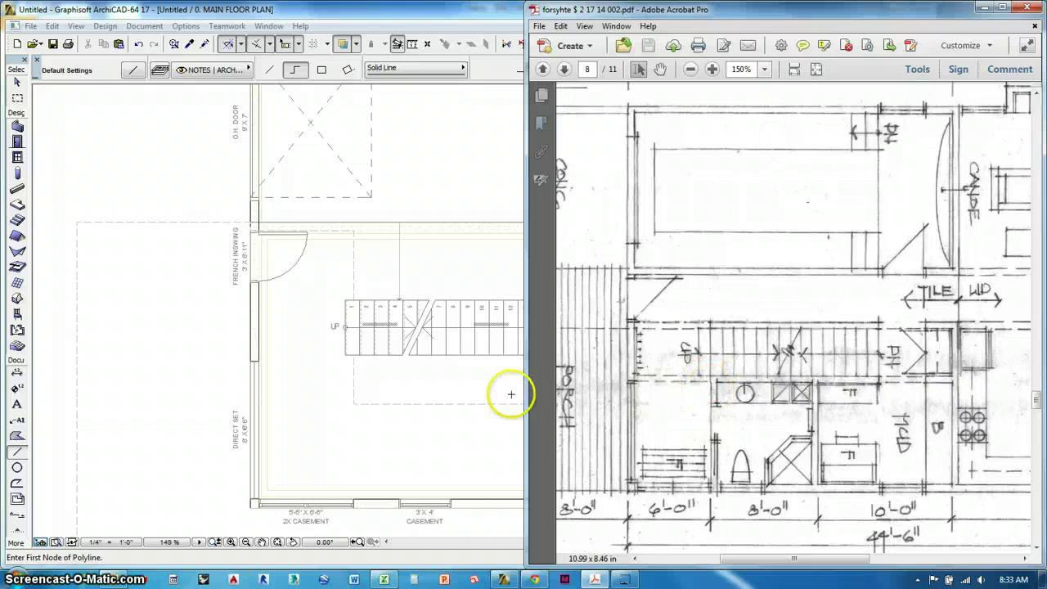
{"action": "left_click", "coordinate": [409, 346]}
{"action": "left_click", "coordinate": [446, 303]}
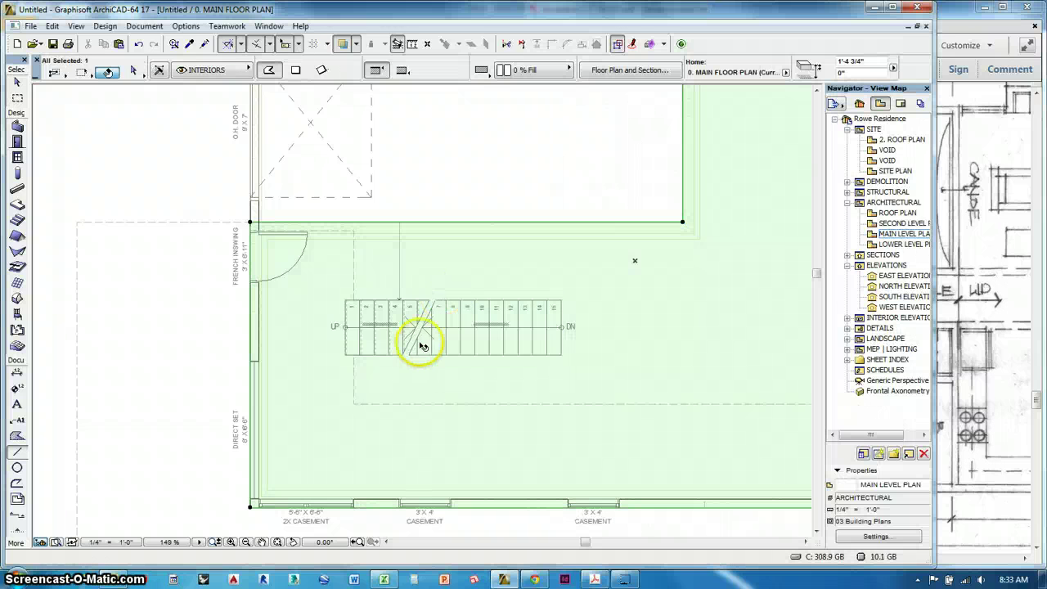
{"action": "key", "text": "Escape"}
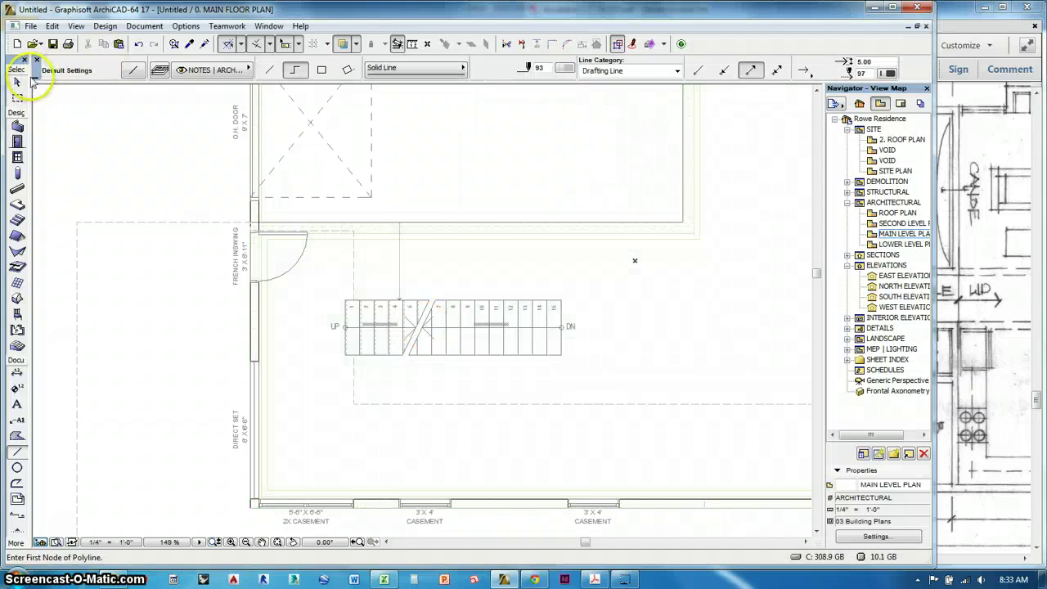
{"action": "left_click", "coordinate": [16, 82]}
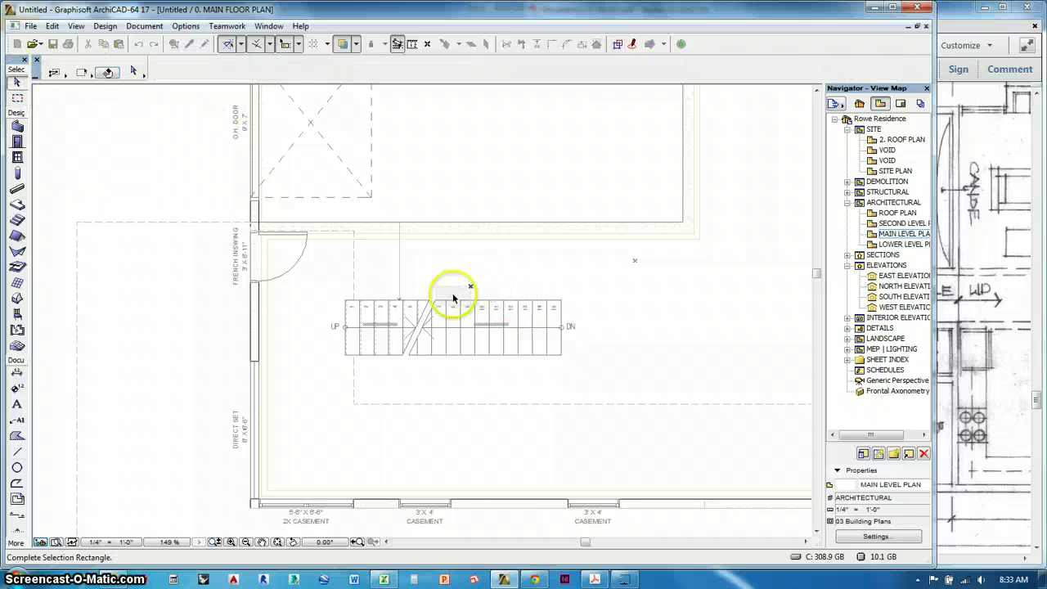
{"action": "left_click", "coordinate": [415, 352]}
{"action": "key", "text": "ctrl+d"}
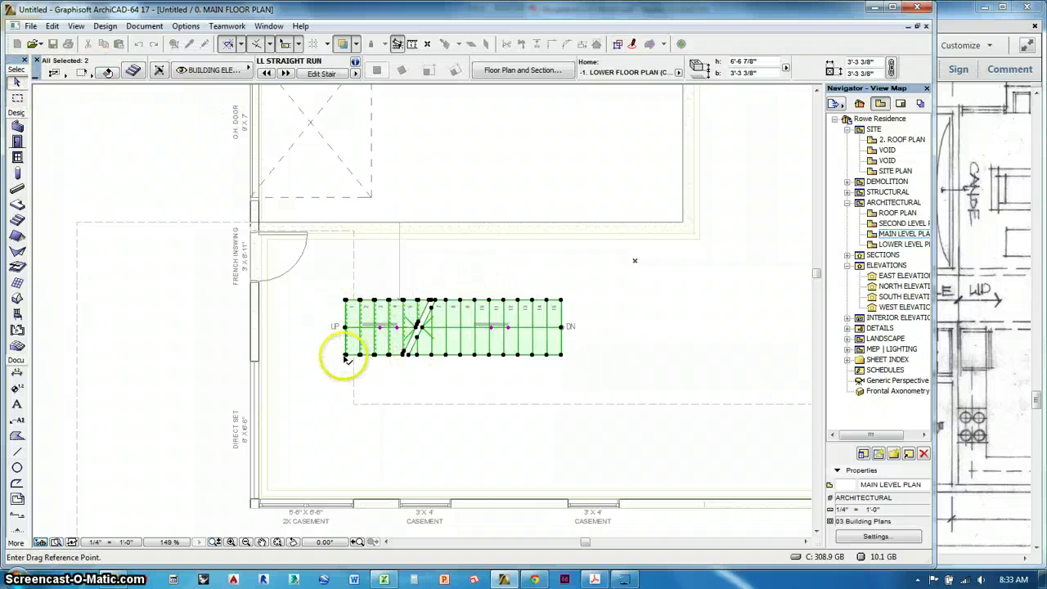
{"action": "scroll", "coordinate": [344, 357], "scroll_direction": "up", "scroll_amount": 5}
{"action": "left_click", "coordinate": [345, 356]}
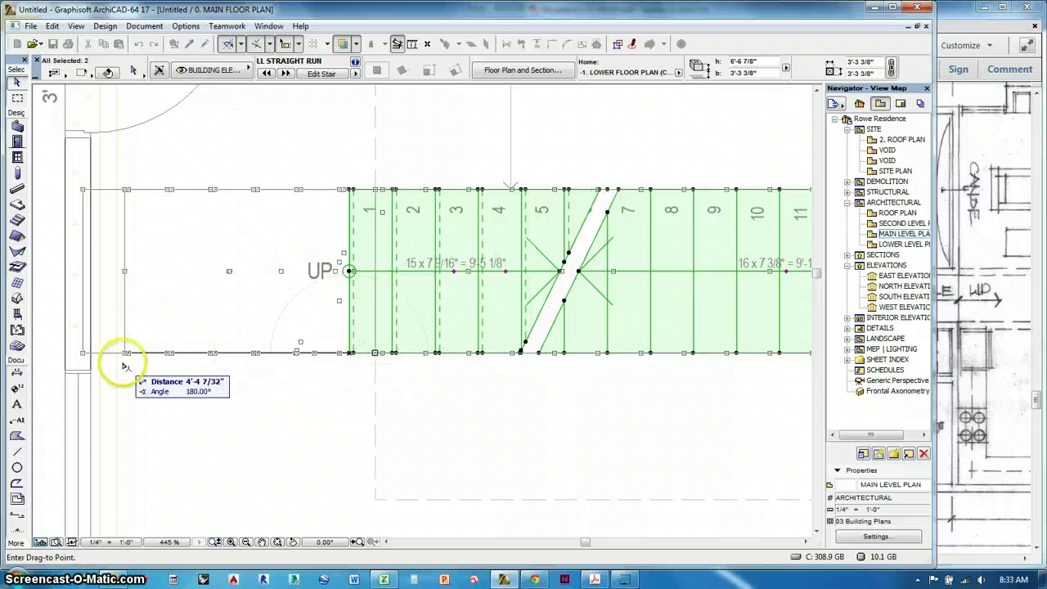
{"action": "key", "text": "Escape"}
{"action": "scroll", "coordinate": [225, 413], "scroll_direction": "down", "scroll_amount": 3}
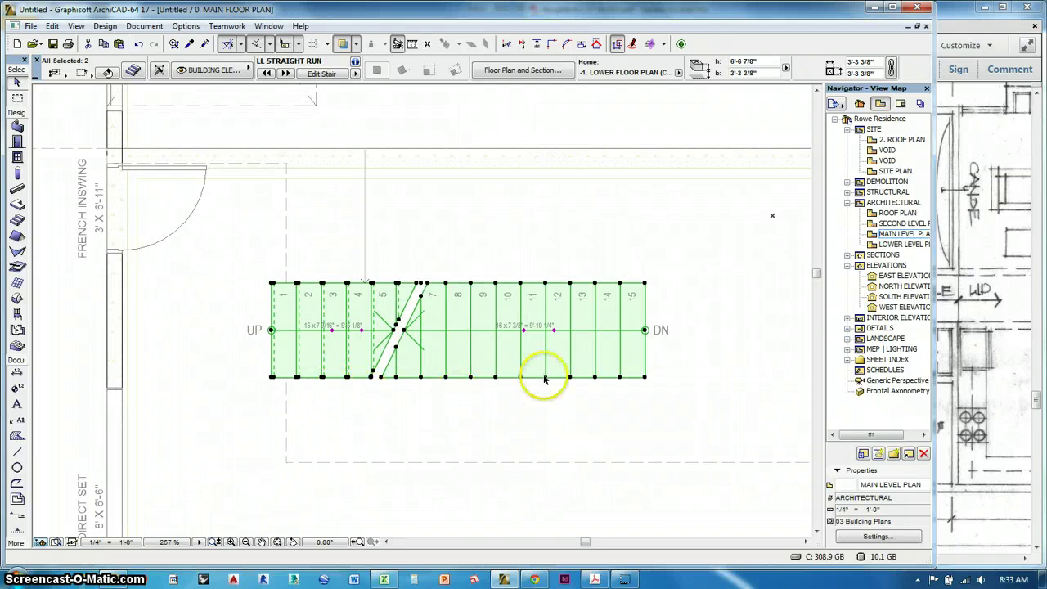
{"action": "scroll", "coordinate": [556, 387], "scroll_direction": "up", "scroll_amount": 1}
{"action": "left_click", "coordinate": [561, 404]}
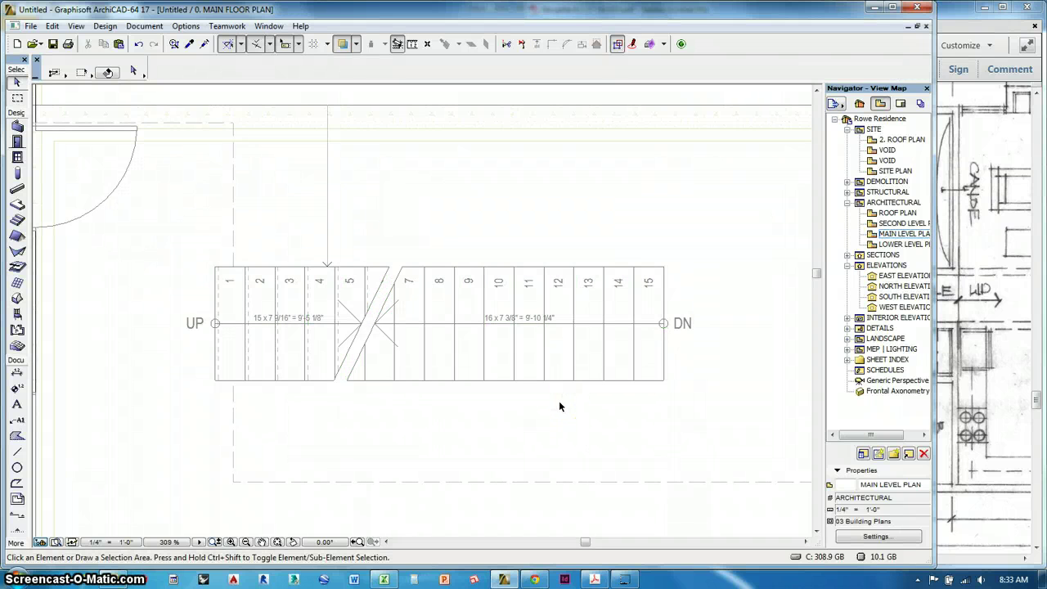
- Check the heights in Story Settings and open only the selected up stair for editing, saved as forsythe-stair in the Embedded Library
{"action": "key", "text": "ctrl+7"}
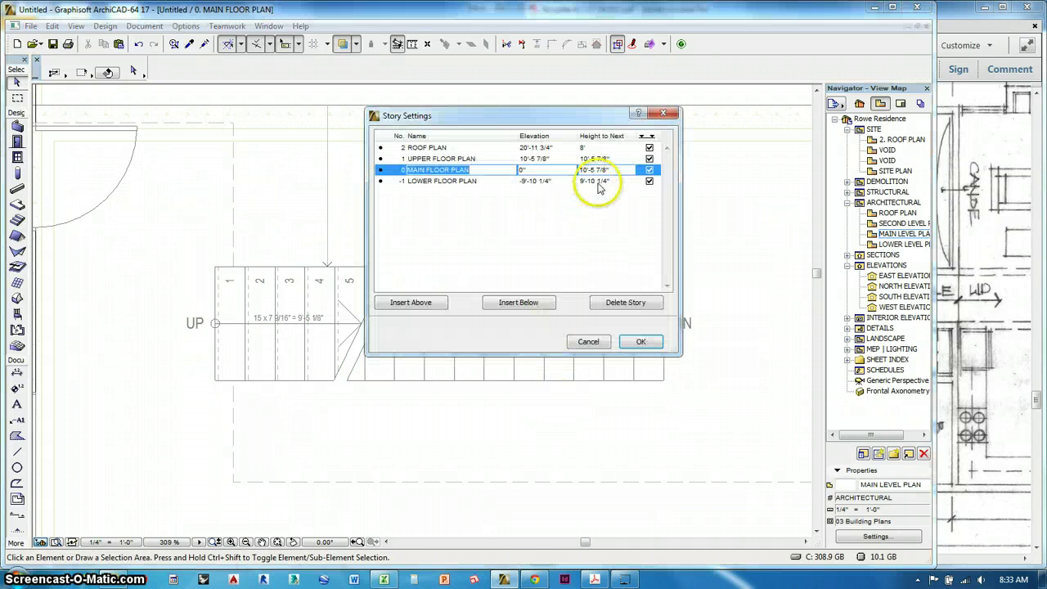
{"action": "left_click", "coordinate": [589, 342]}
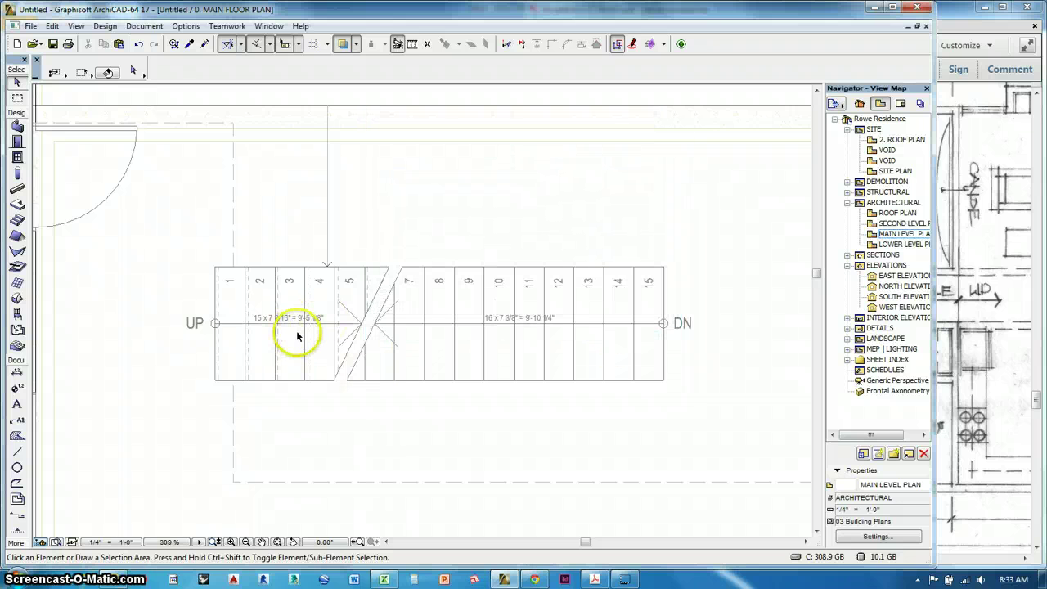
{"action": "left_click", "coordinate": [215, 271]}
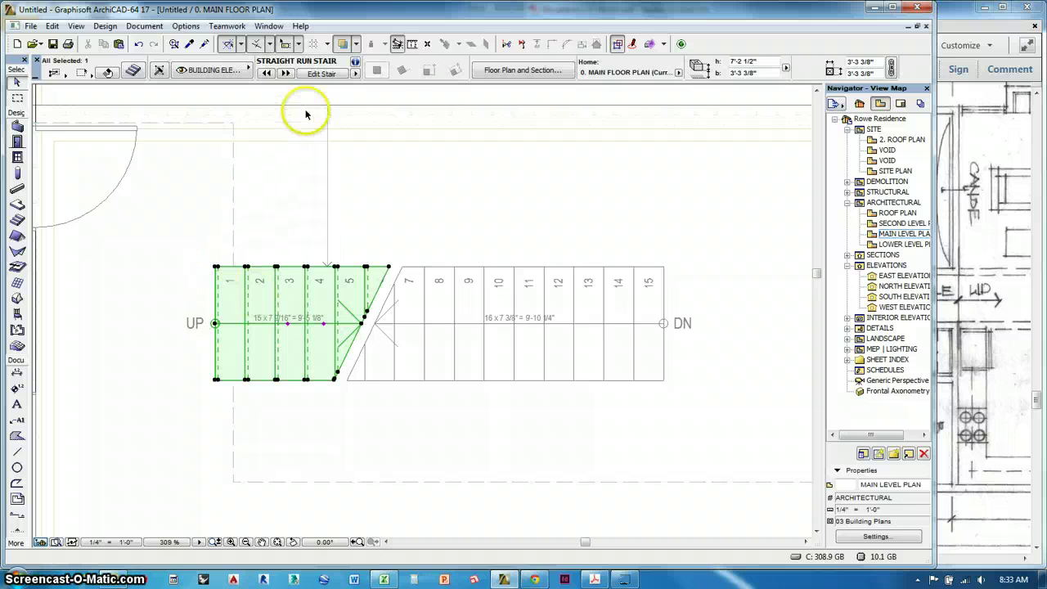
{"action": "left_click", "coordinate": [322, 74]}
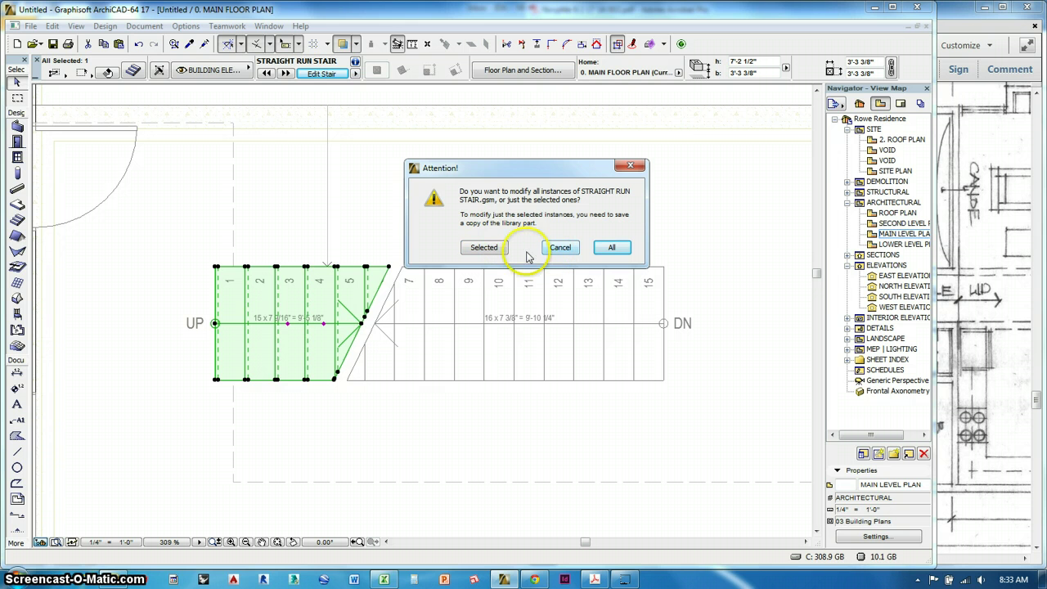
{"action": "left_click", "coordinate": [478, 248]}
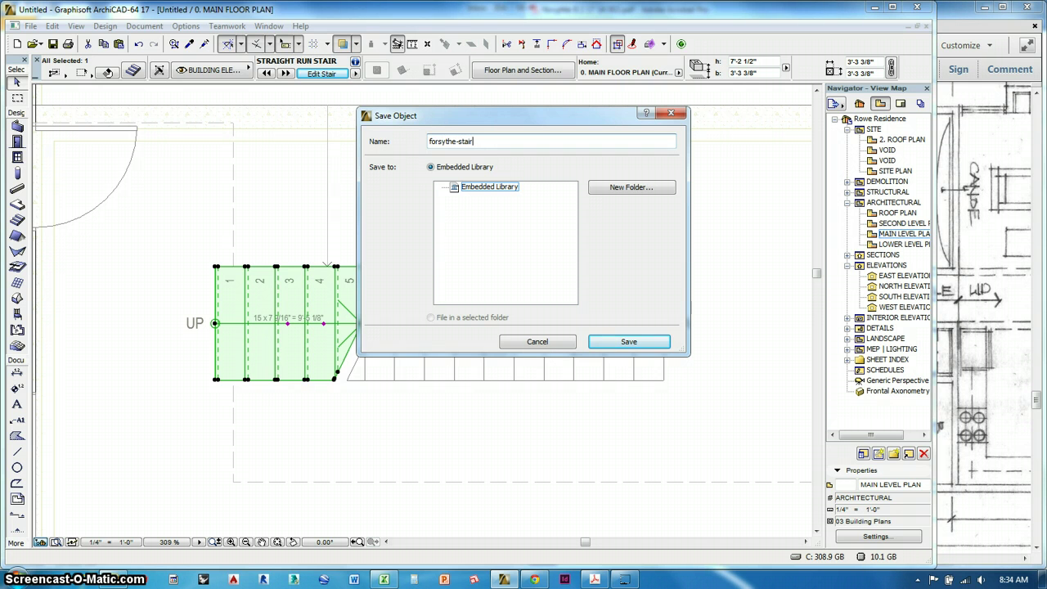
{"action": "key", "text": "Return"}
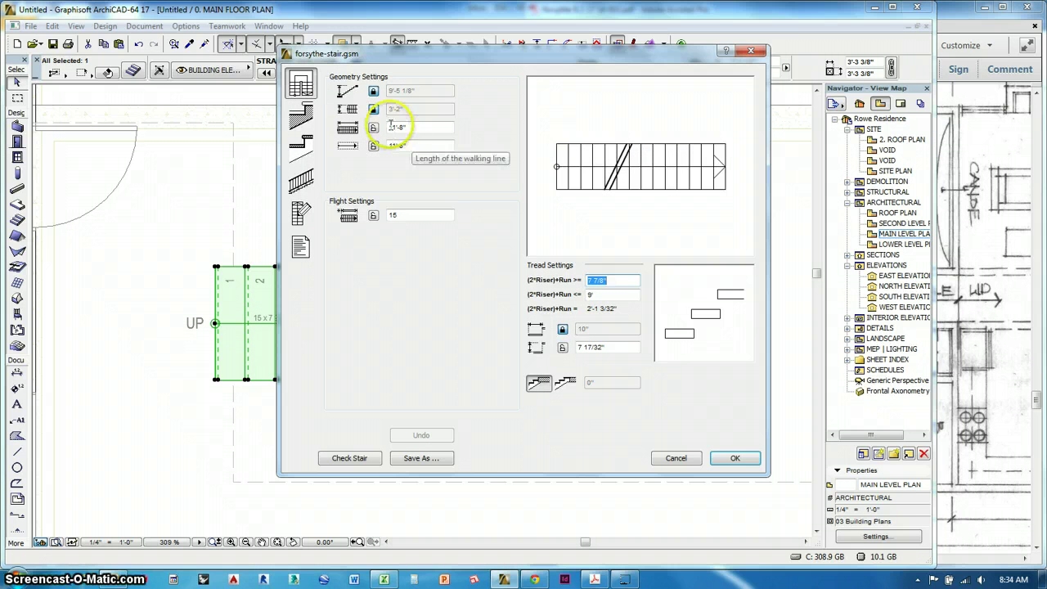
- Unlock the up stair's total height, set it to 10'-5 1/8" and apply the stair settings
{"action": "left_click", "coordinate": [374, 91]}
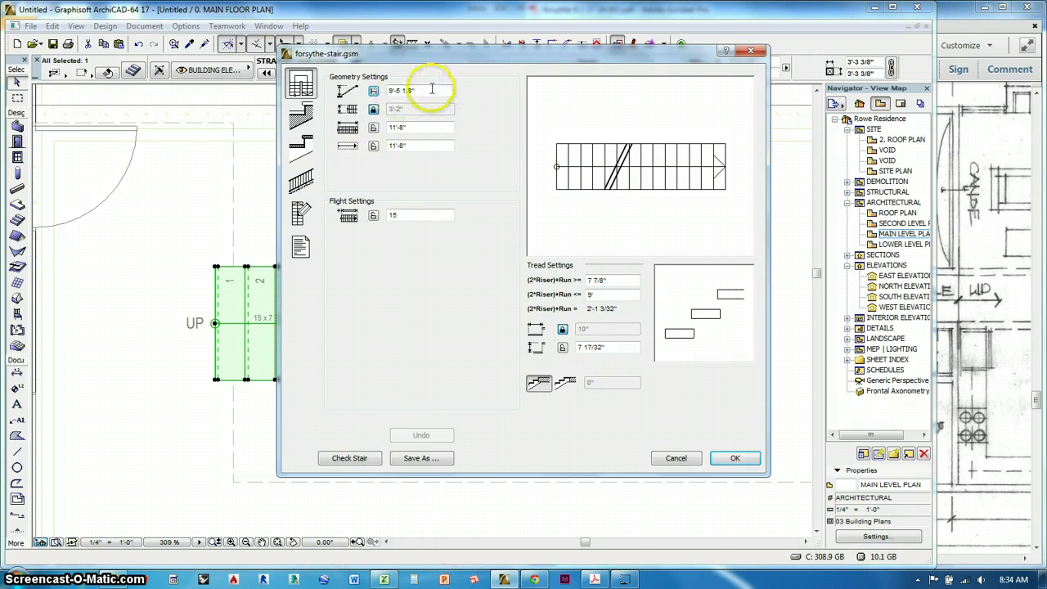
{"action": "double_click", "coordinate": [390, 91]}
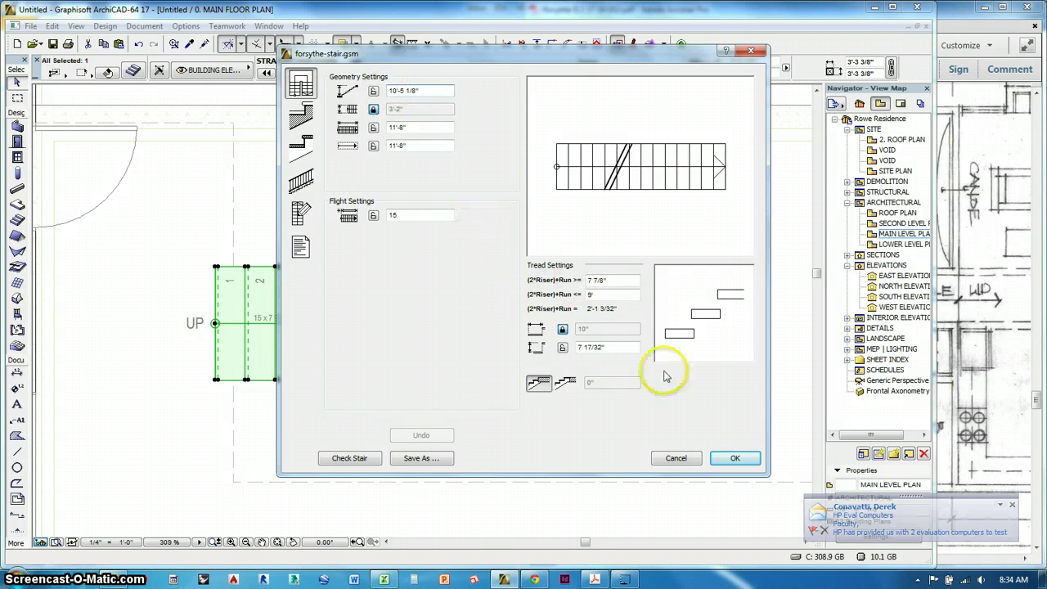
{"action": "left_click", "coordinate": [1011, 503]}
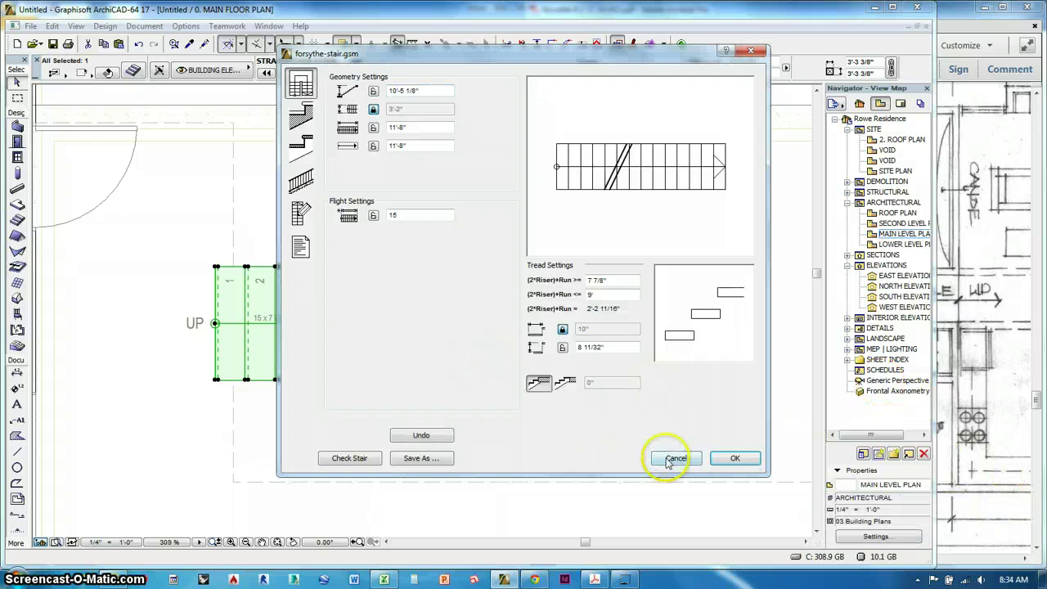
{"action": "left_click", "coordinate": [734, 459]}
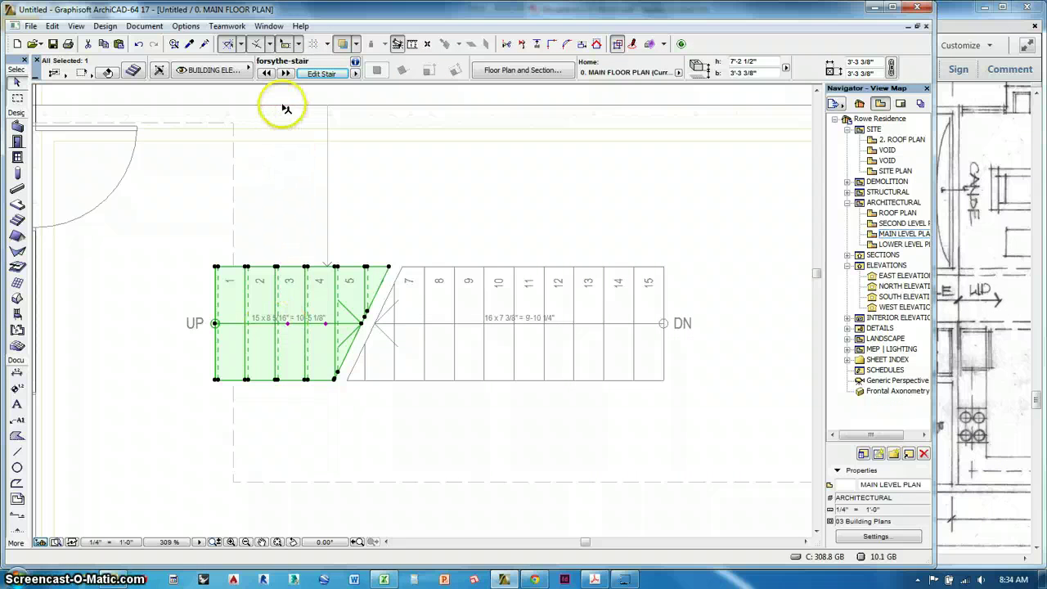
- Reopen the up stair's settings and try 16 risers before setting the number of risers to 17
{"action": "left_click", "coordinate": [321, 73]}
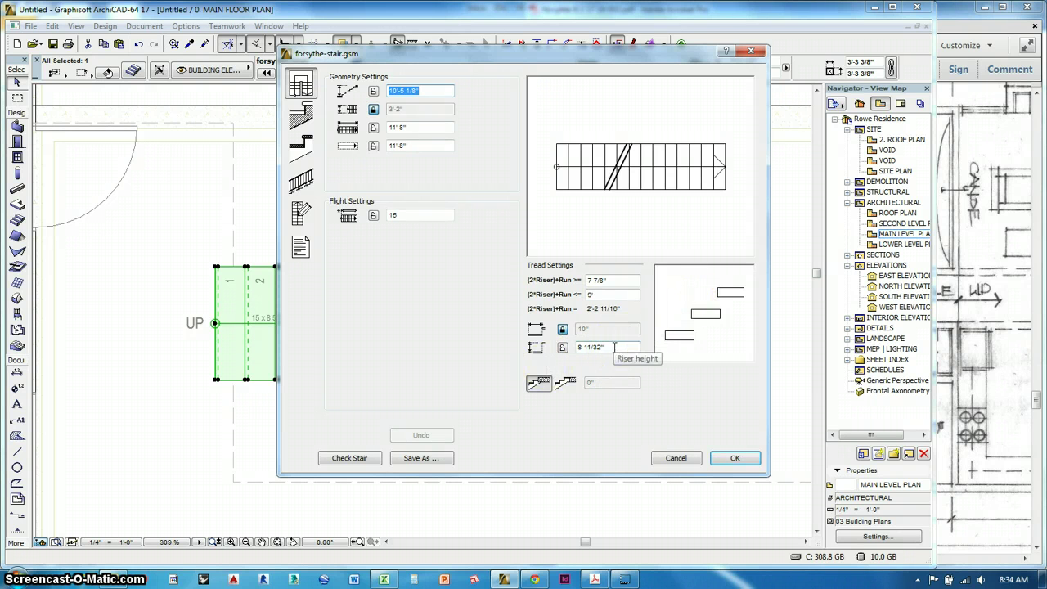
{"action": "left_click", "coordinate": [384, 214]}
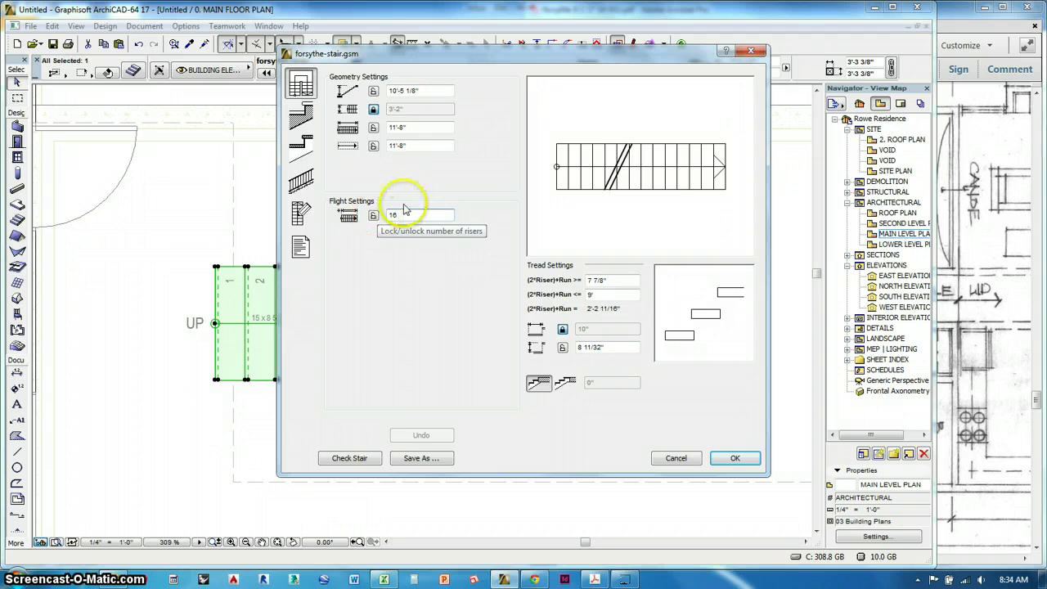
{"action": "left_click", "coordinate": [401, 145]}
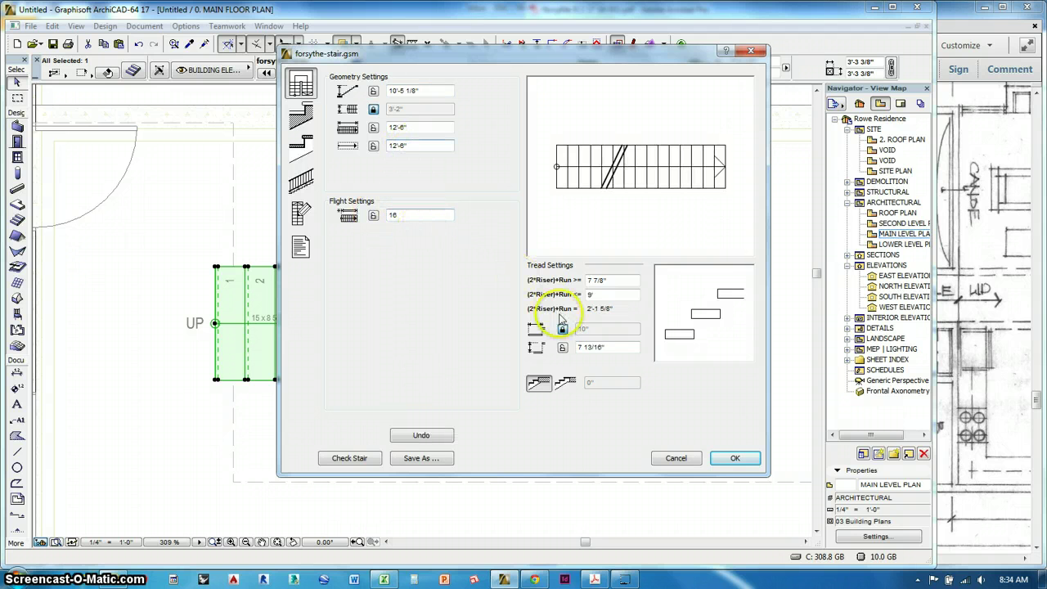
{"action": "left_click", "coordinate": [402, 215]}
{"action": "type", "text": "17"}
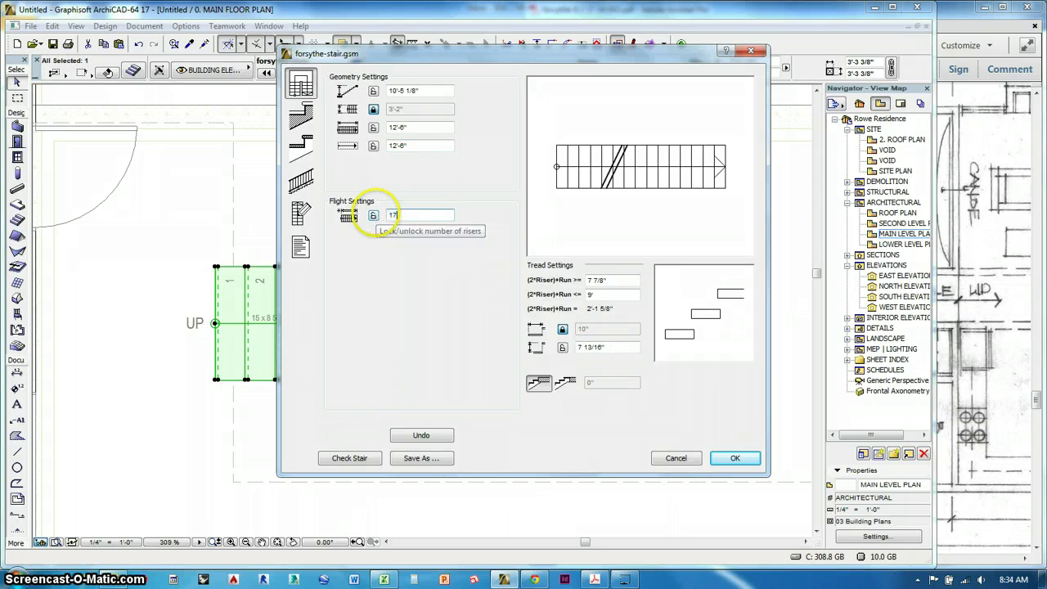
{"action": "left_click", "coordinate": [406, 147]}
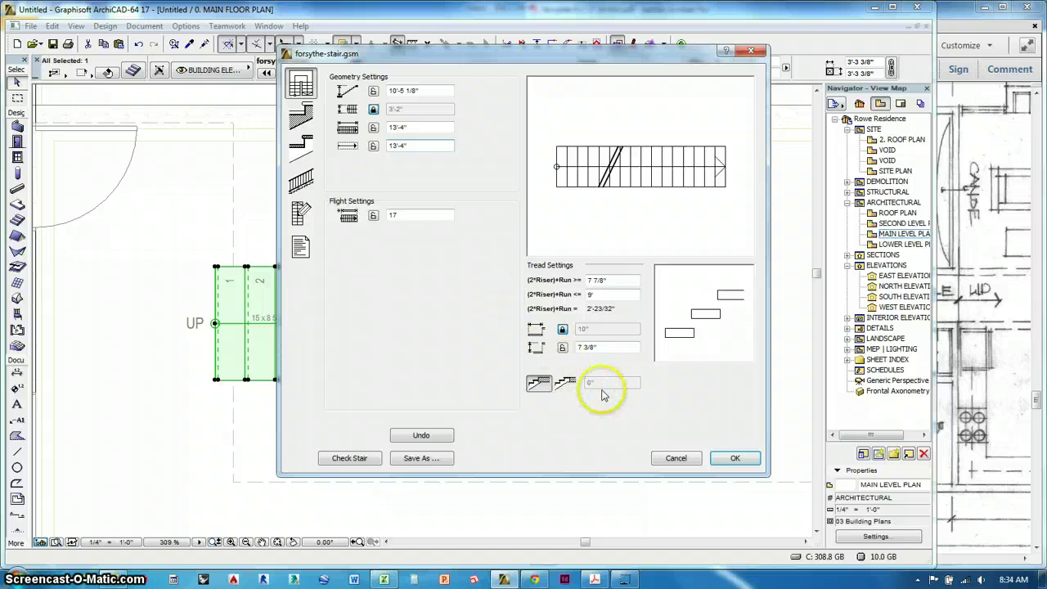
- Apply the up stair's riser settings and check the floor heights in Story Settings without changing them
{"action": "left_click", "coordinate": [719, 462]}
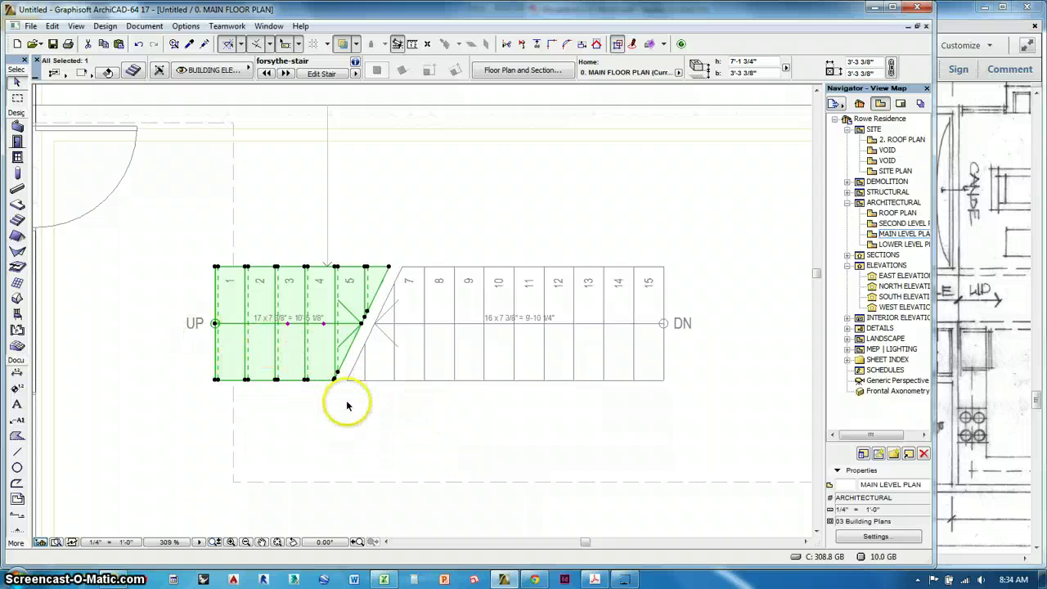
{"action": "left_click", "coordinate": [480, 399]}
{"action": "scroll", "coordinate": [362, 352], "scroll_direction": "up", "scroll_amount": 1}
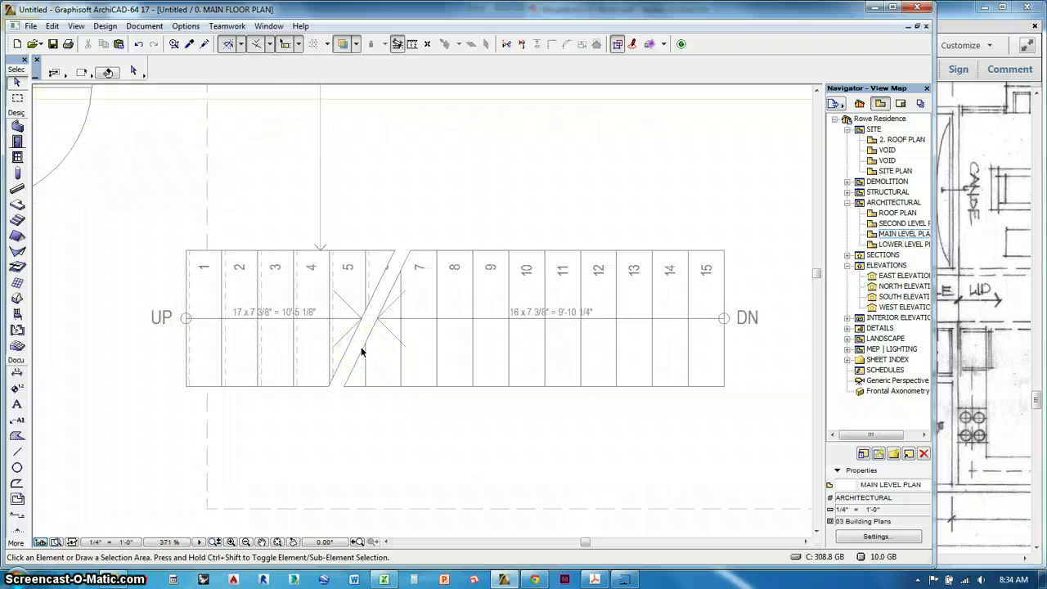
{"action": "scroll", "coordinate": [363, 352], "scroll_direction": "down", "scroll_amount": 2}
{"action": "key", "text": "ctrl+7"}
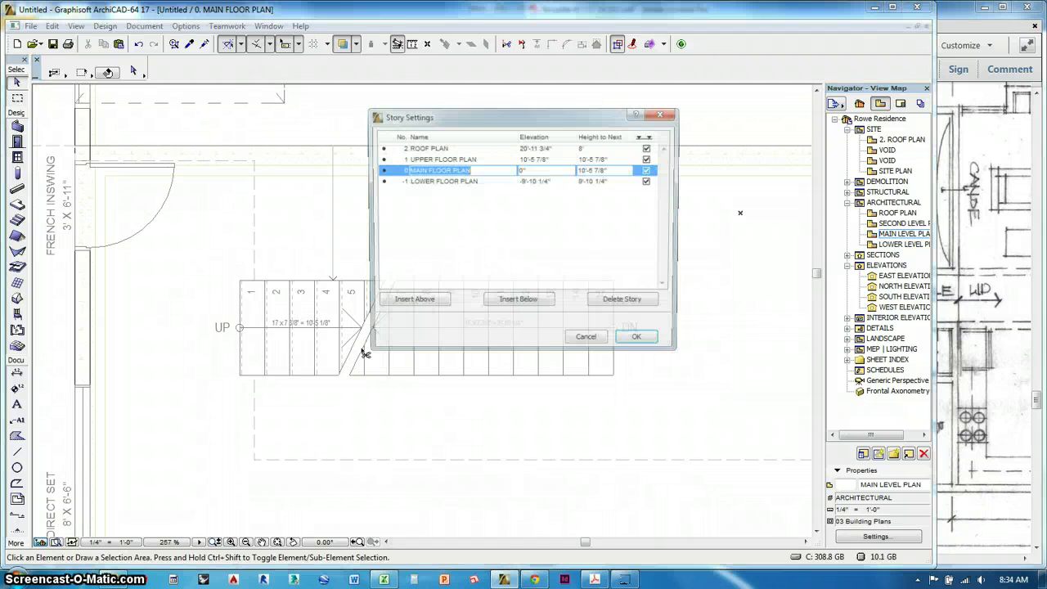
{"action": "left_click", "coordinate": [586, 341]}
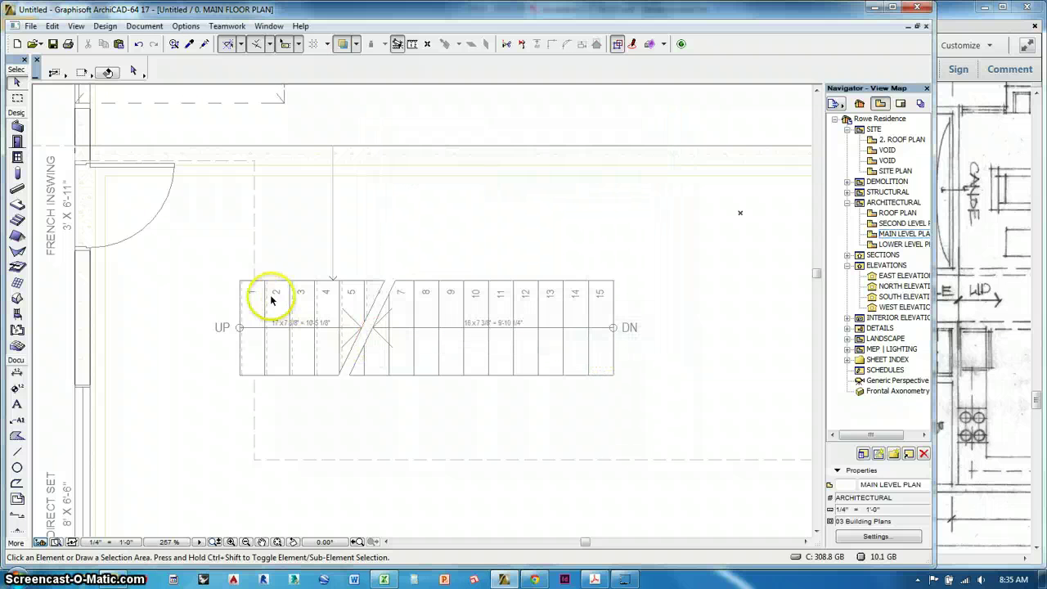
- Reopen the up stair for editing, set its total height to 10'-5 7/8" and apply the settings
{"action": "left_click", "coordinate": [242, 282]}
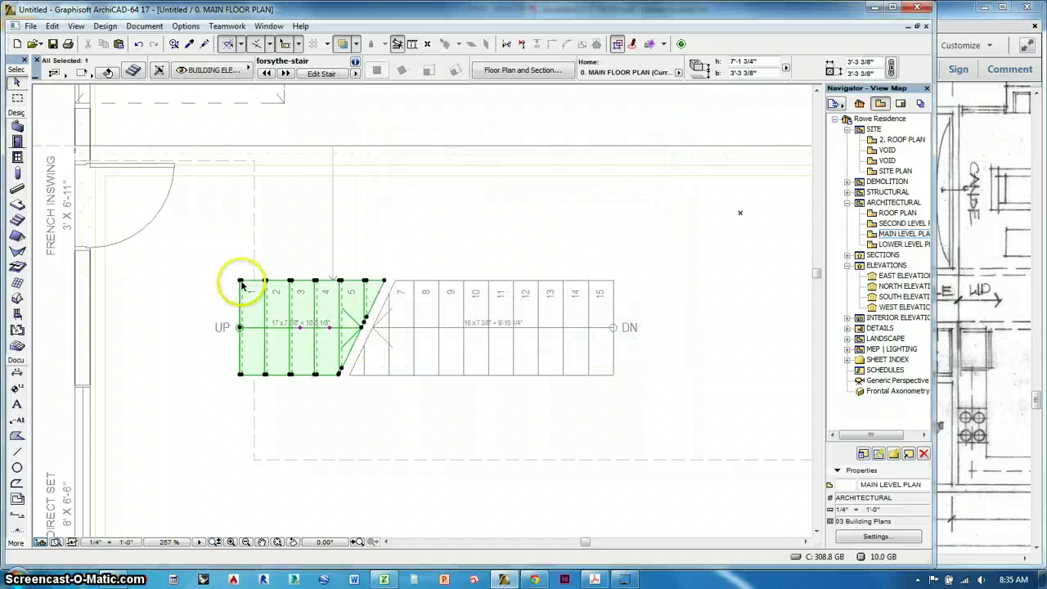
{"action": "left_click", "coordinate": [309, 74]}
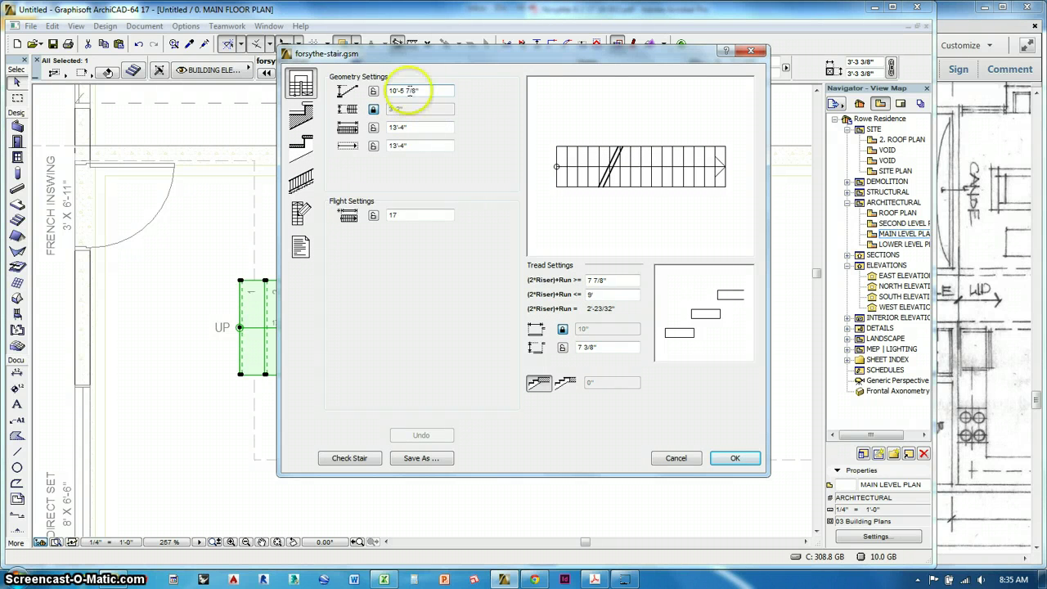
{"action": "left_click", "coordinate": [737, 458]}
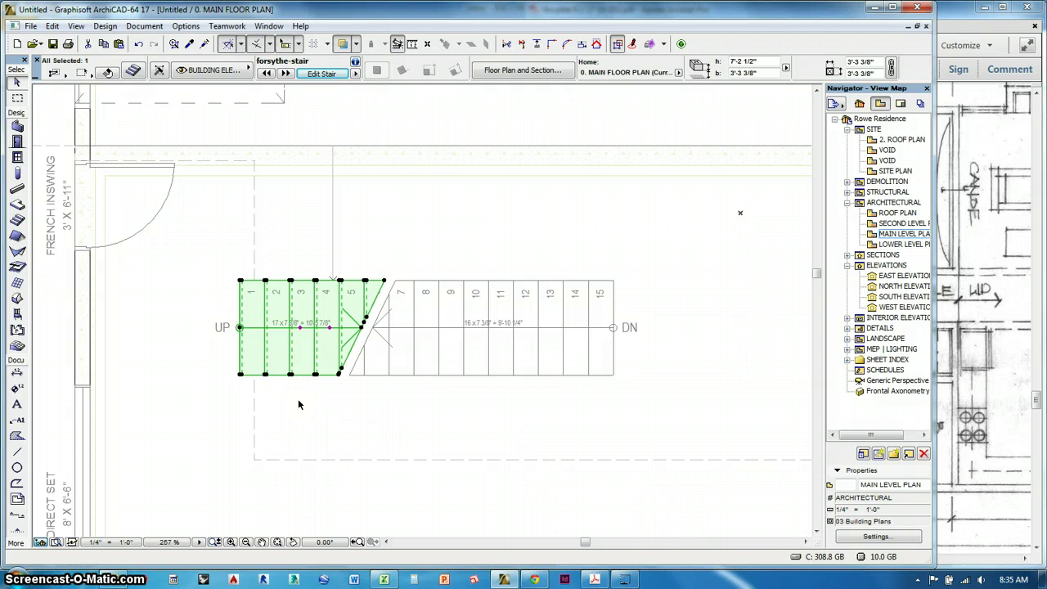
{"action": "left_click", "coordinate": [298, 405]}
{"action": "scroll", "coordinate": [346, 330], "scroll_direction": "down", "scroll_amount": 5}
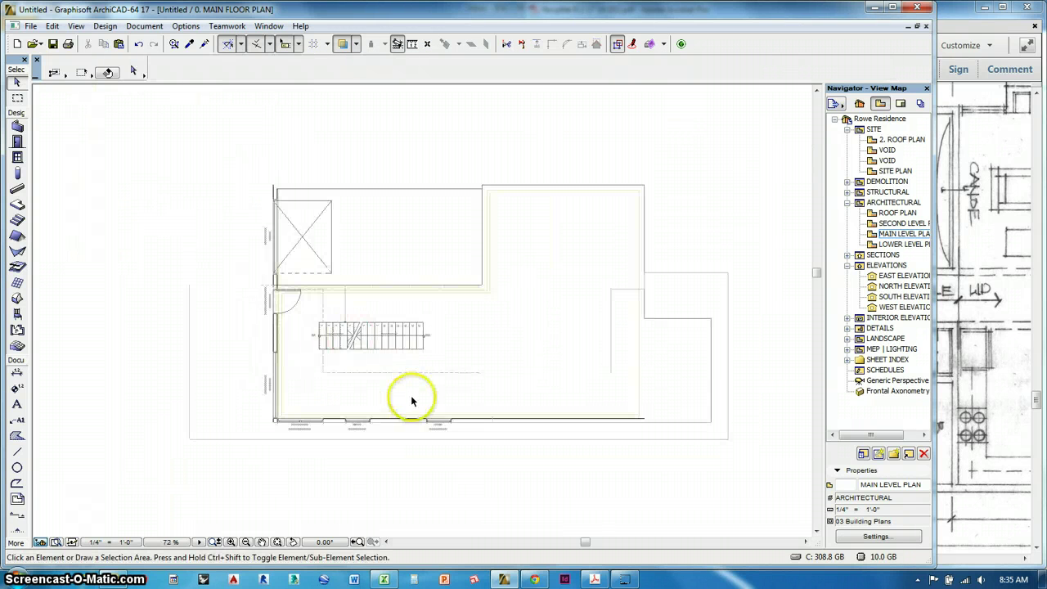
{"action": "middle_click_drag", "start_coordinate": [412, 400], "coordinate": [422, 365]}
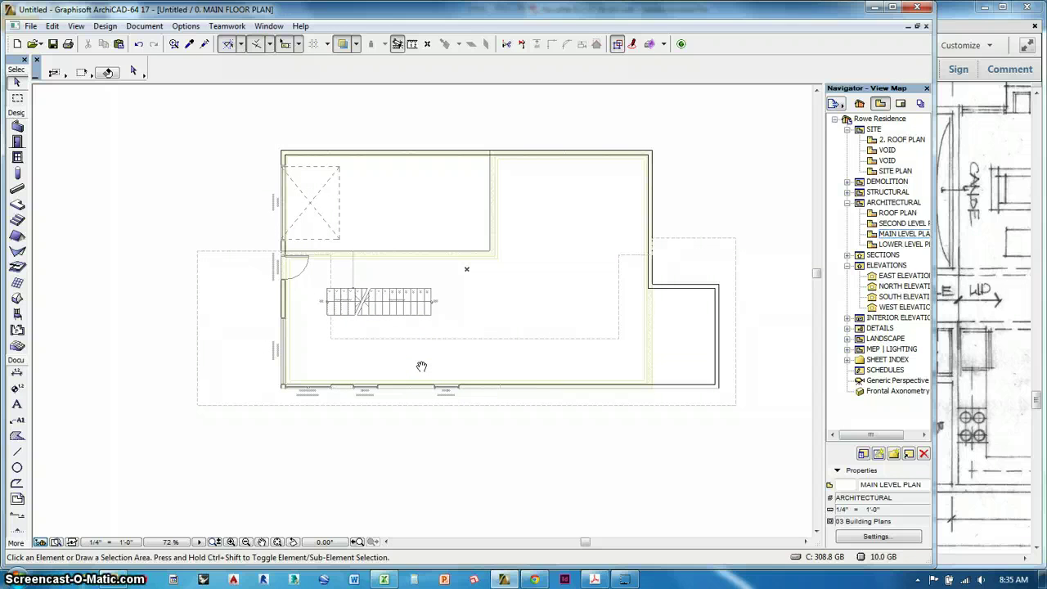
{"action": "left_click", "coordinate": [355, 265]}
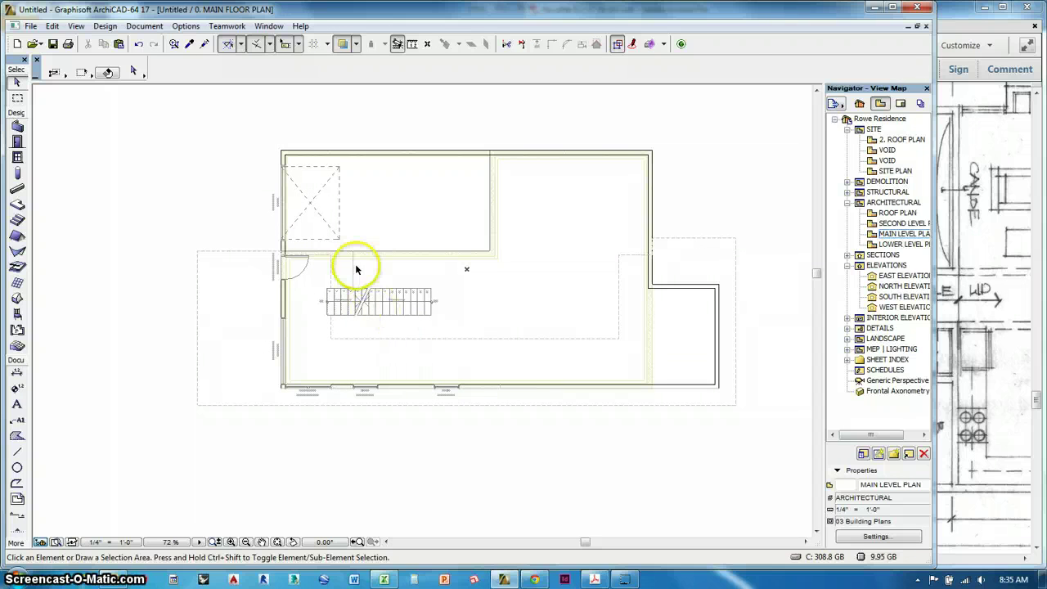
{"action": "key", "text": "Escape"}
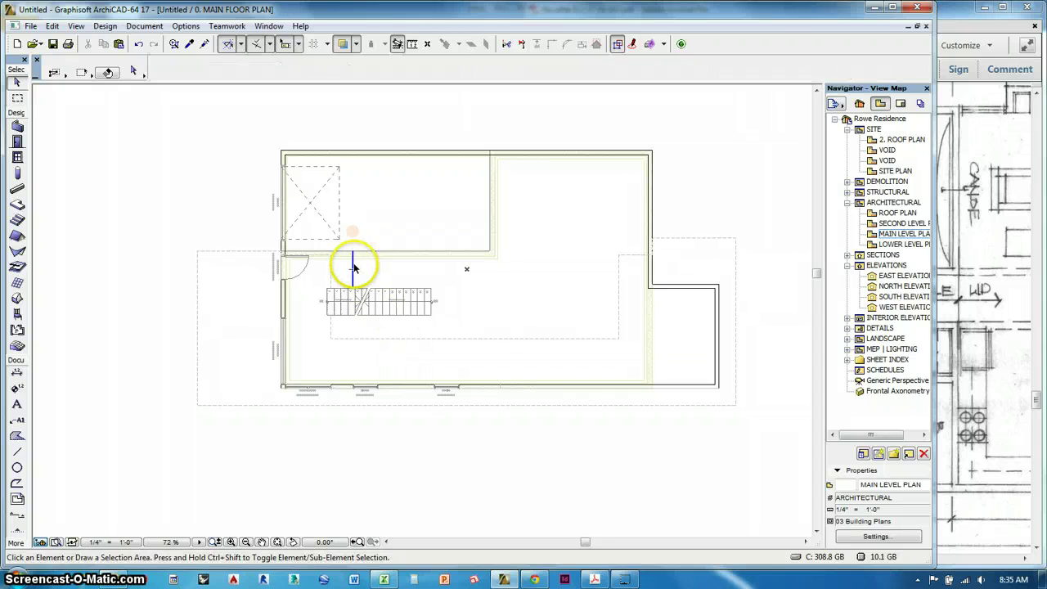
{"action": "scroll", "coordinate": [356, 305], "scroll_direction": "up", "scroll_amount": 3}
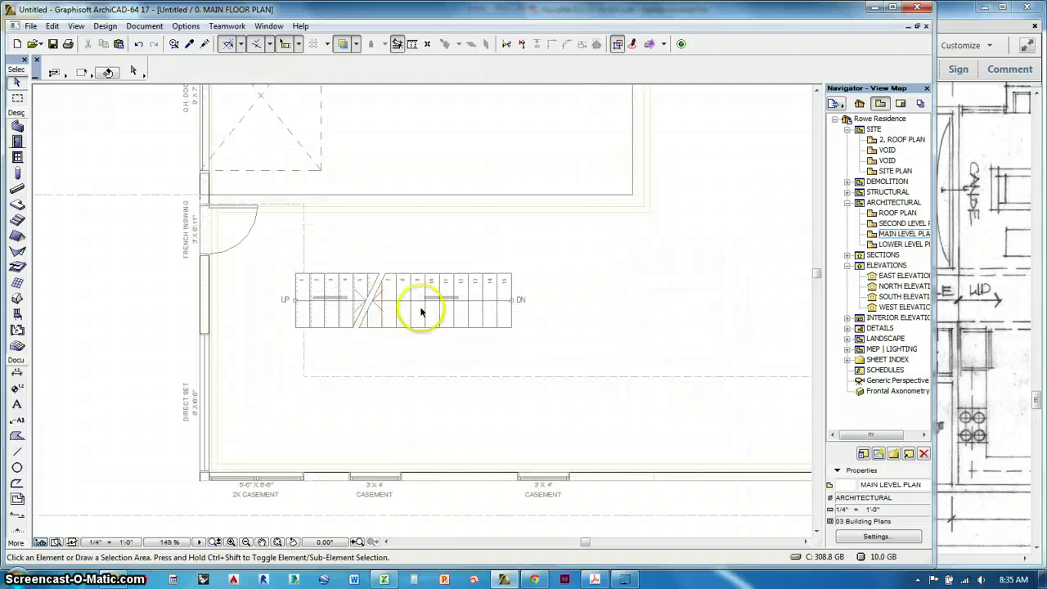
{"action": "scroll", "coordinate": [311, 339], "scroll_direction": "down", "scroll_amount": 2}
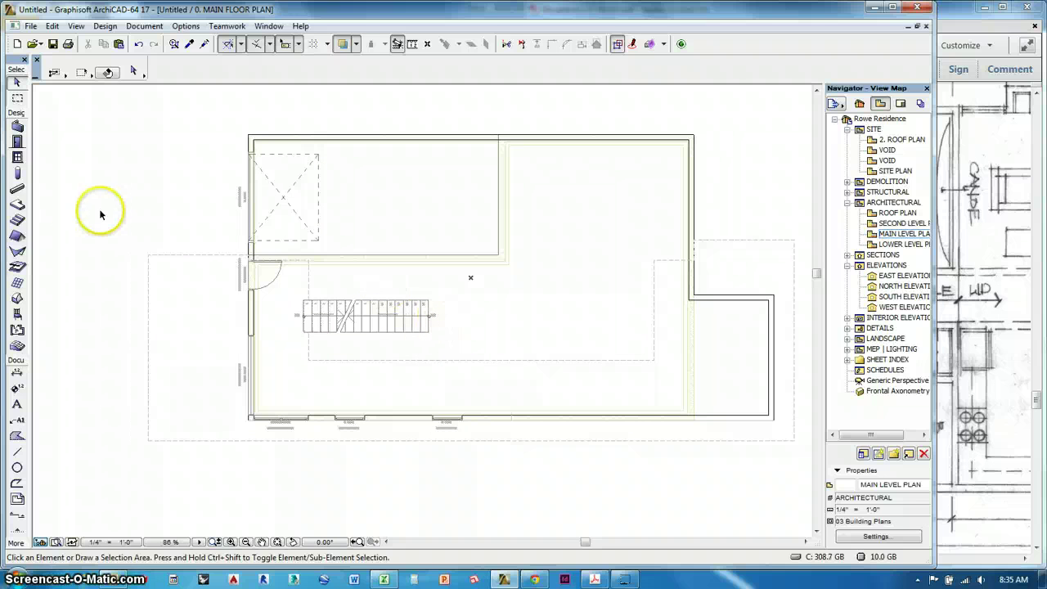
- Cut a rectangular hole about 12'-5" by 3'-2" in the main floor slab, matching the stair outline
{"action": "left_click", "coordinate": [17, 204]}
{"action": "left_click", "coordinate": [403, 260], "text": "shift"}
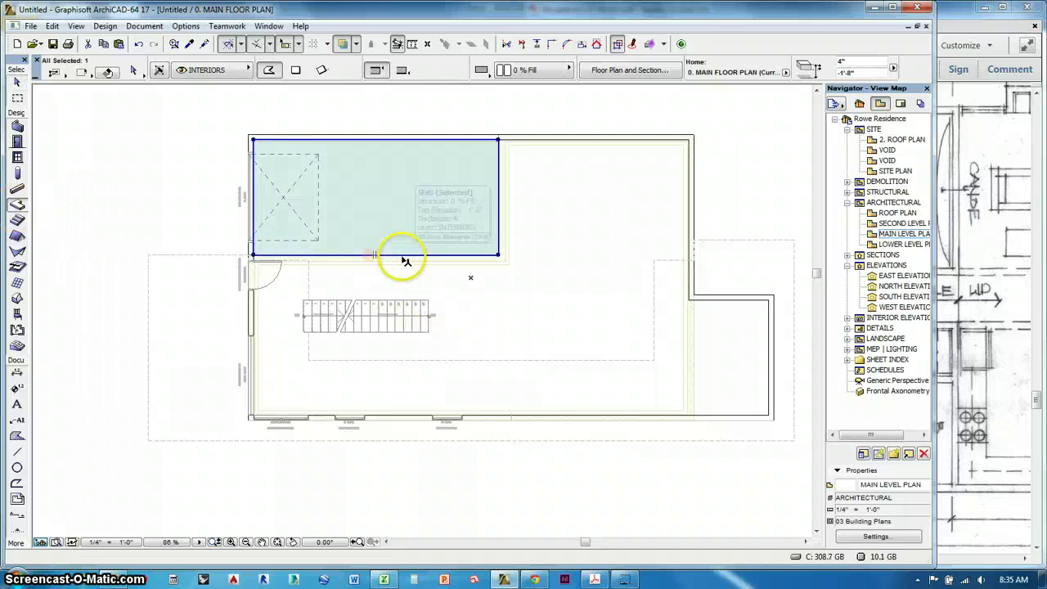
{"action": "key", "text": "Escape"}
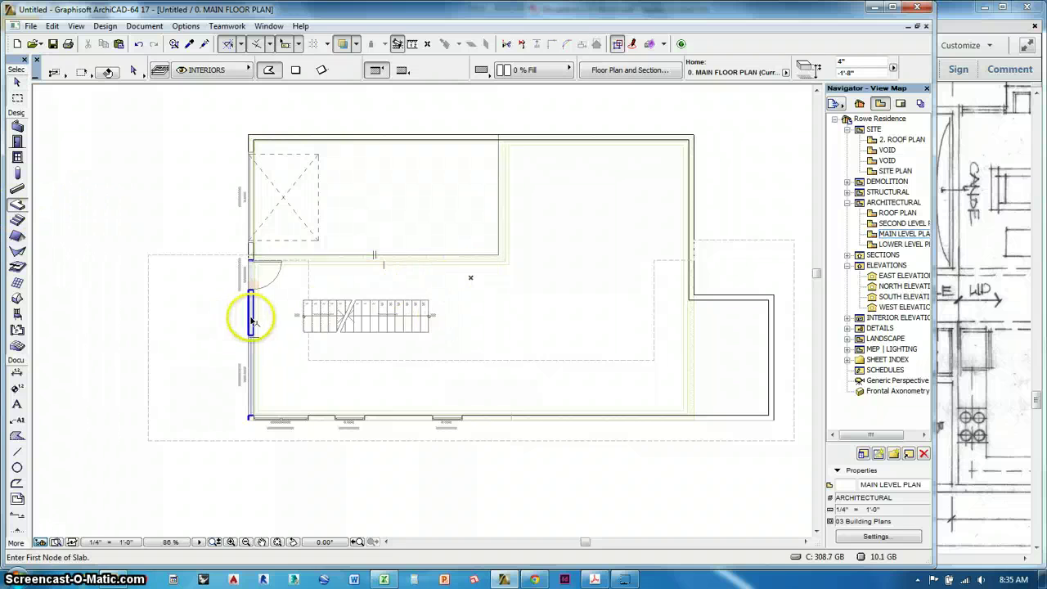
{"action": "left_click", "coordinate": [270, 319], "text": "shift"}
{"action": "scroll", "coordinate": [350, 348], "scroll_direction": "up", "scroll_amount": 2}
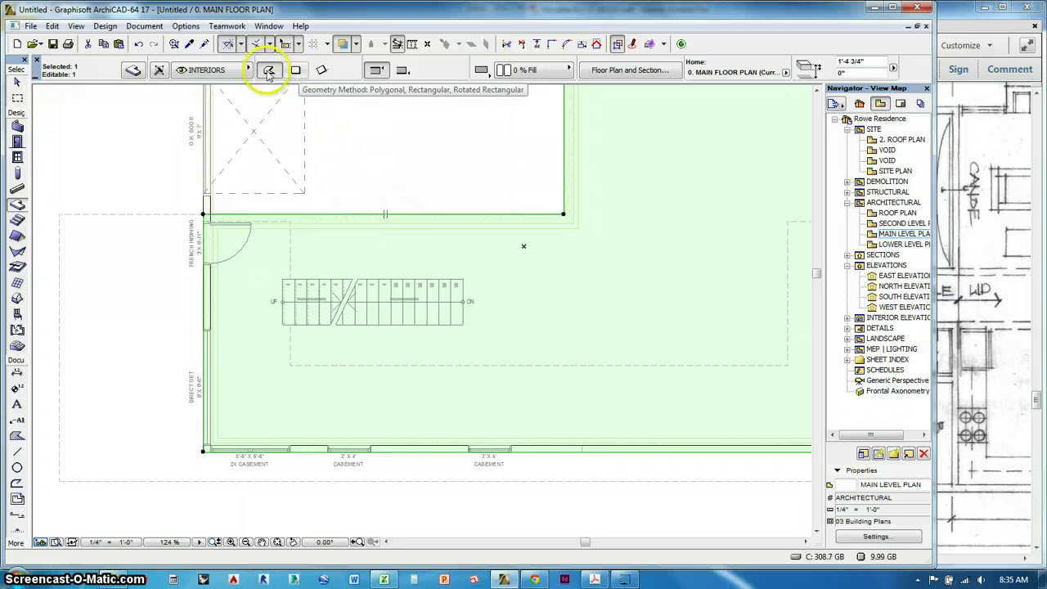
{"action": "left_click", "coordinate": [295, 74]}
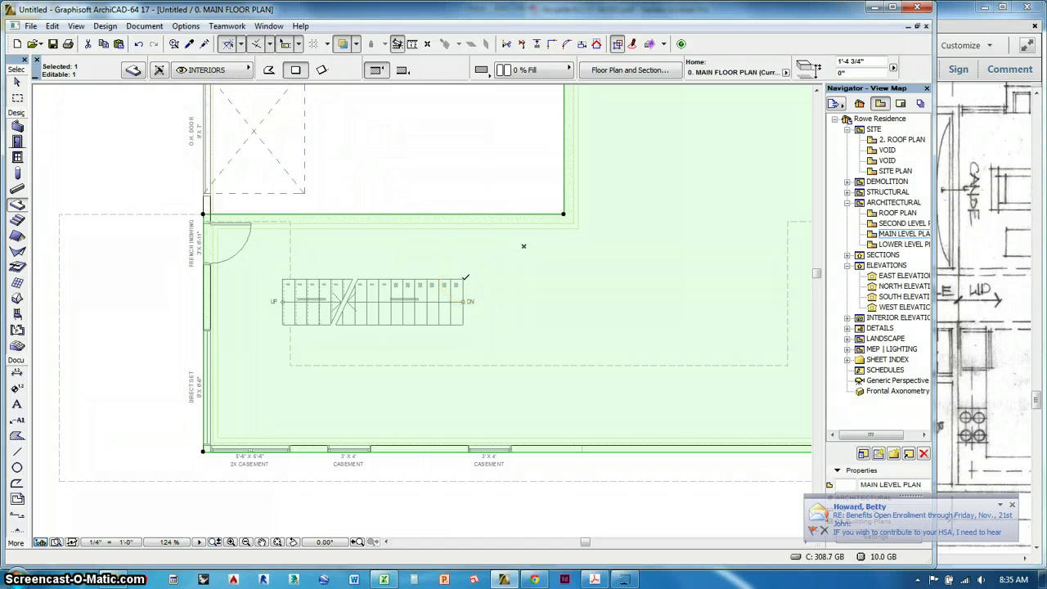
{"action": "left_click", "coordinate": [464, 279]}
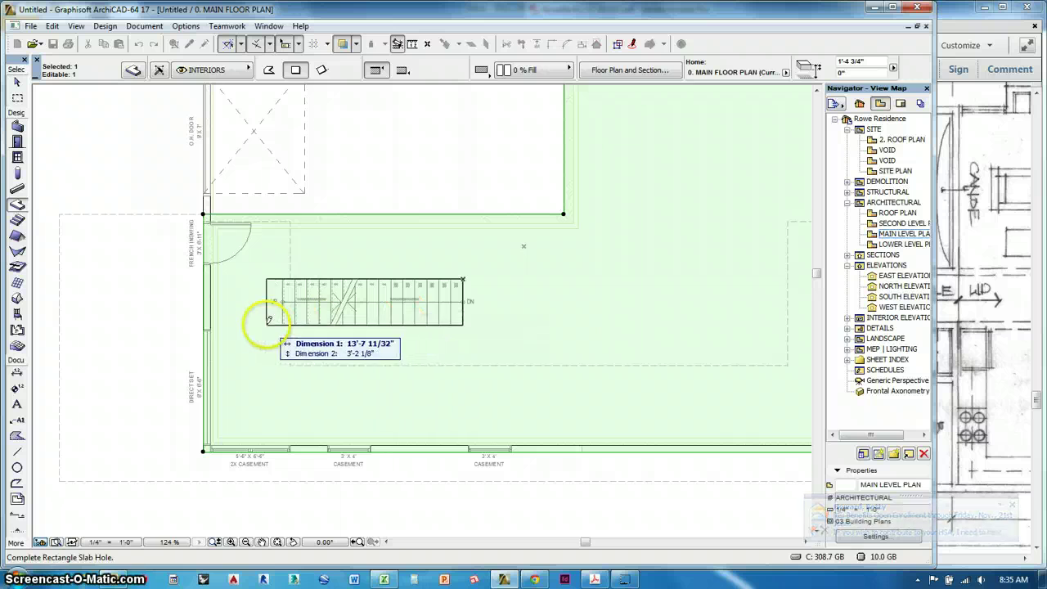
{"action": "scroll", "coordinate": [264, 321], "scroll_direction": "up", "scroll_amount": 3}
{"action": "scroll", "coordinate": [279, 319], "scroll_direction": "up", "scroll_amount": 2}
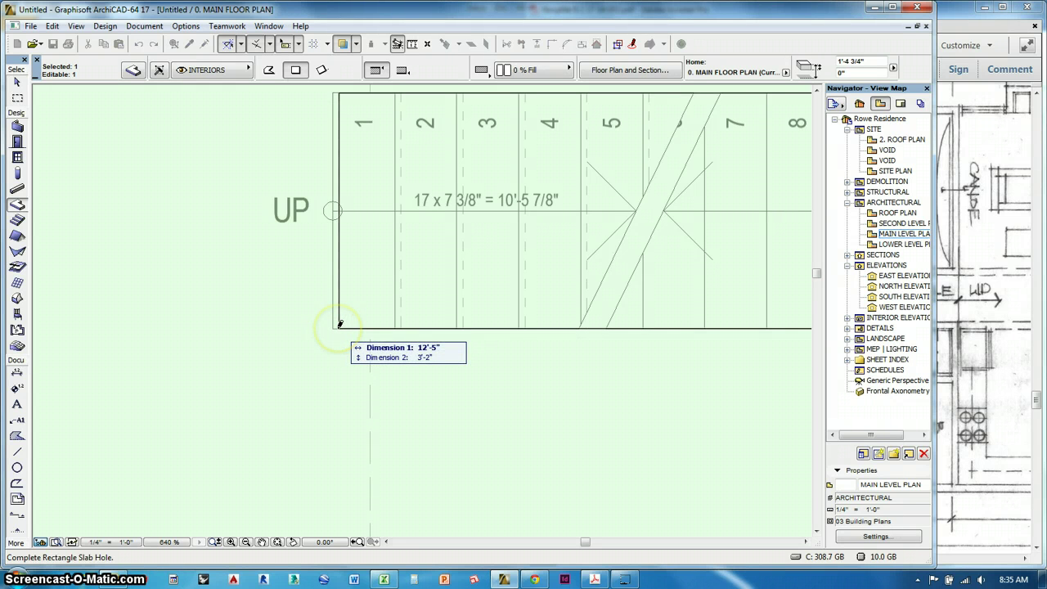
{"action": "left_click", "coordinate": [340, 324]}
{"action": "scroll", "coordinate": [180, 253], "scroll_direction": "down", "scroll_amount": 8}
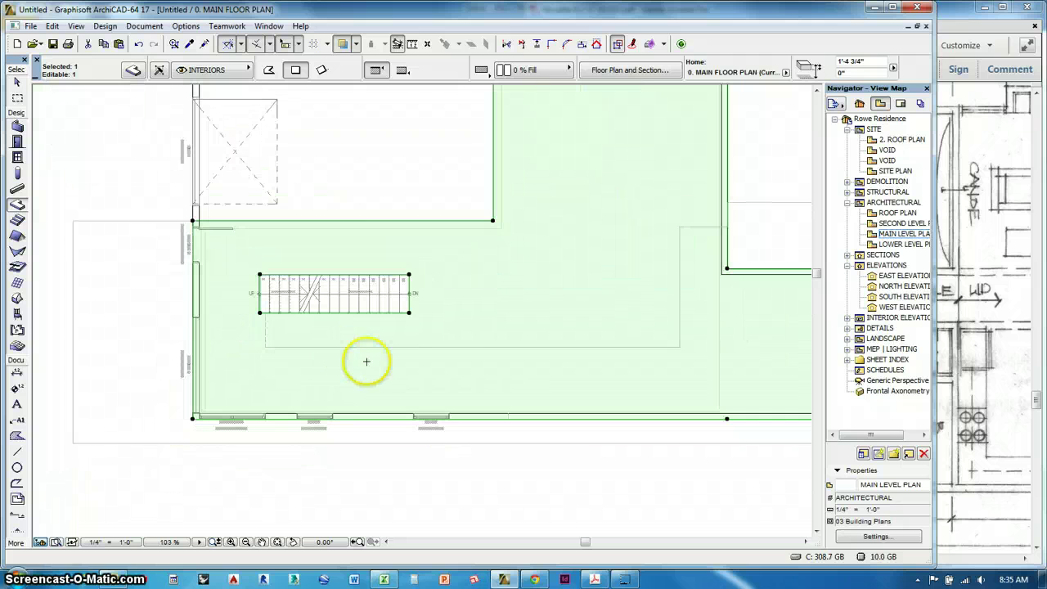
{"action": "key", "text": "Escape"}
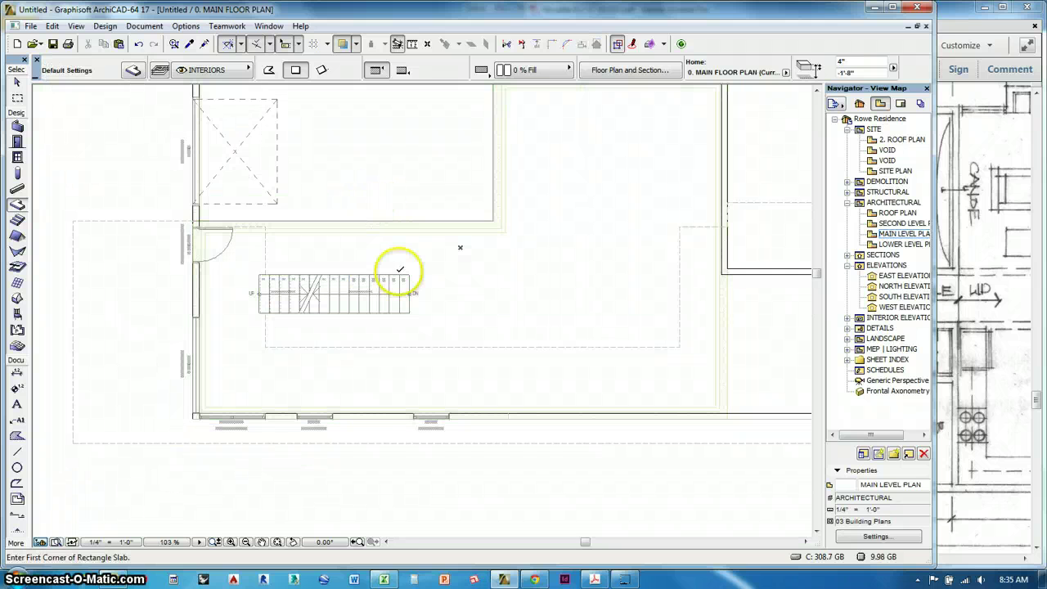
- On the upper floor, cut a 12'-4" by 3'-2" rectangular slab hole over the stairs, ending at the exterior wall's inner face
{"action": "key", "text": "ctrl+Up"}
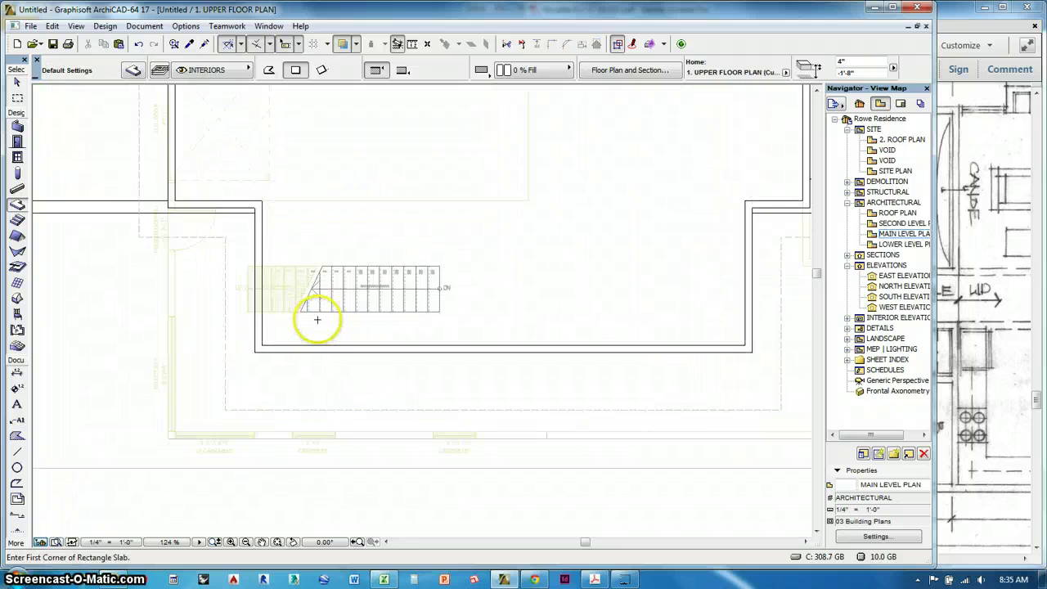
{"action": "scroll", "coordinate": [316, 318], "scroll_direction": "up", "scroll_amount": 3}
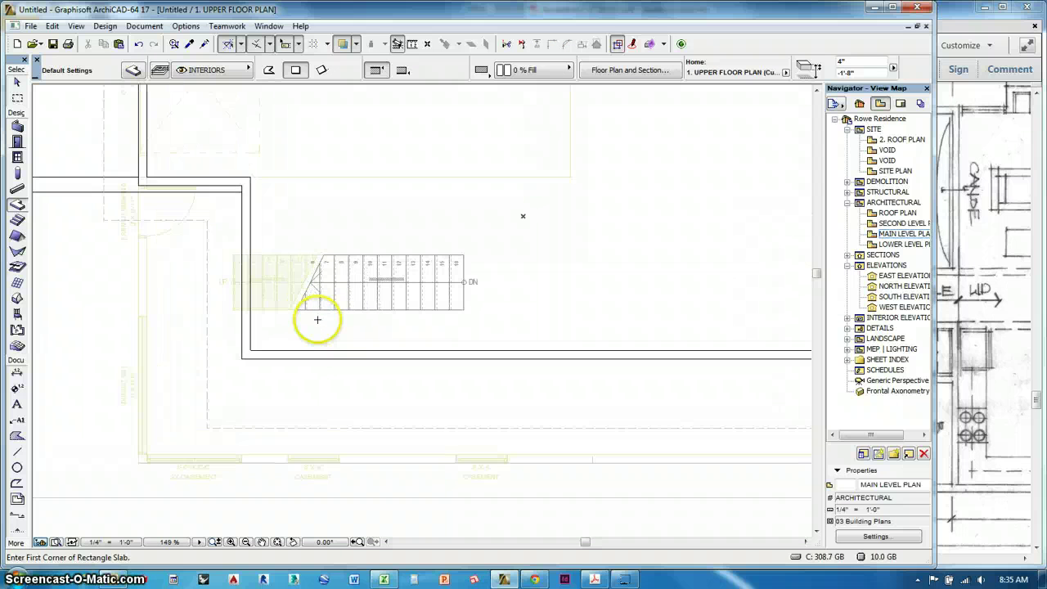
{"action": "left_click", "coordinate": [234, 242], "text": "shift"}
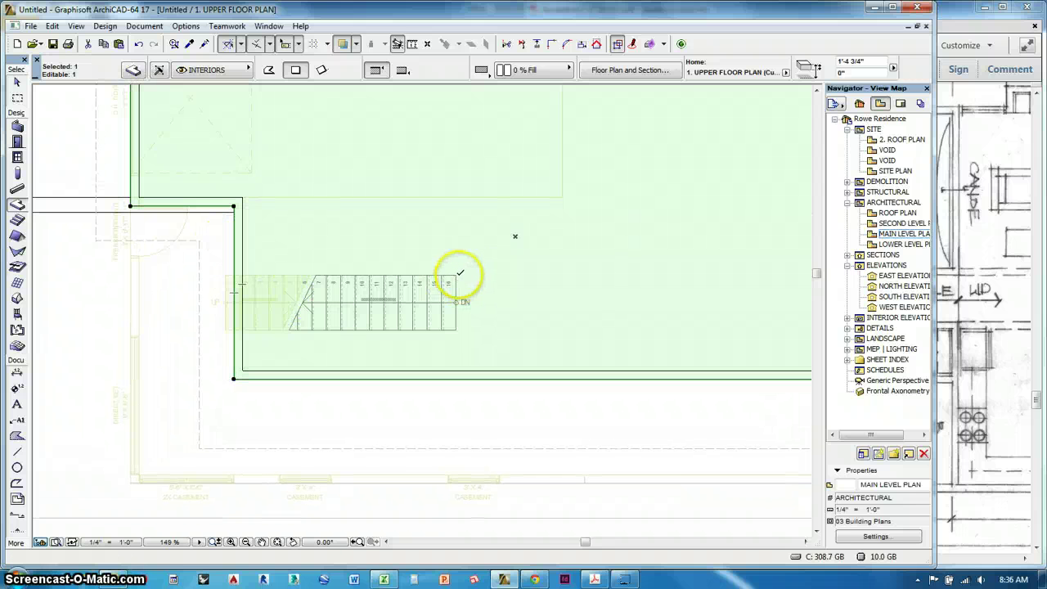
{"action": "left_click", "coordinate": [459, 273]}
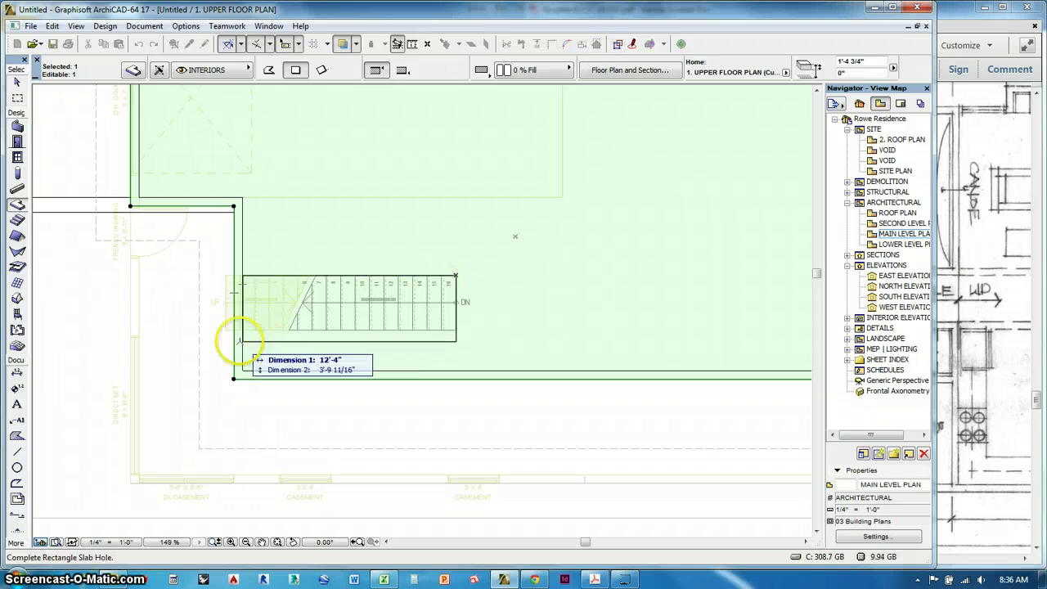
{"action": "scroll", "coordinate": [246, 327], "scroll_direction": "up", "scroll_amount": 8}
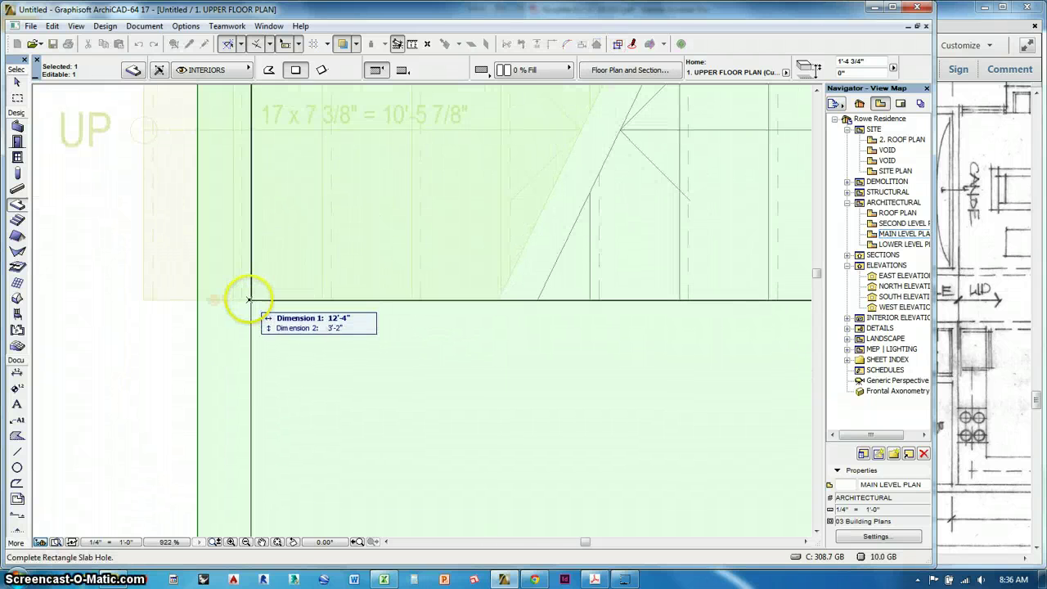
{"action": "left_click", "coordinate": [250, 299]}
{"action": "scroll", "coordinate": [237, 325], "scroll_direction": "down", "scroll_amount": 8}
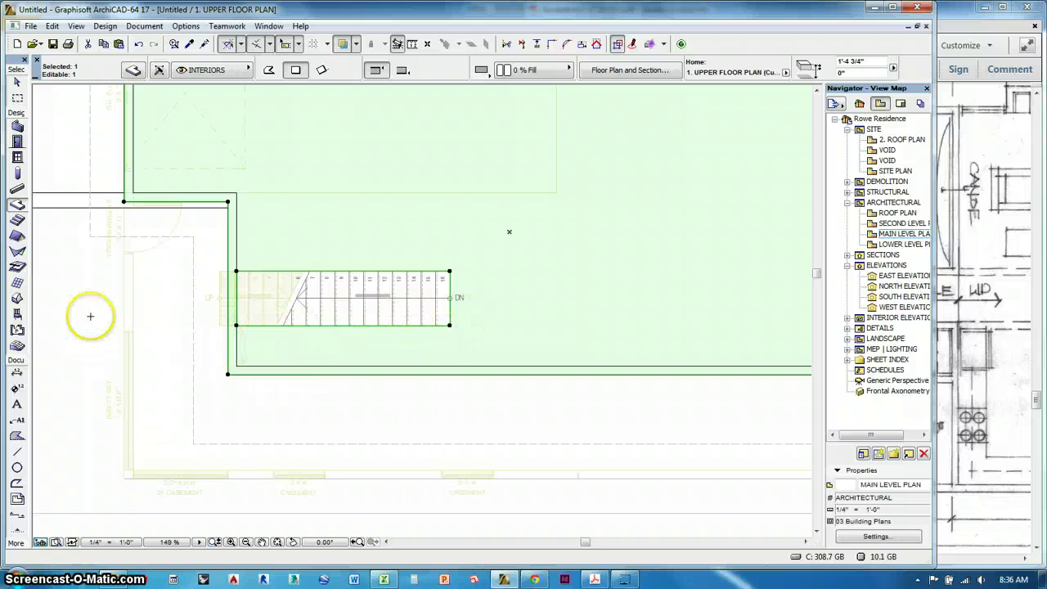
{"action": "key", "text": "Escape"}
- Fly through the 3D model to examine the stairs and slab openings inside, then the house exterior
{"action": "scroll", "coordinate": [507, 248], "scroll_direction": "down", "scroll_amount": 3}
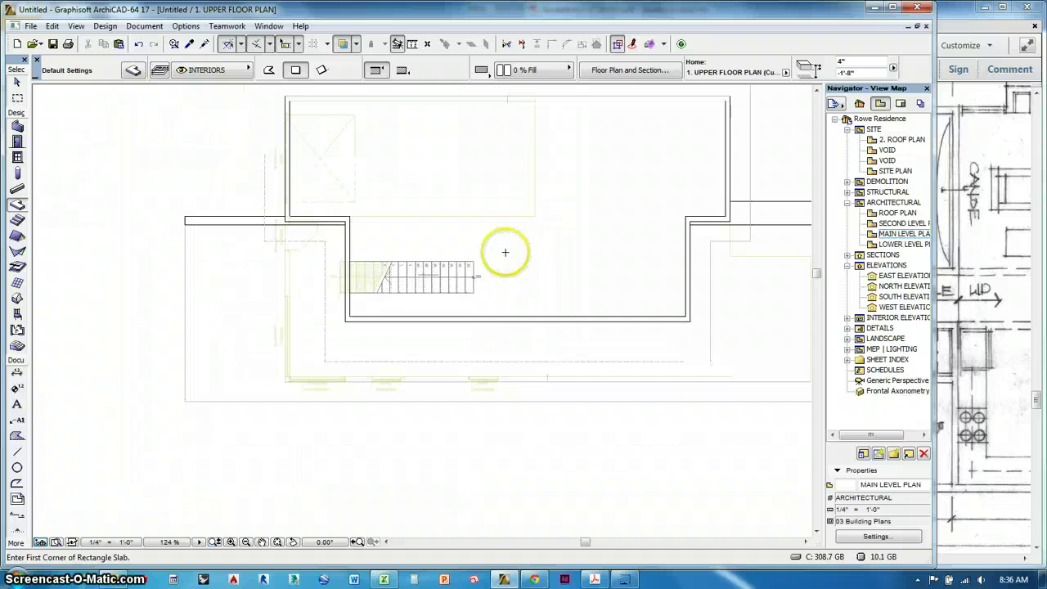
{"action": "middle_click_drag", "start_coordinate": [516, 253], "coordinate": [473, 301]}
{"action": "key", "text": "F3"}
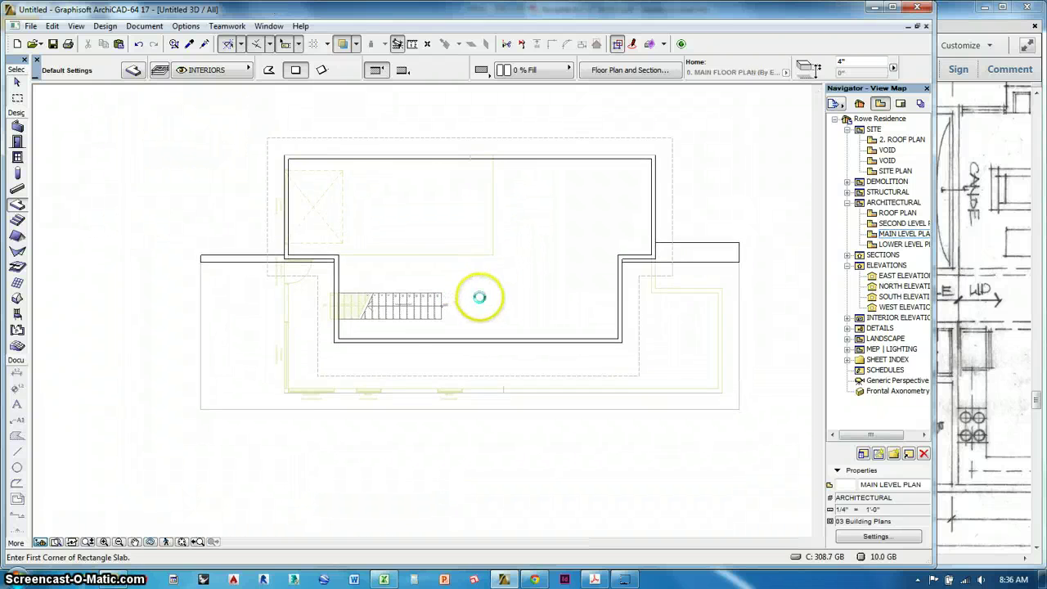
{"action": "left_click", "coordinate": [166, 542]}
{"action": "key", "text": "Up"}
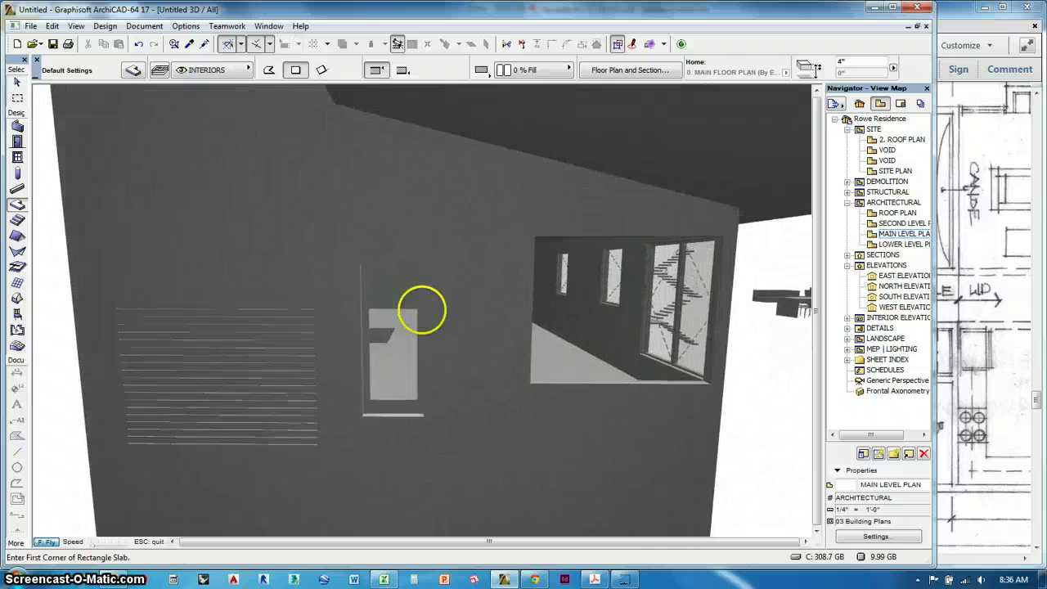
{"action": "key", "text": "Up"}
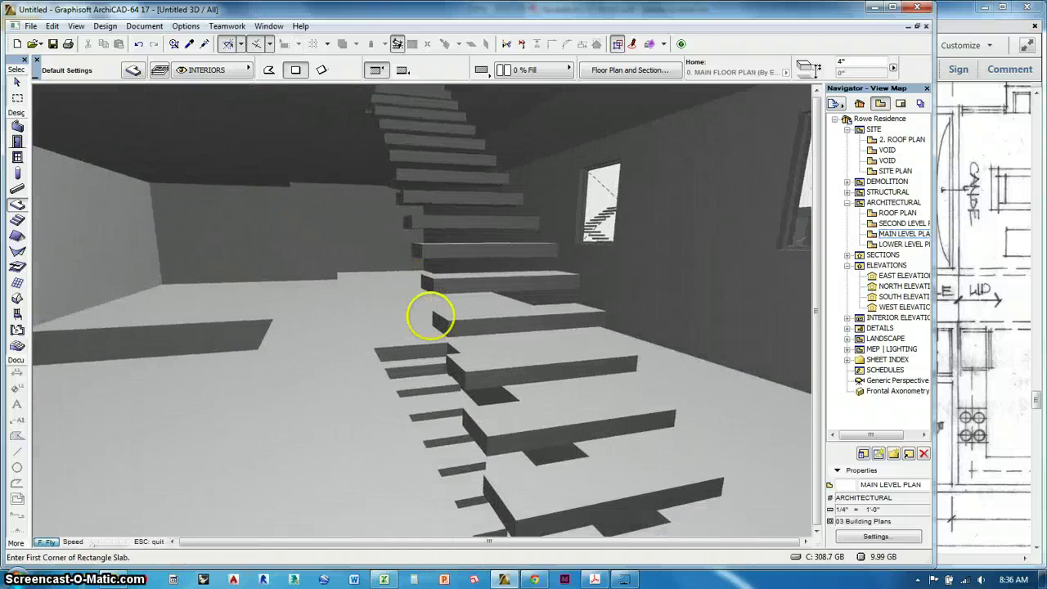
{"action": "key", "text": "Up"}
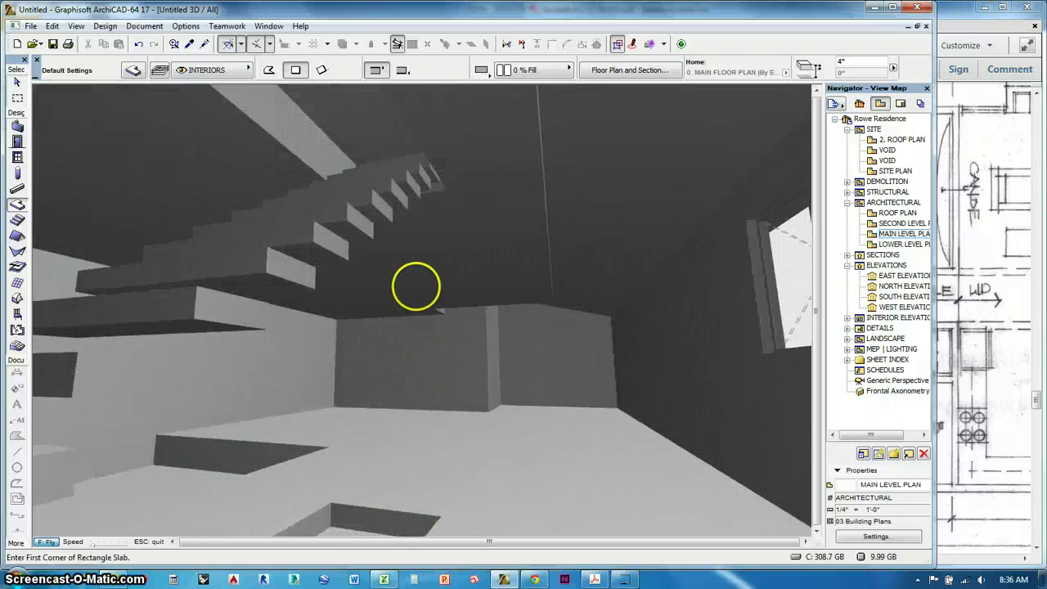
{"action": "key", "text": "Up"}
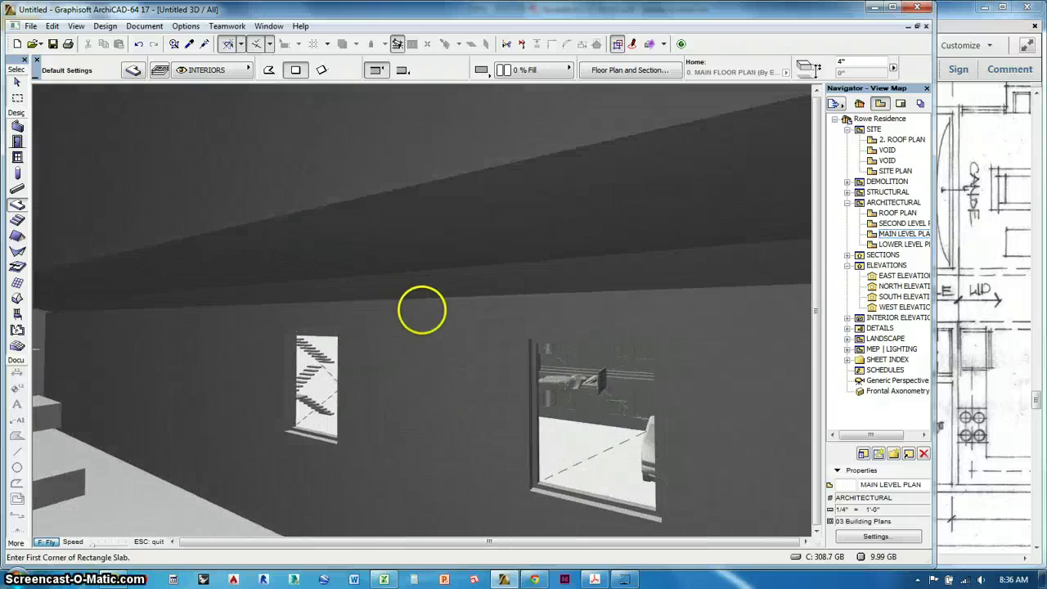
{"action": "key", "text": "Down"}
{"action": "key", "text": "Up"}
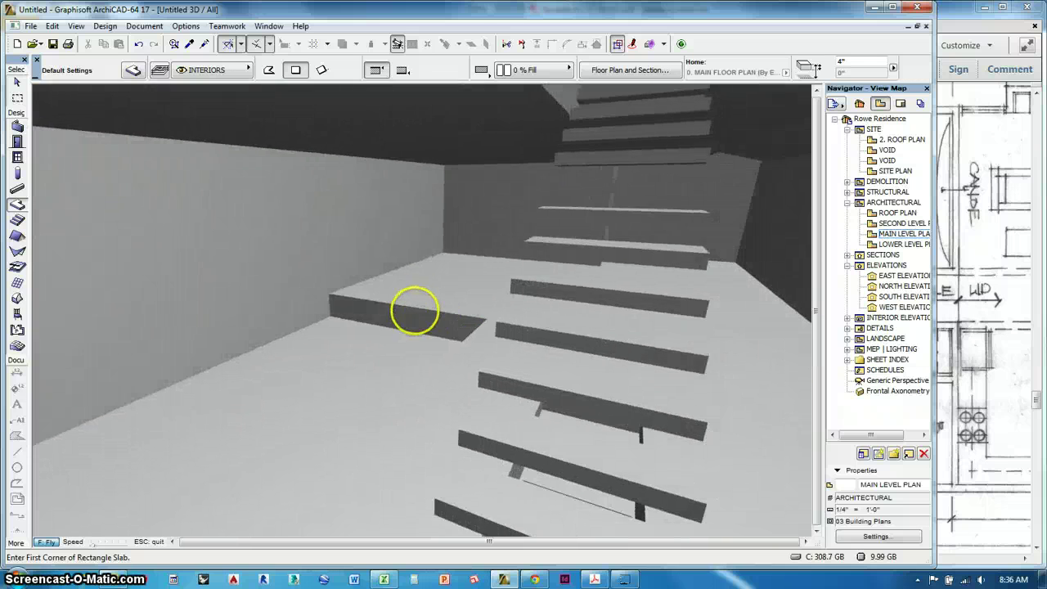
{"action": "key", "text": "Up"}
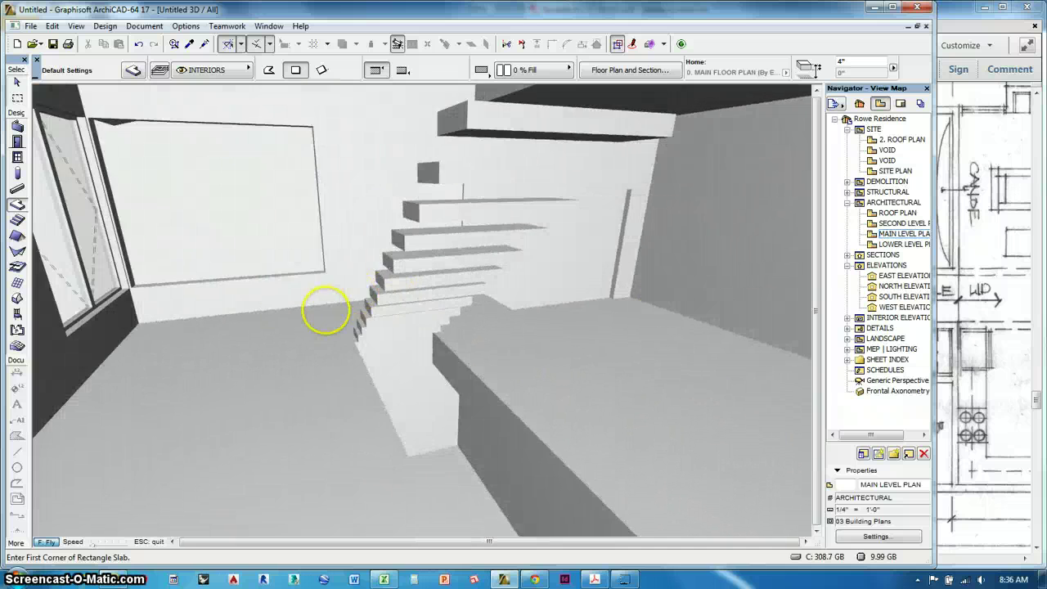
{"action": "key", "text": "Up"}
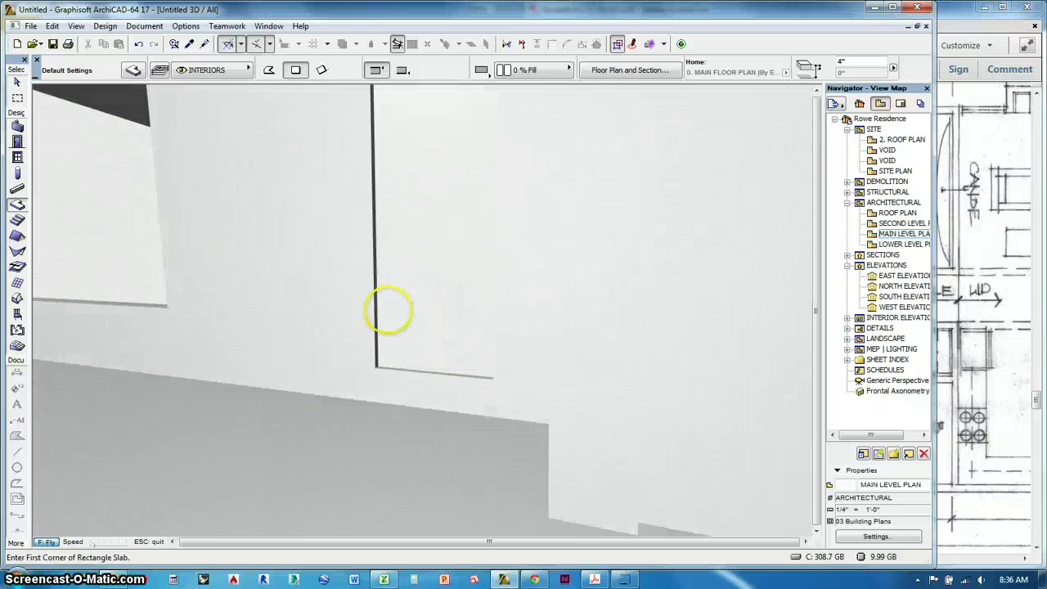
{"action": "key", "text": "Down"}
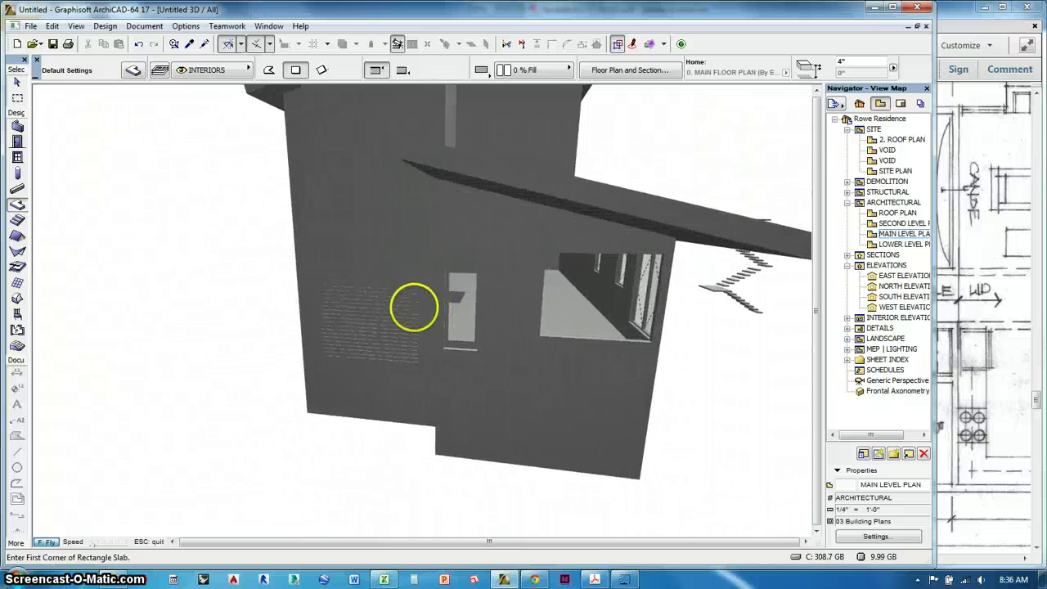
{"action": "key", "text": "Right"}
{"action": "key", "text": "Down"}
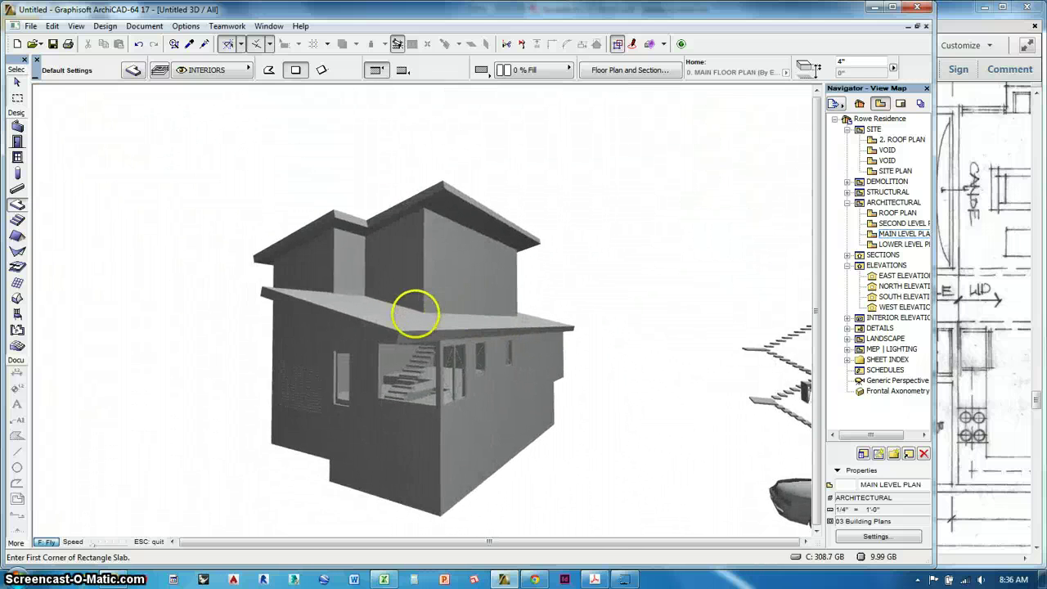